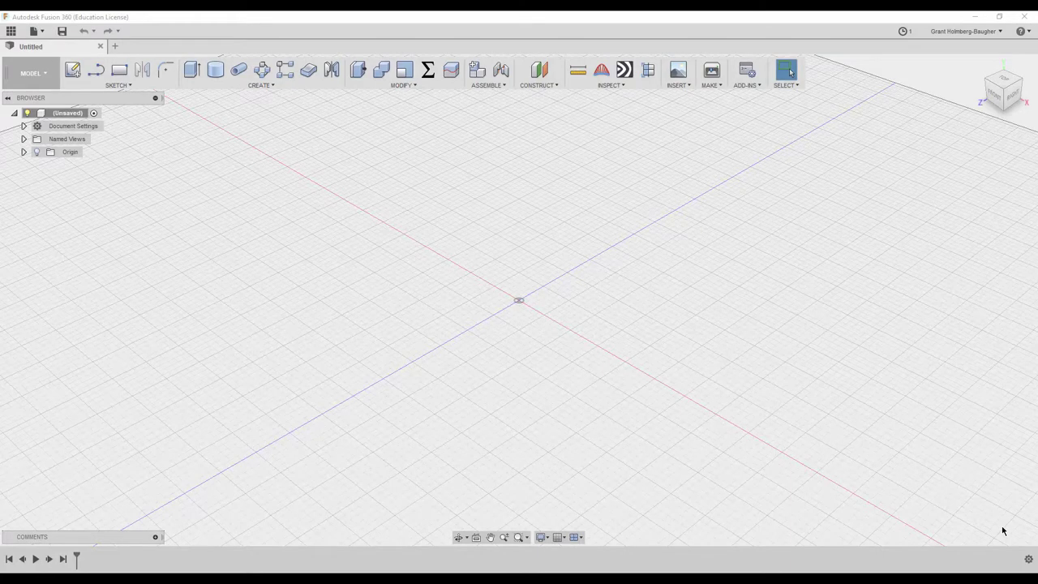
Create a new sketch on the right-side vertical origin plane for the blade's side view
left_click(105, 87)
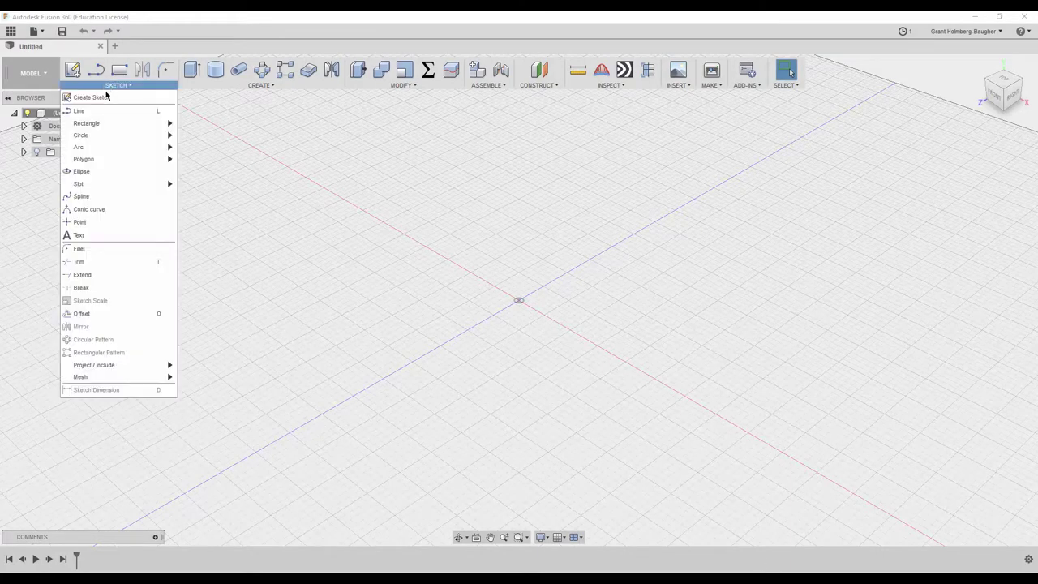
left_click(91, 200)
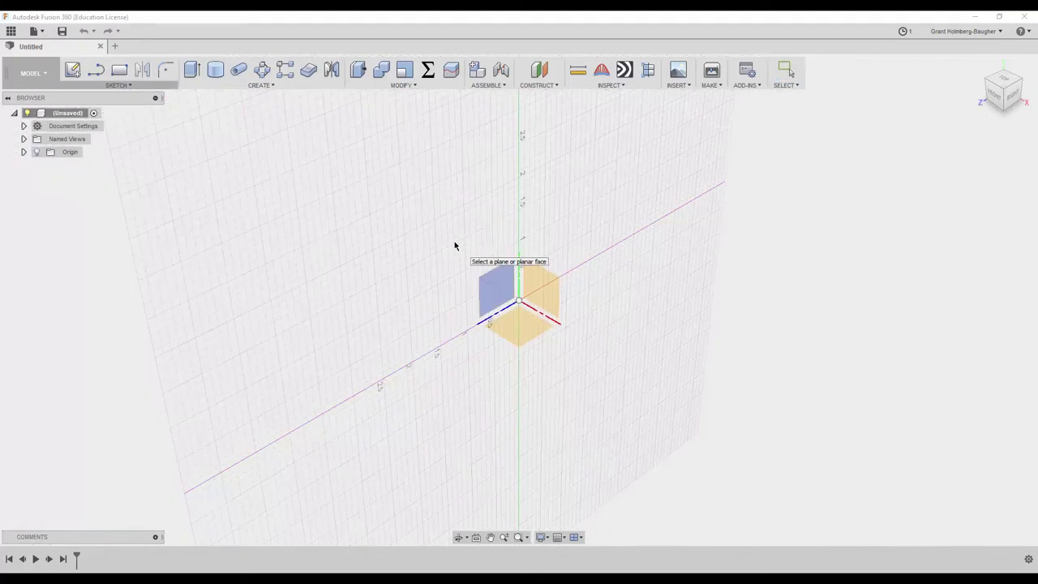
left_click(536, 288)
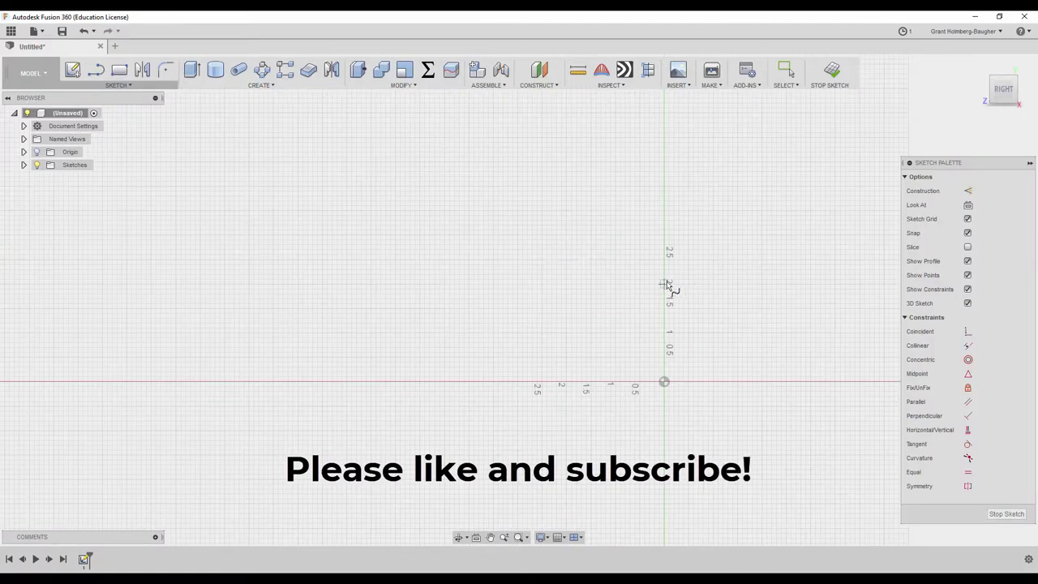
Draw a trial straight and sloped edge from the vertical axis, then delete the sloped lines
left_click(664, 284)
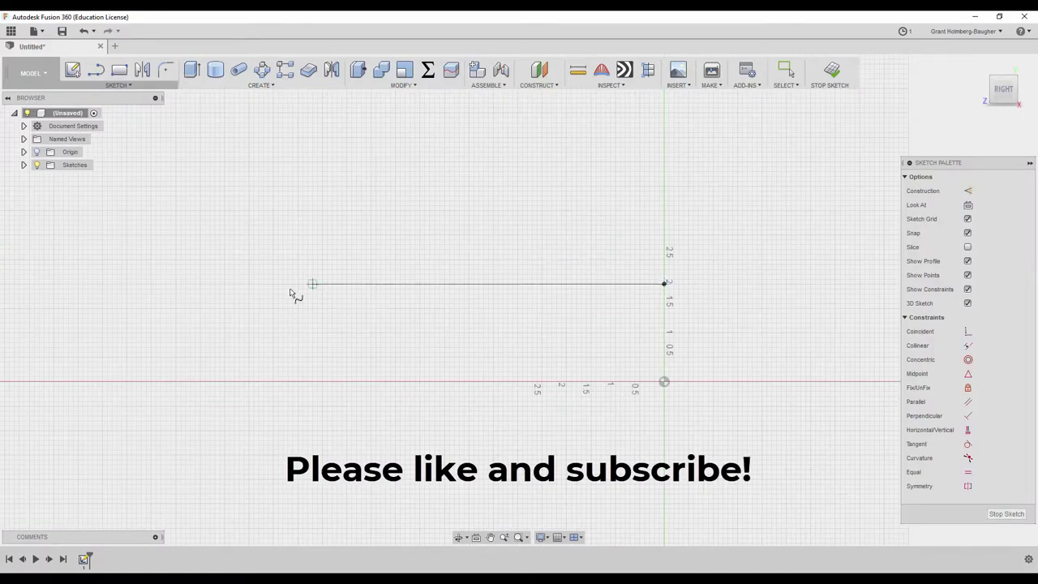
left_click(210, 284)
scroll(210, 283, "down", 3)
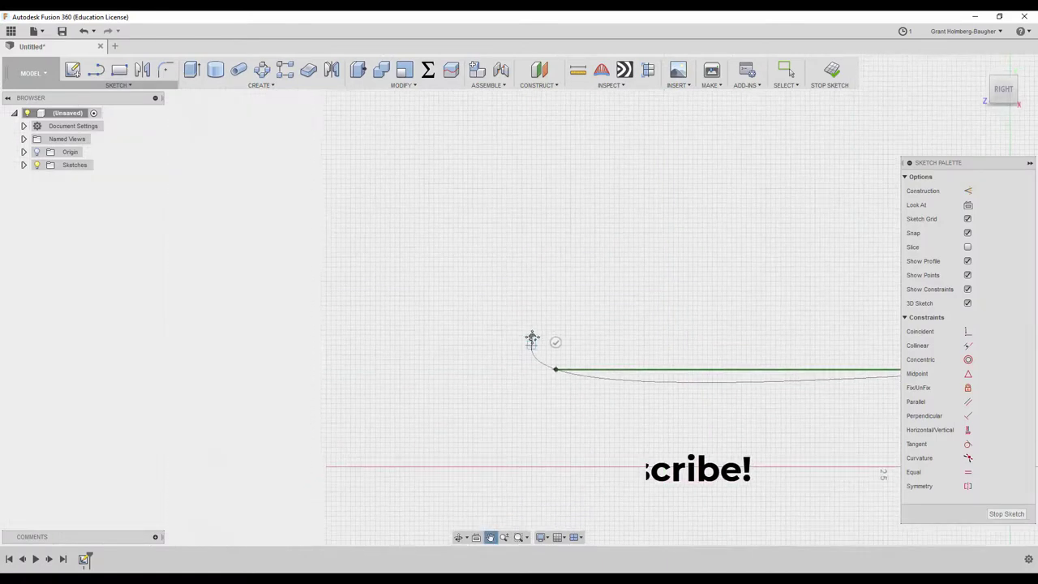
left_click(193, 327)
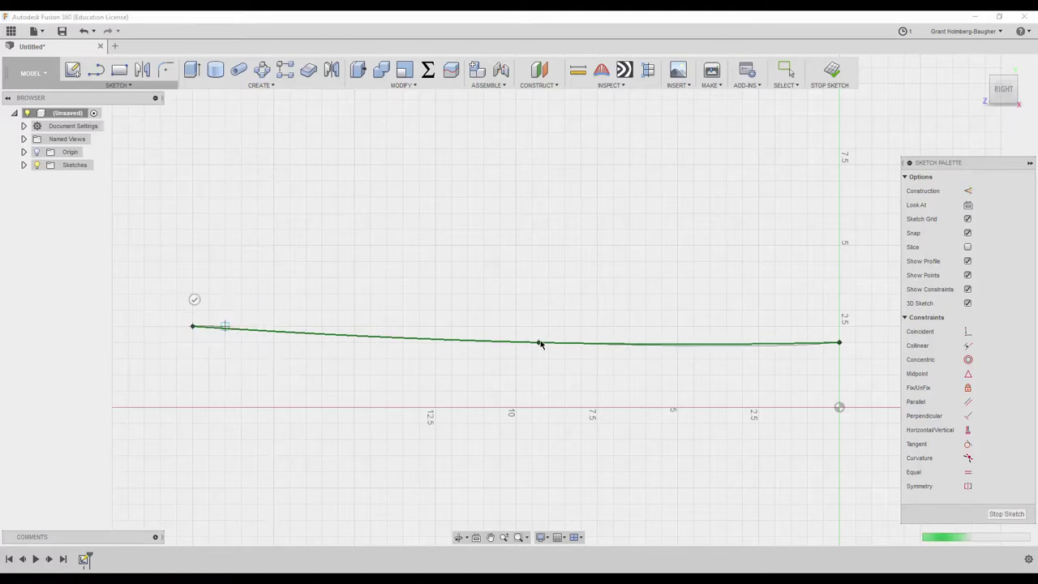
key("Escape")
right_click(419, 235)
left_click(419, 199)
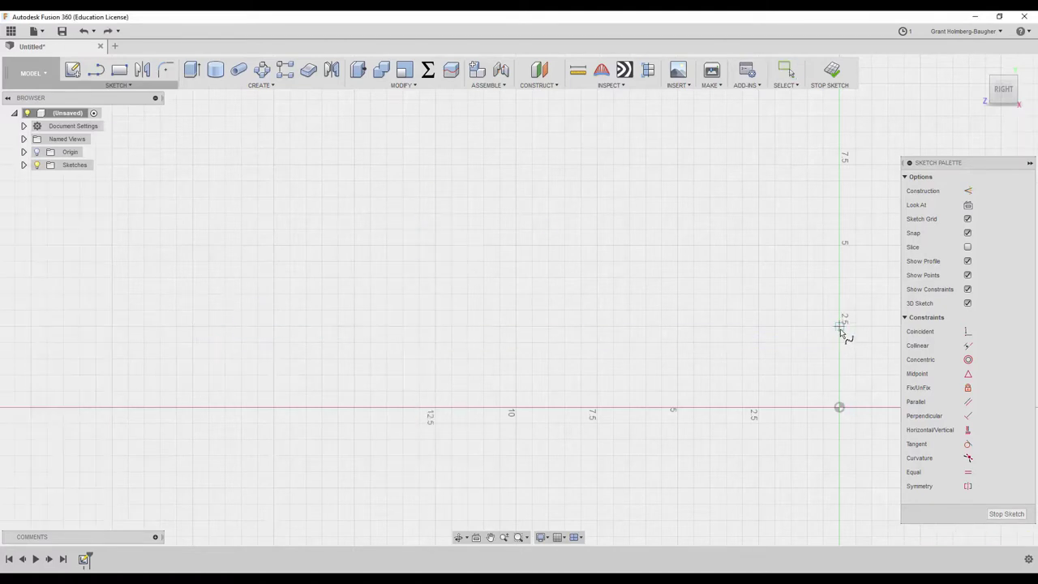
Sketch a long edge from the vertical axis leftward as a gently curving spline
left_click(433, 326)
left_click(193, 326)
scroll(47, 326, "up", 1)
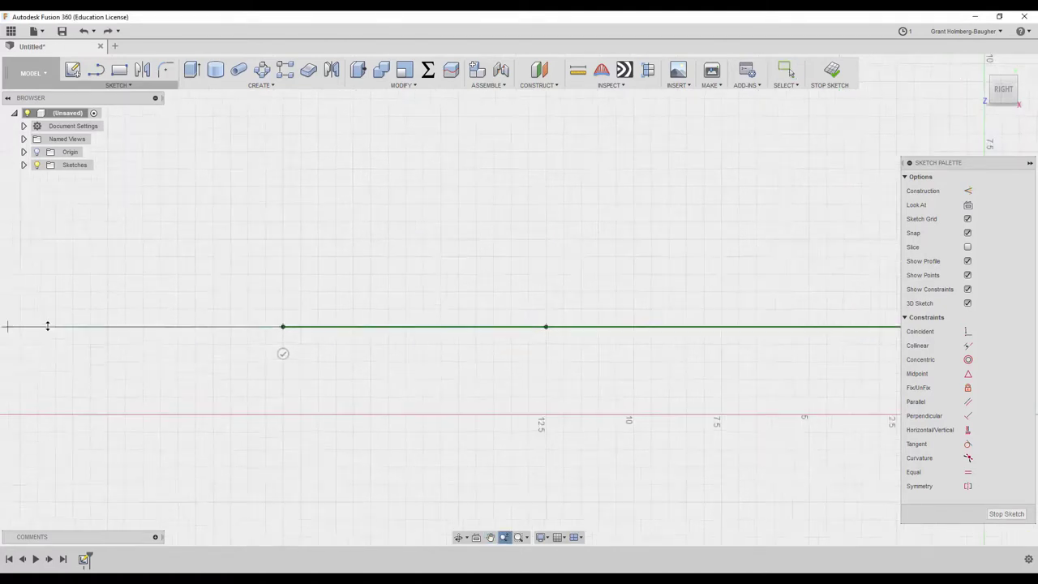
left_click(48, 326)
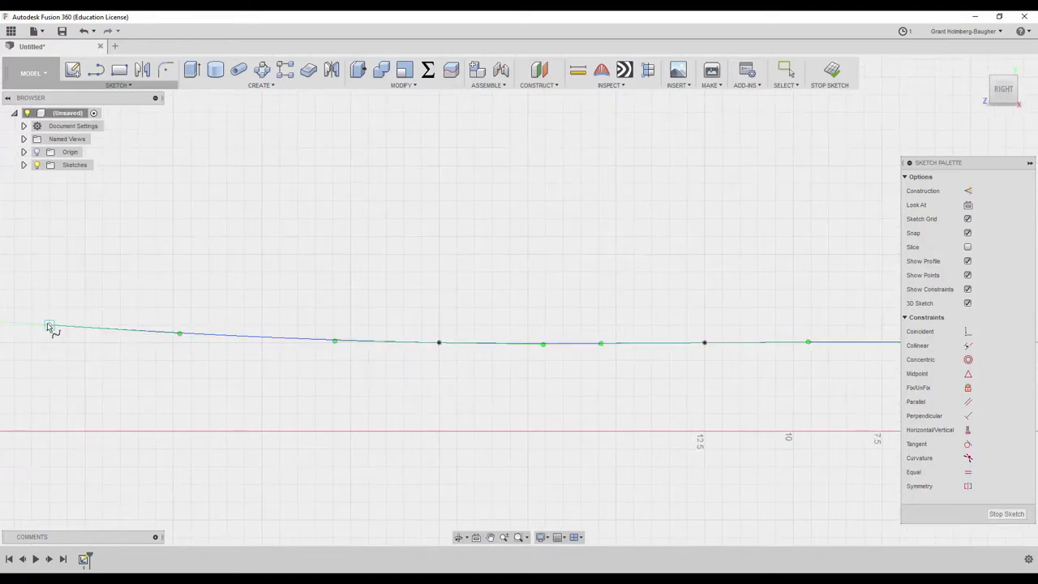
scroll(443, 419, "down", 3)
scroll(470, 378, "up", 2)
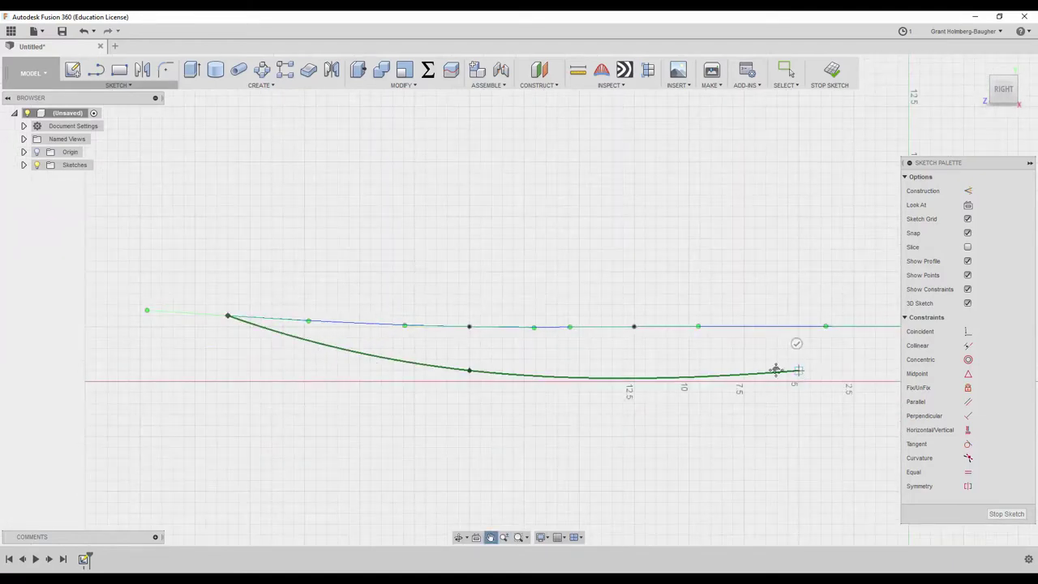
middle_click_drag(795, 343, 597, 382)
double_click(598, 382)
mouse_move(330, 220)
middle_mouse_down()
mouse_move(529, 267)
mouse_move(574, 260)
middle_mouse_up()
key("ctrl+z")
key("ctrl+z")
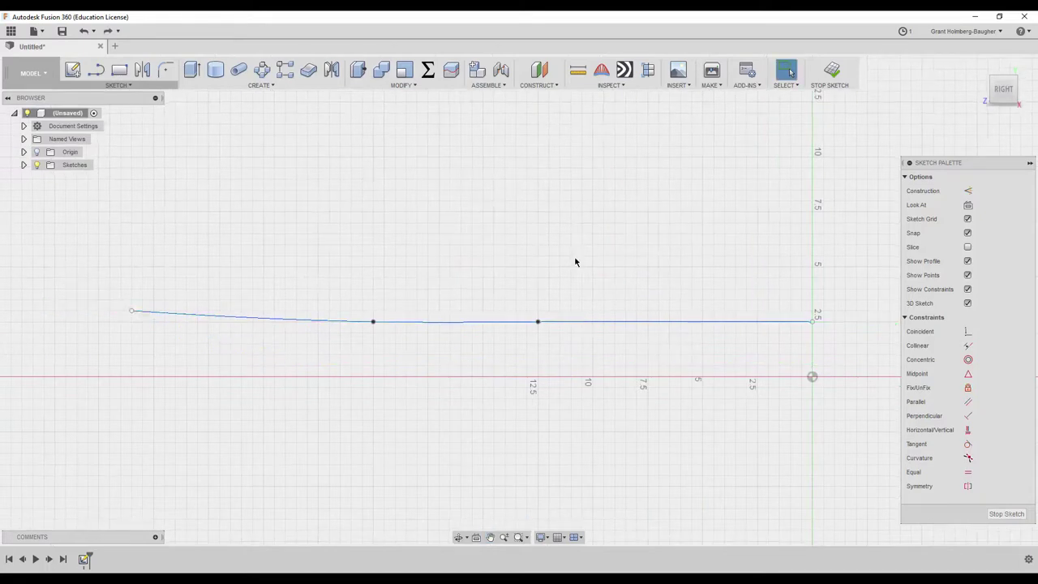
right_click(366, 265)
key("Escape")
Fix the edge's left endpoint and select the straight segment and curved edge
left_click(341, 328)
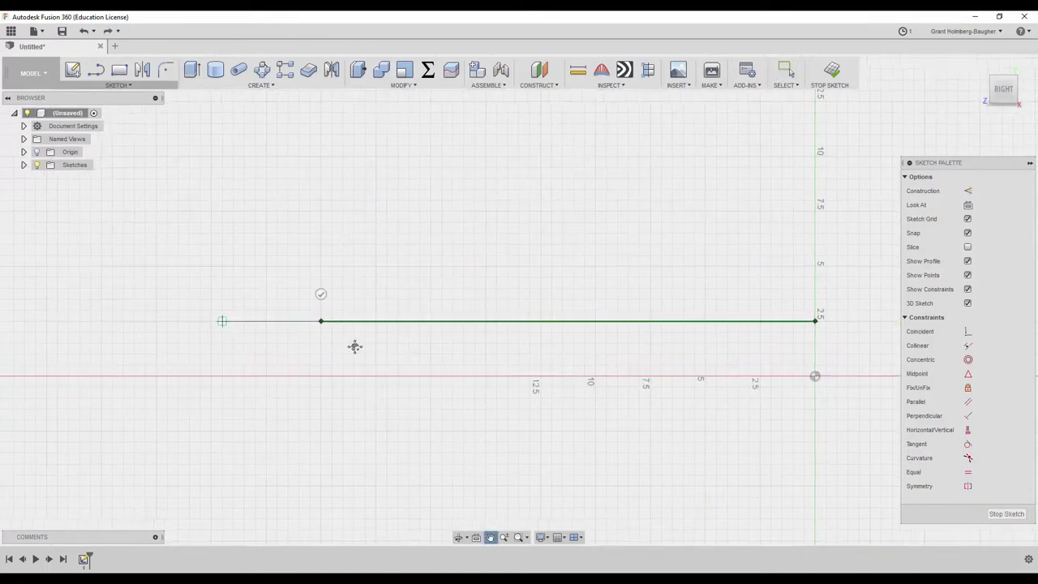
middle_click_drag(354, 348, 649, 398)
right_click(278, 348)
key("Escape")
middle_click_drag(362, 361, 77, 340)
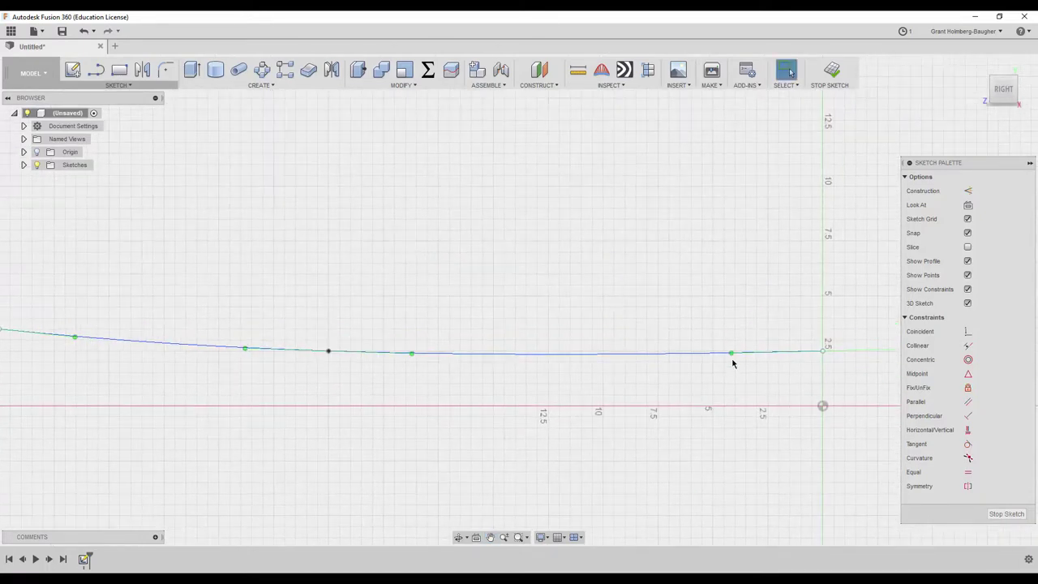
left_click(656, 351)
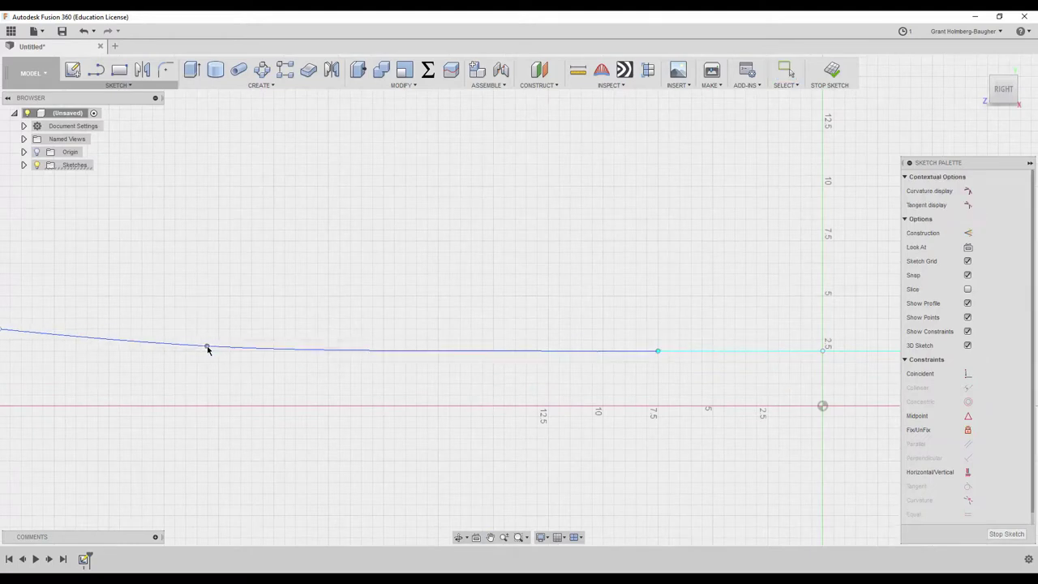
middle_click_drag(206, 347, 271, 341)
left_click(322, 342)
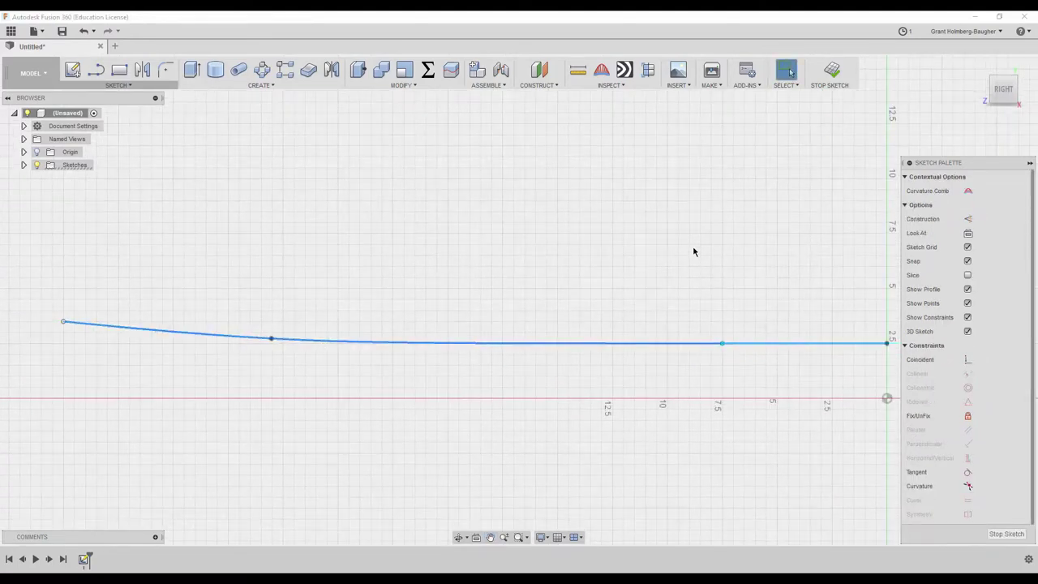
Copy the curved edge about 2.11 in lower and join its left end to the upper tip
key("m")
left_click_drag(416, 292, 417, 322)
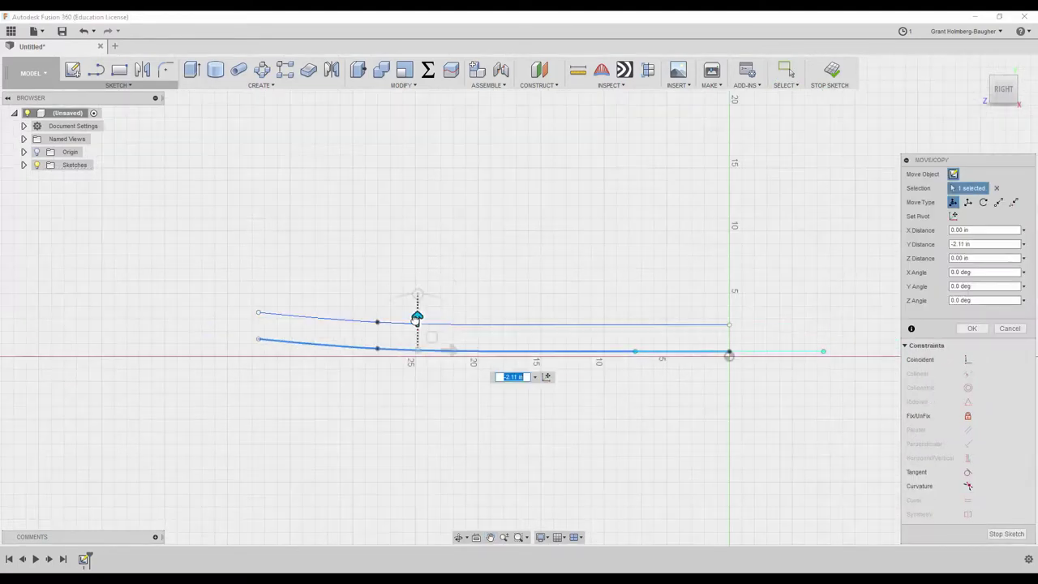
key("Return")
left_click_drag(257, 343, 254, 313)
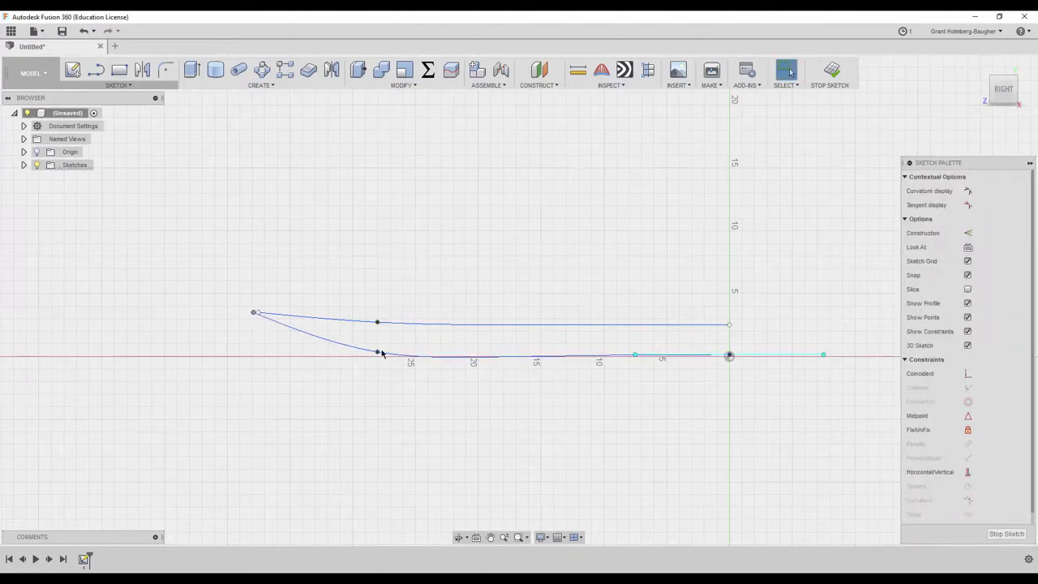
left_click_drag(381, 350, 375, 343)
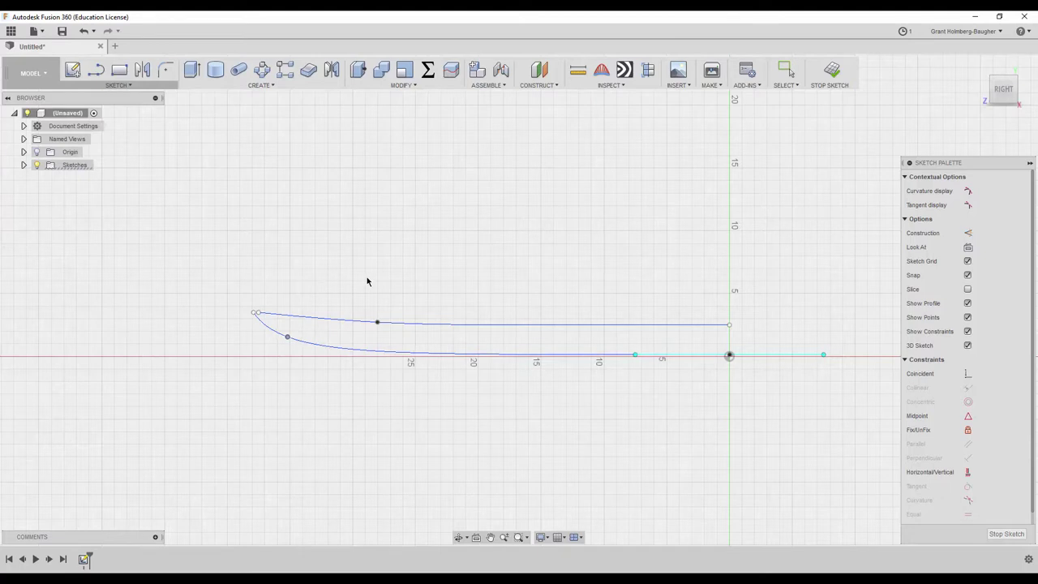
middle_click_drag(202, 333, 331, 313, "shift")
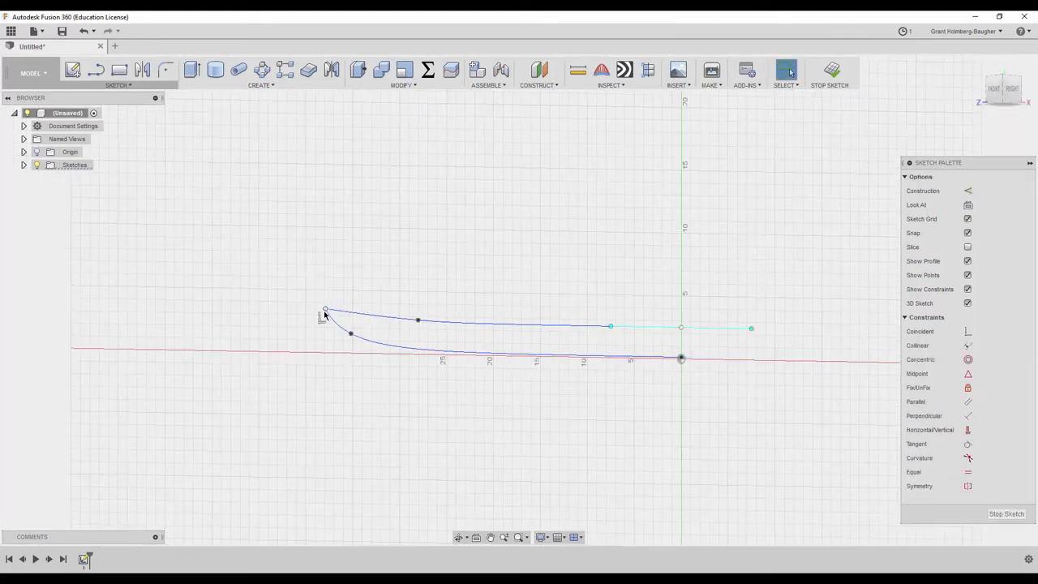
Delete the upper curve and draw a straight back edge from the tip to the vertical axis
left_click(438, 321)
key("Delete")
left_click(148, 85)
left_click(113, 213)
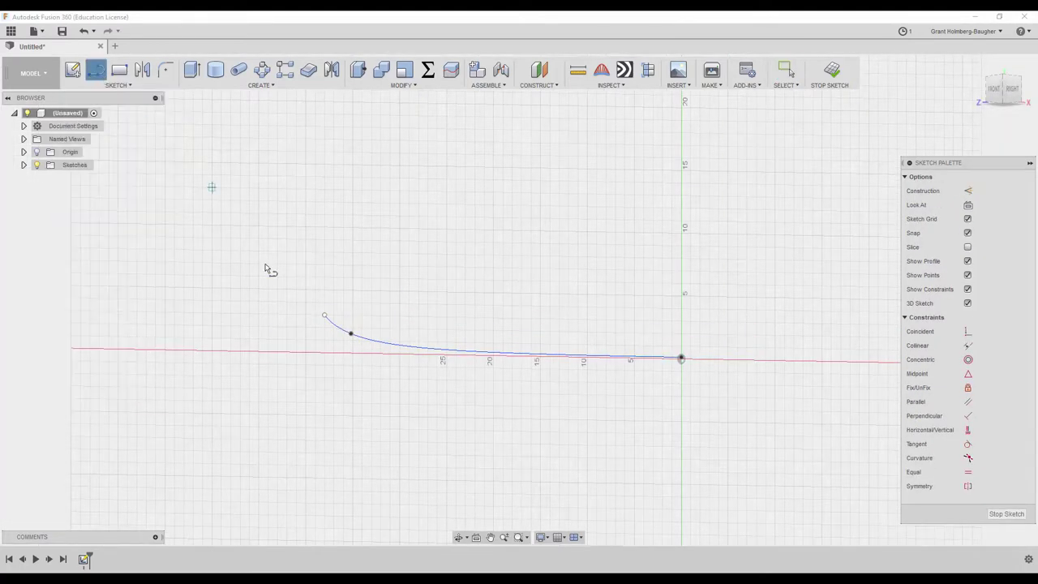
left_click(325, 315)
left_click(681, 320)
right_click(679, 324)
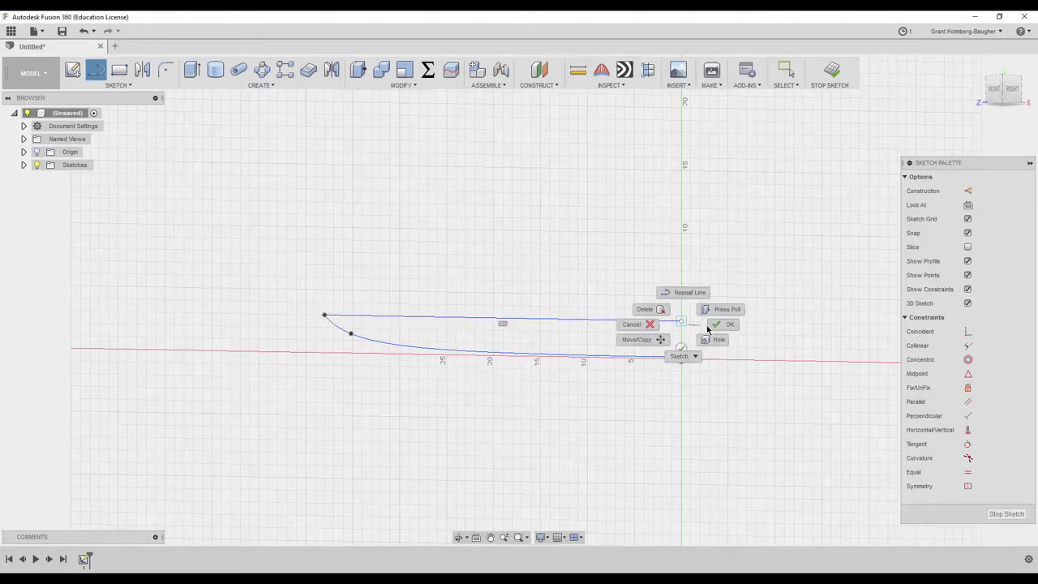
left_click(680, 354)
Adjust the lower edge's fit points to refine the blade curve
left_click(352, 335)
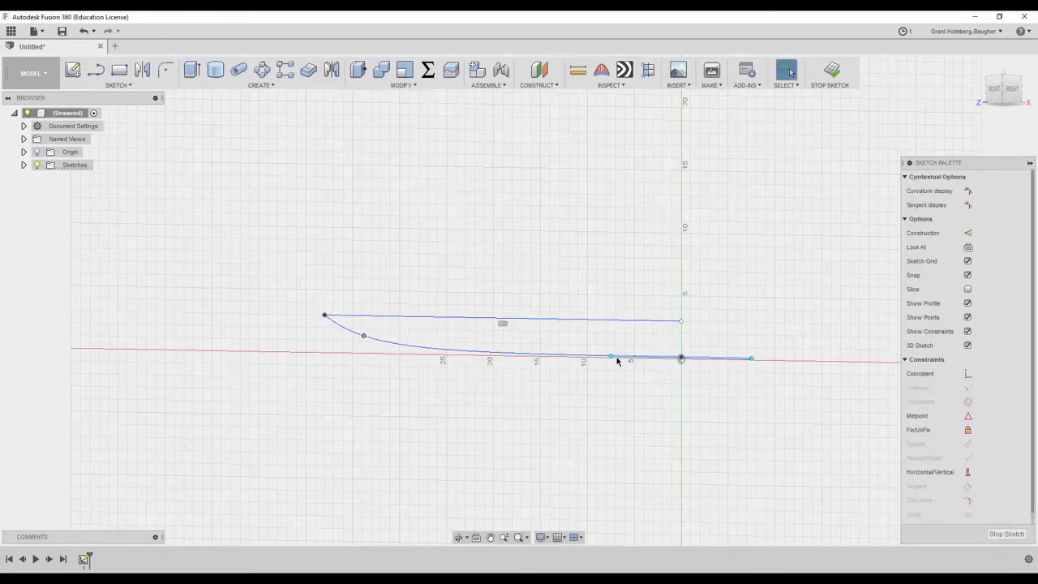
mouse_move(611, 356)
left_mouse_down()
mouse_move(549, 352)
mouse_move(624, 354)
left_mouse_up()
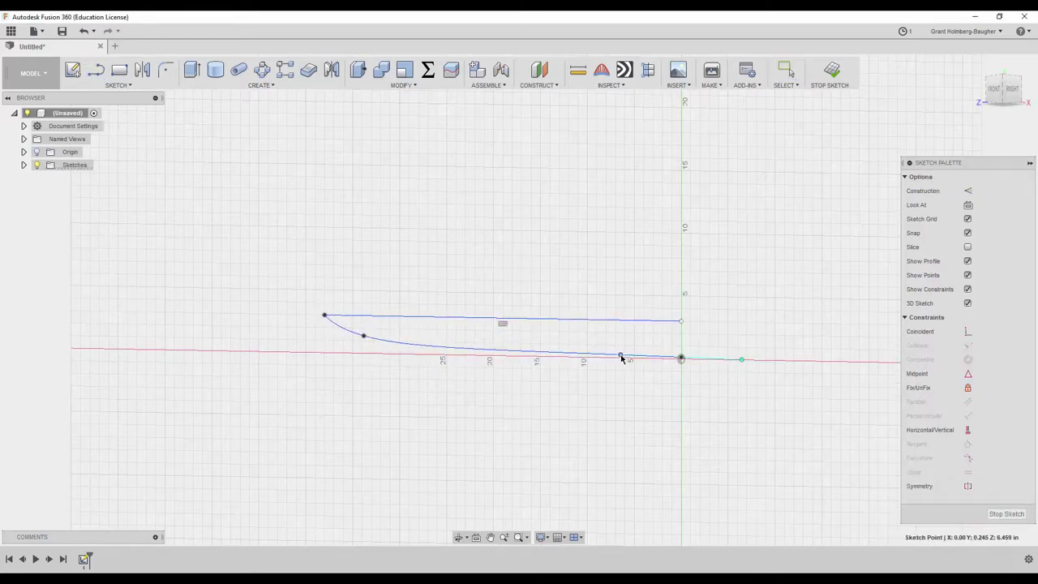
left_click_drag(362, 335, 355, 339)
scroll(352, 280, "up", 2)
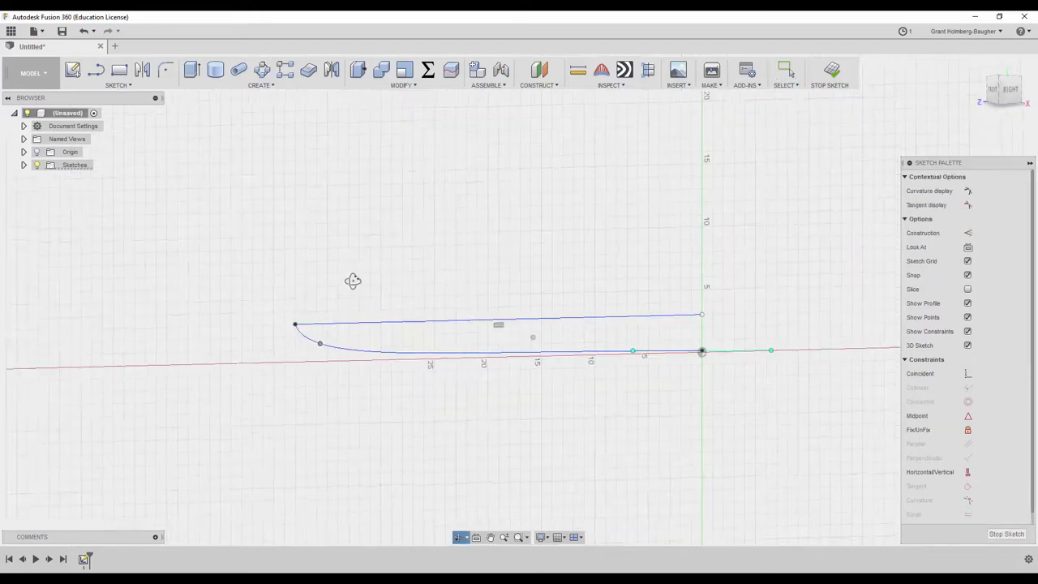
scroll(359, 308, "up", 3)
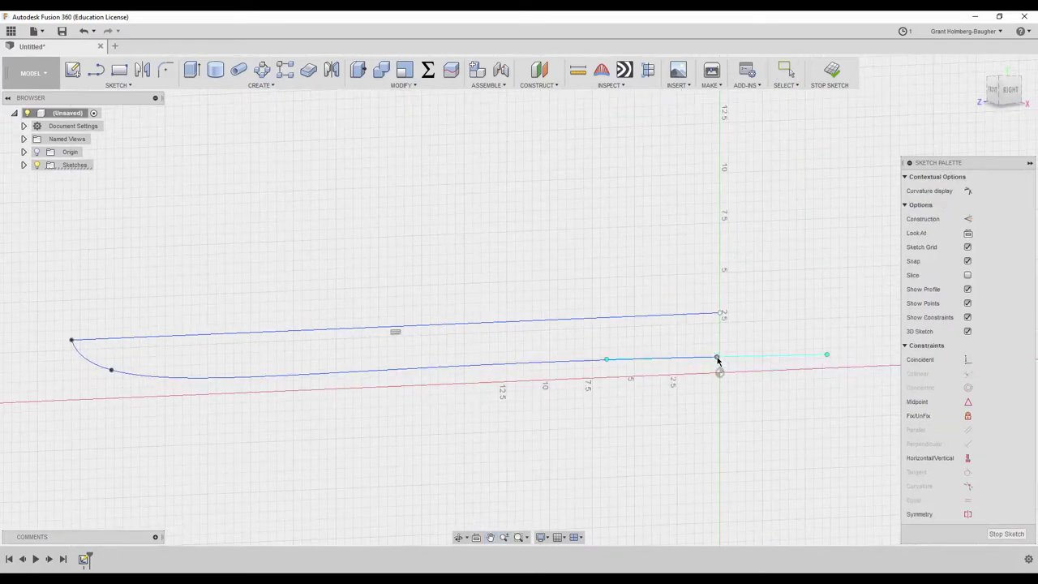
middle_click_drag(461, 218, 299, 219)
Draw the handle's angled line and edge from the origin out to the right
left_click(118, 85)
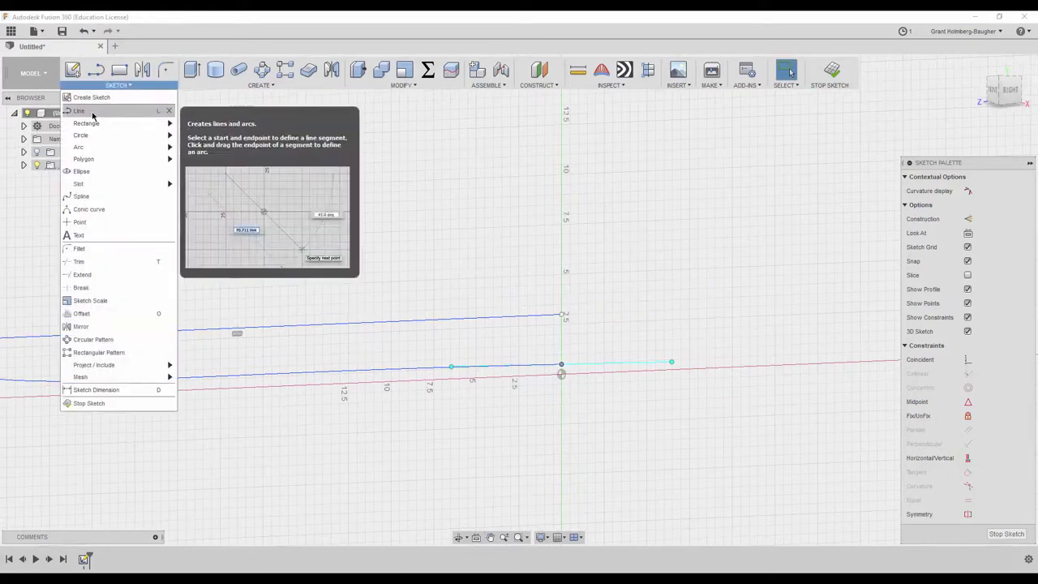
left_click(89, 111)
left_click(561, 365)
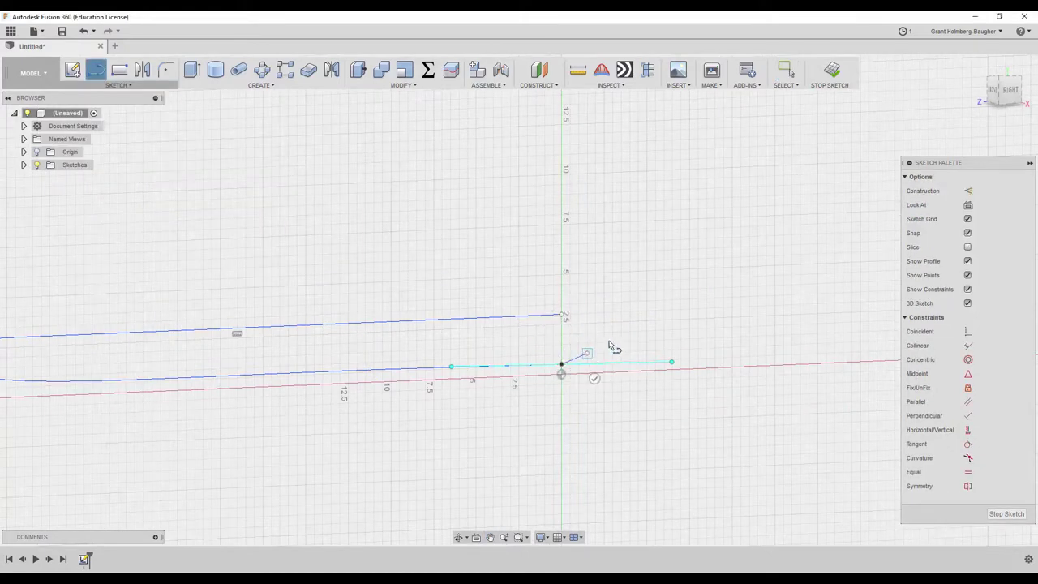
left_click_drag(586, 353, 750, 348)
left_click(750, 348)
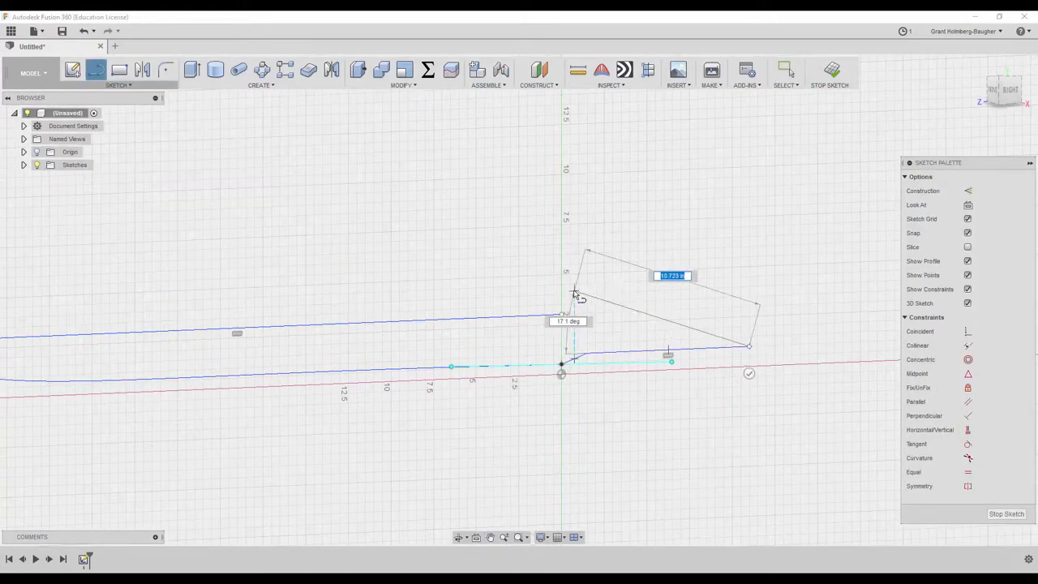
left_click(563, 339)
left_click(750, 332)
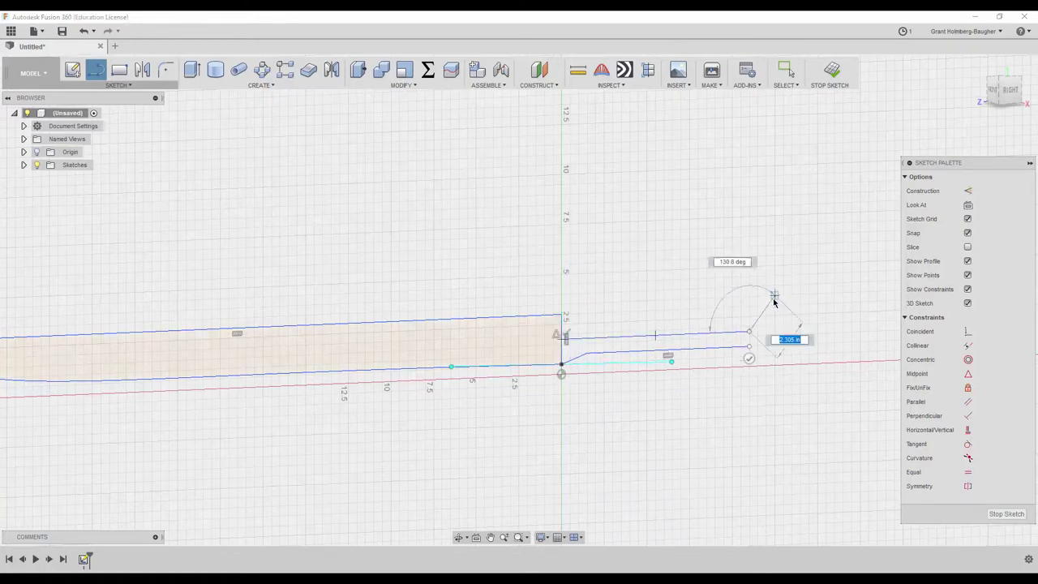
Mirror the angled segment and edge across the centre line to form the tang
key("Escape")
double_click(570, 359)
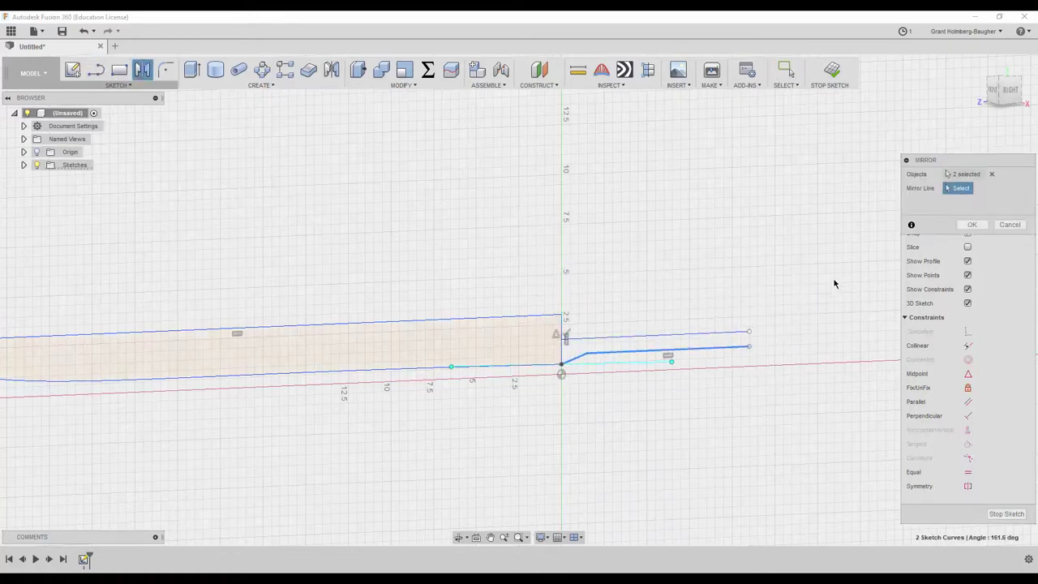
left_click(712, 330)
key("Return")
Draw two-point circles at the handle's far end for the ring pommel
middle_click_drag(663, 281, 558, 259)
left_click(107, 86)
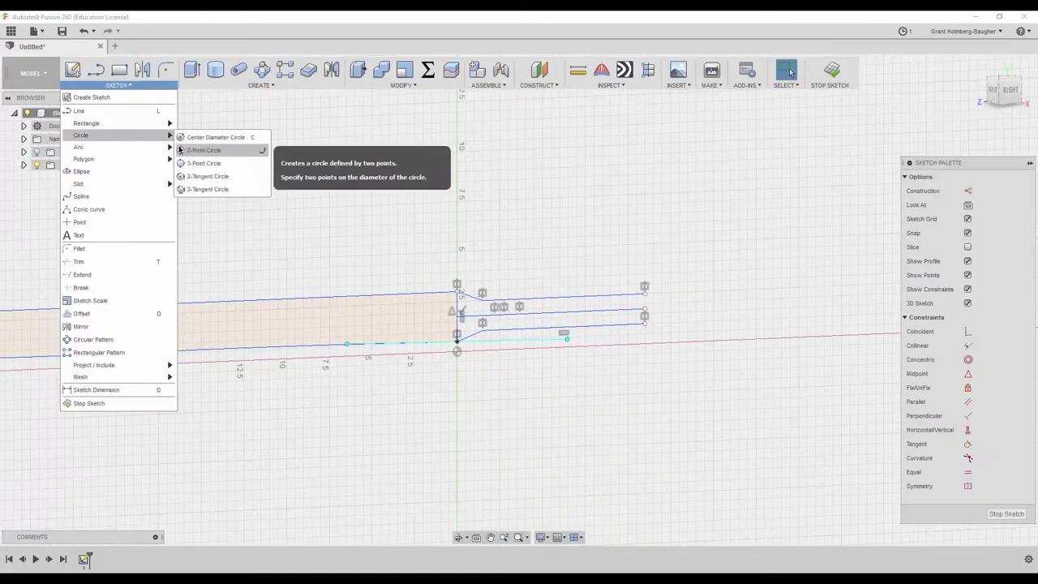
left_click(195, 150)
left_click(645, 289)
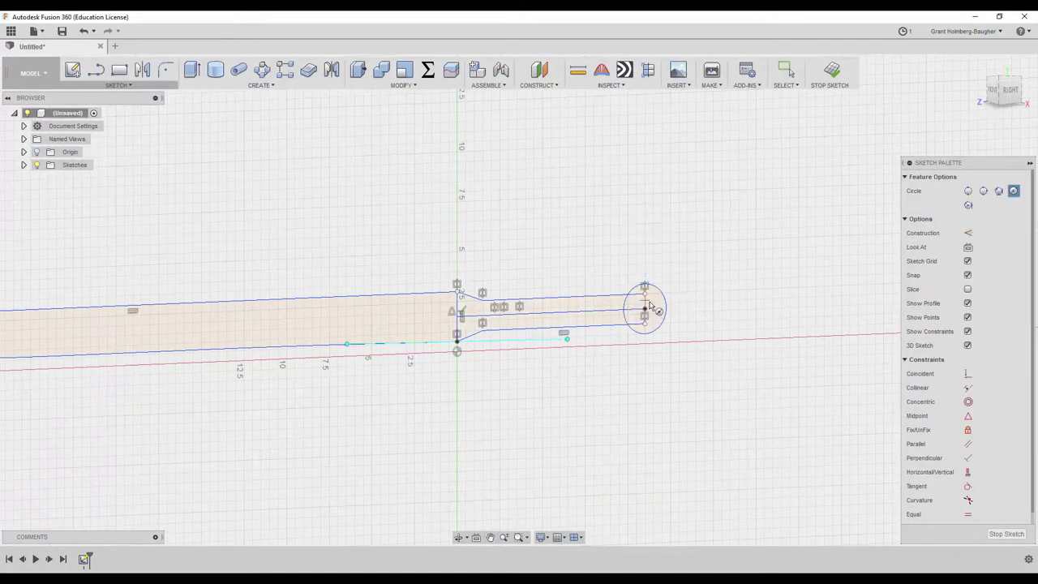
right_click(565, 214)
left_click(604, 215)
middle_click_drag(699, 292, 455, 260, "shift")
Measure the overall length from the pommel circle centre to the blade tip
left_click(577, 70)
left_click(144, 328)
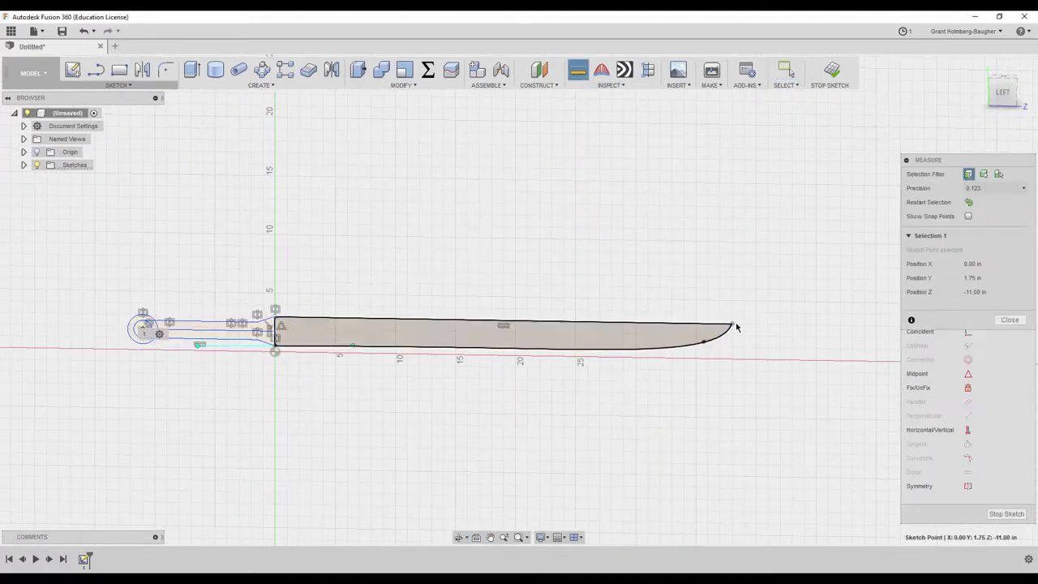
left_click(731, 323)
key("Escape")
mouse_move(407, 228)
middle_mouse_down("shift")
mouse_move(465, 262)
mouse_move(584, 252)
mouse_move(478, 260)
middle_mouse_up("shift")
Draw one overall slot on the blade near the guard
left_click(117, 84)
mouse_move(79, 183)
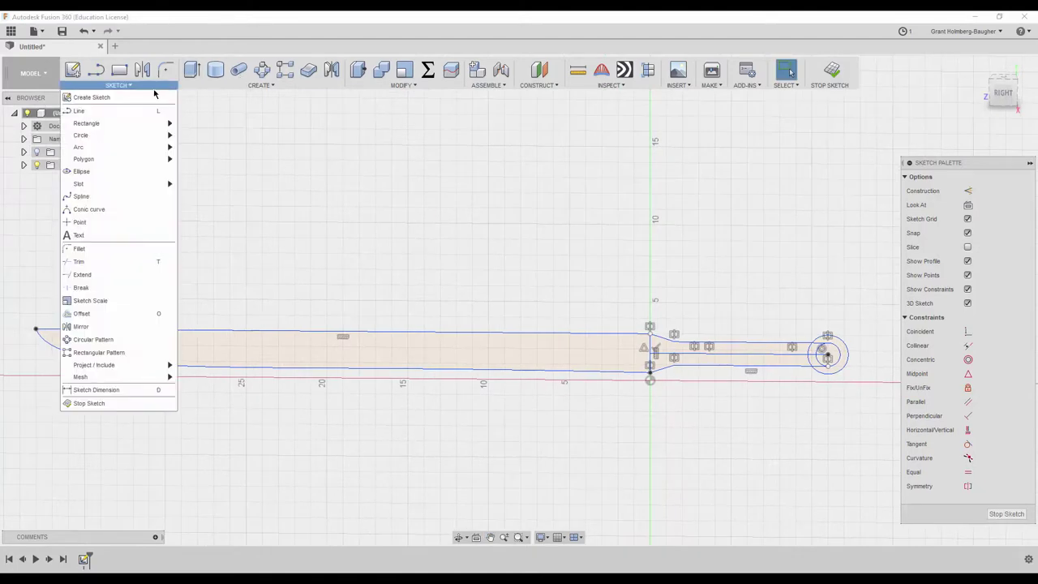
left_click(205, 199)
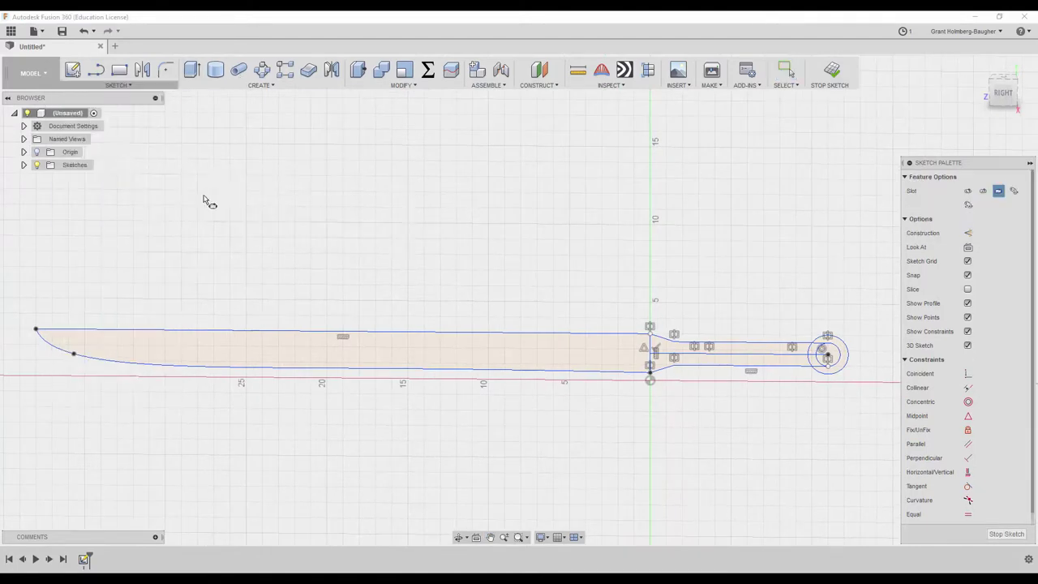
left_click(561, 347)
scroll(591, 267, "up", 3)
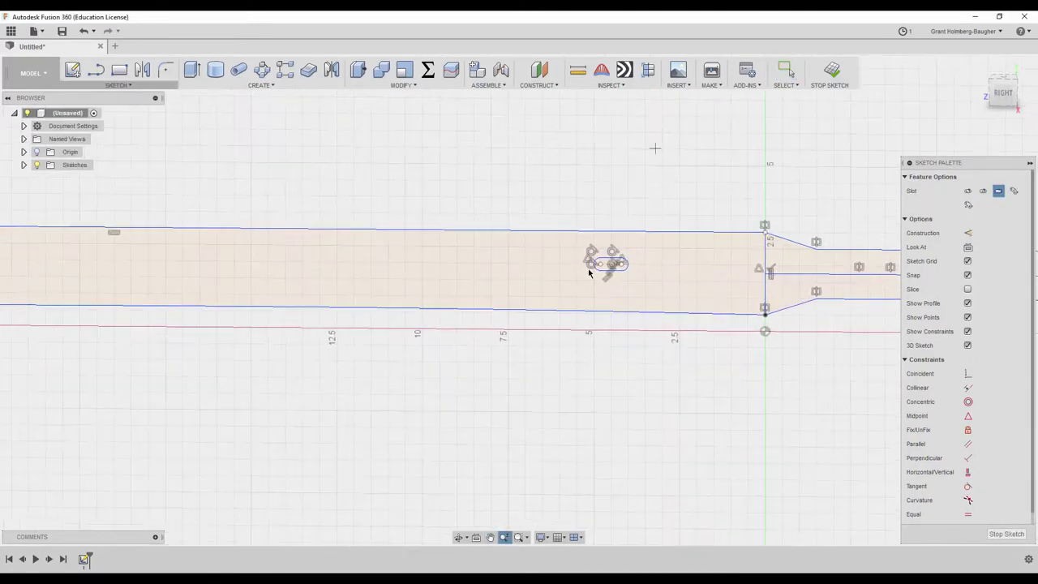
right_click(591, 259)
left_click(558, 265)
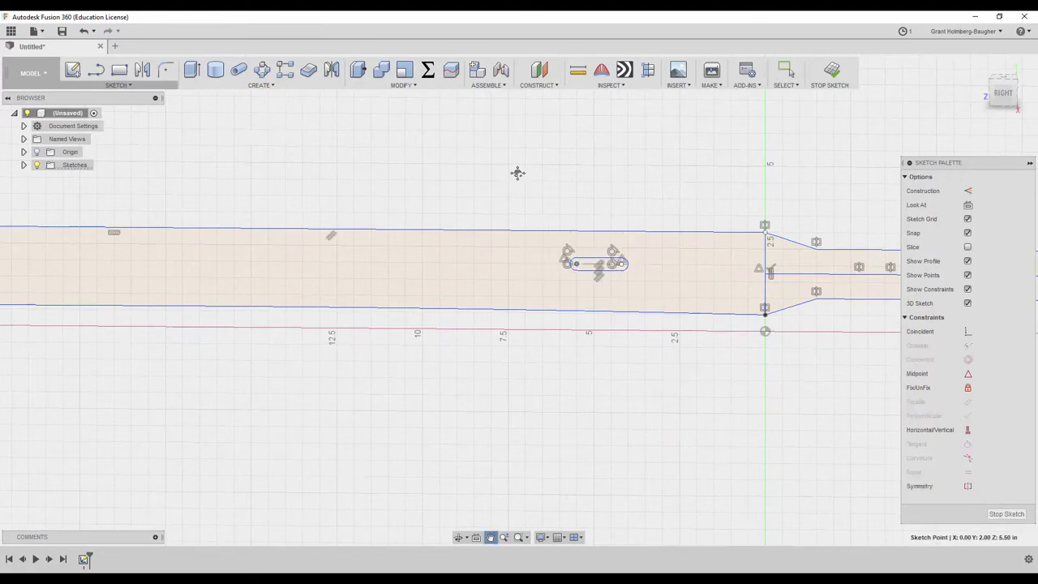
scroll(591, 176, "down", 3)
Rectangular-pattern the slot toward the blade tip with quantity 10
left_click(117, 85)
left_click(125, 273)
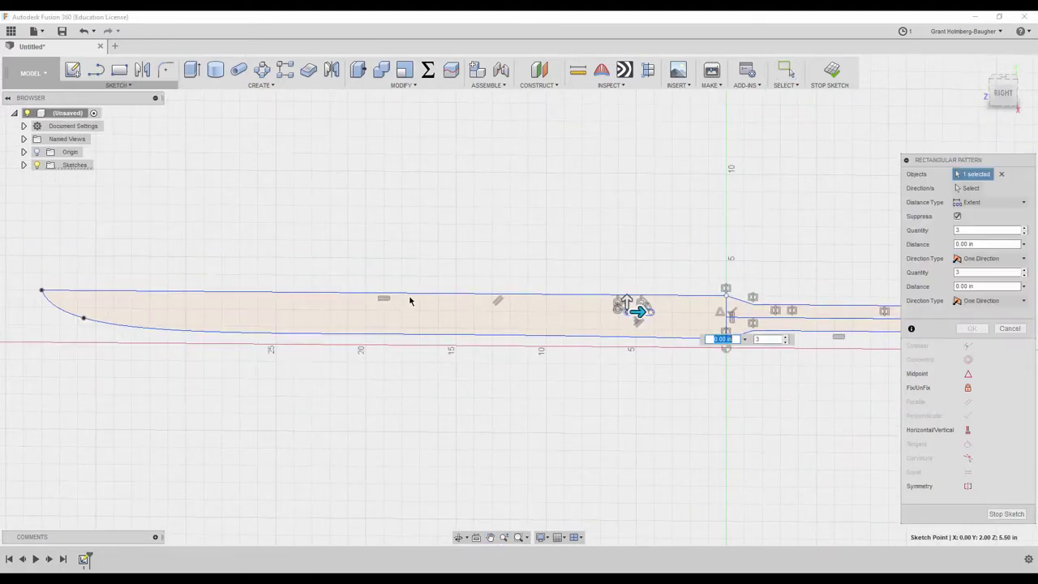
scroll(719, 289, "up", 3)
scroll(544, 229, "up", 2)
left_click_drag(636, 309, 438, 299)
left_click(964, 188)
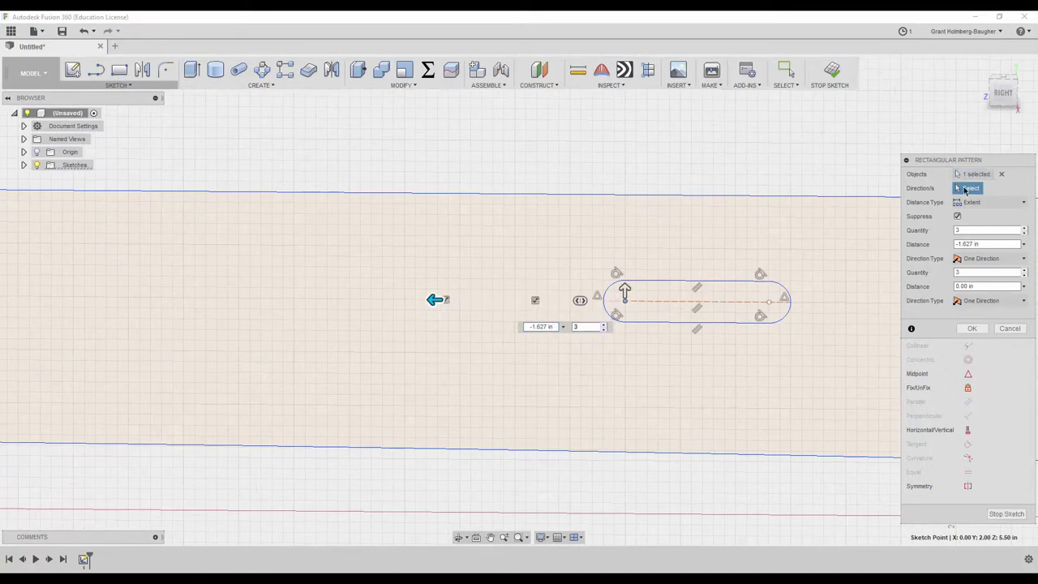
scroll(510, 234, "down", 3)
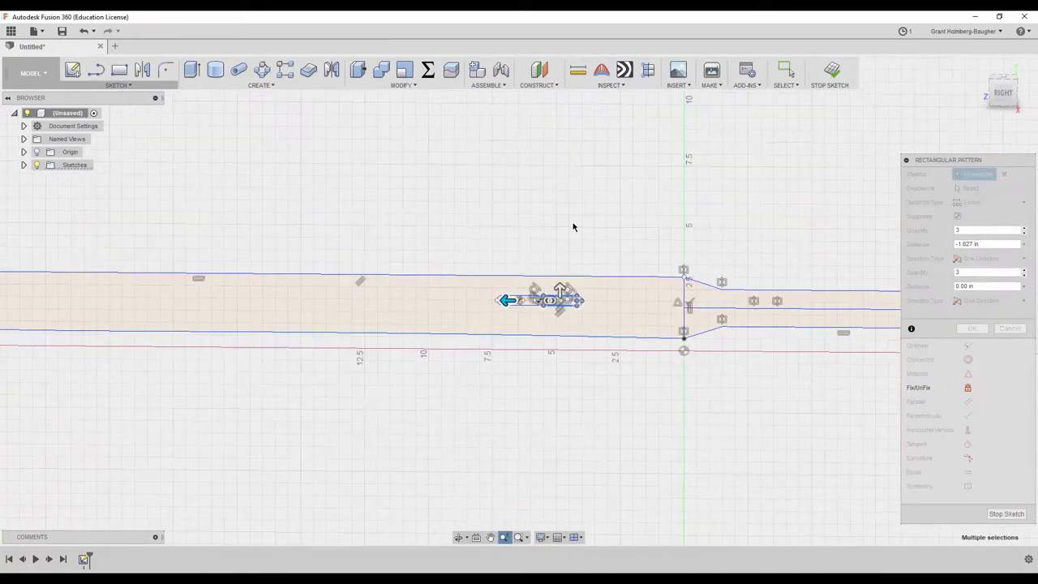
scroll(691, 351, "down", 2)
left_click_drag(587, 320, 300, 316)
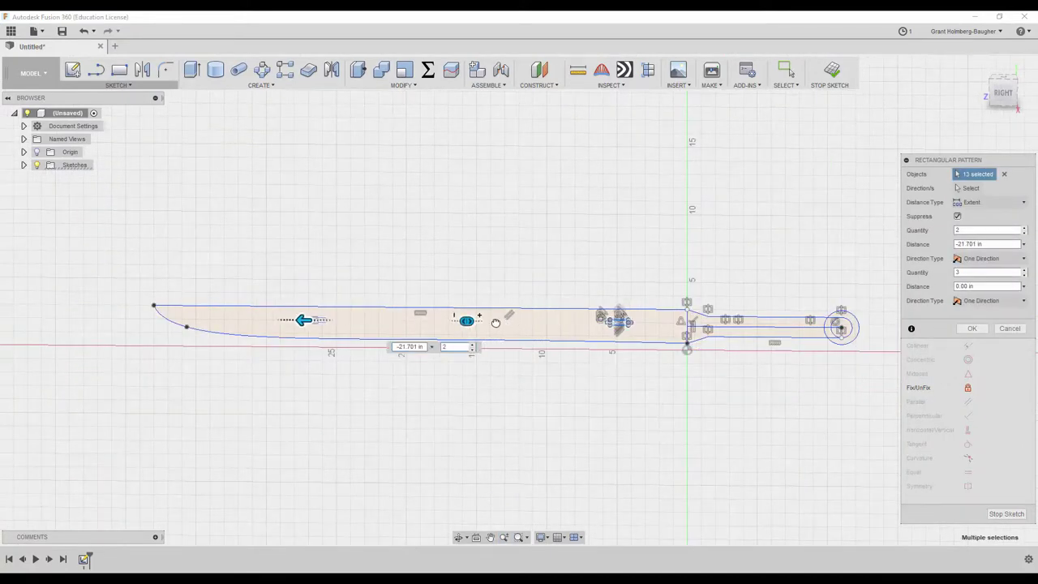
left_click_drag(637, 319, 614, 319)
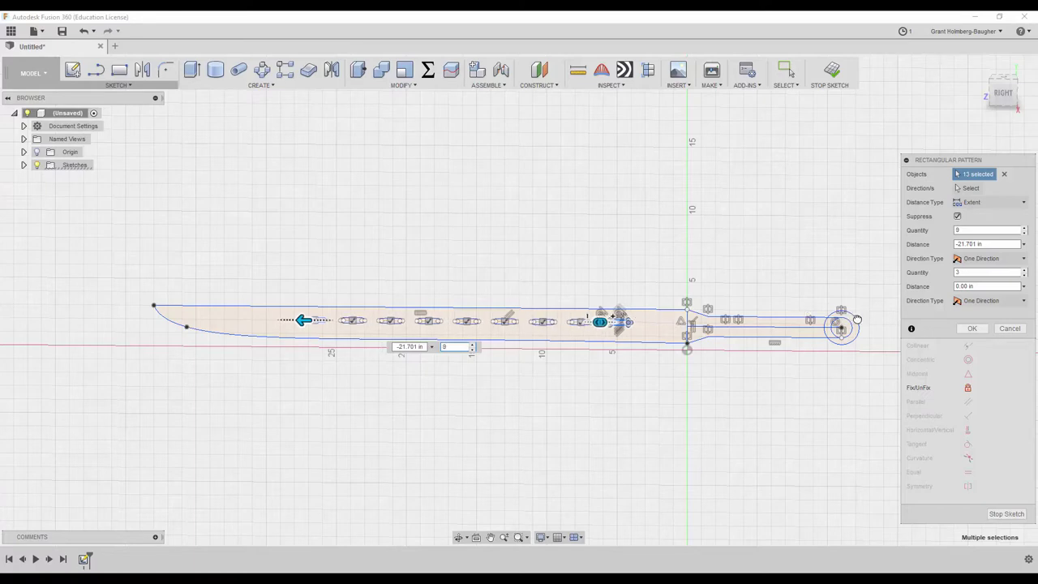
middle_click_drag(614, 318, 427, 293, "shift")
key("Return")
mouse_move(487, 254)
middle_mouse_down("shift")
mouse_move(419, 225)
mouse_move(710, 188)
mouse_move(718, 173)
middle_mouse_up("shift")
scroll(651, 238, "up", 3)
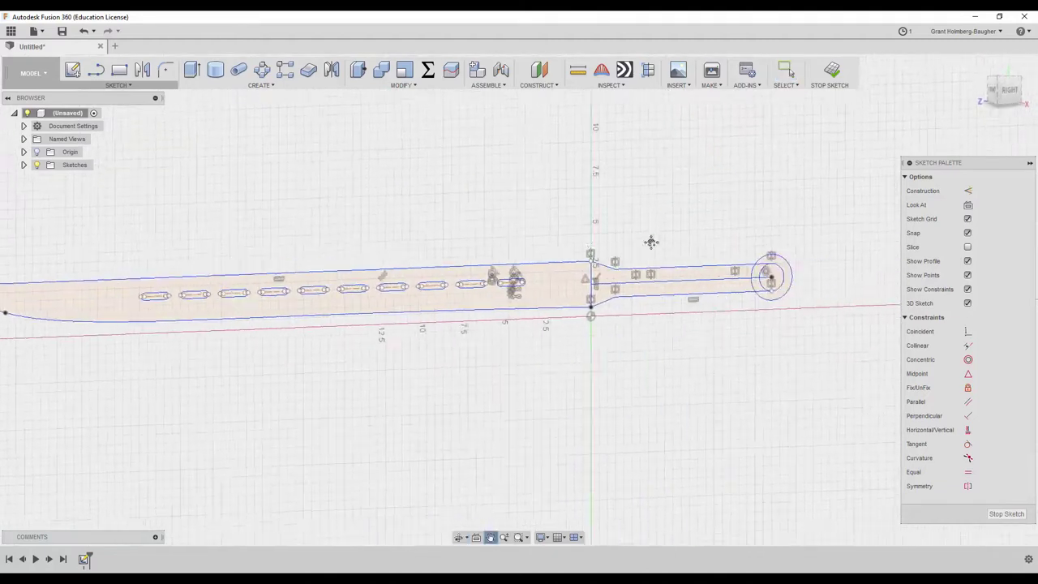
scroll(651, 238, "up", 3)
Draw a center-diameter circle straddling the blade's lower edge
left_click(118, 85)
mouse_move(81, 136)
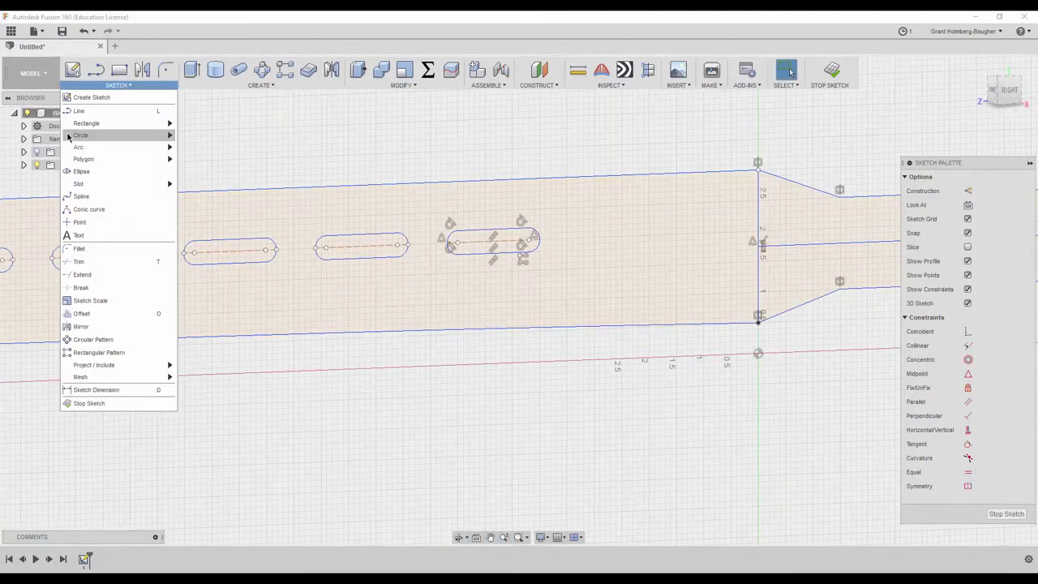
left_click(218, 173)
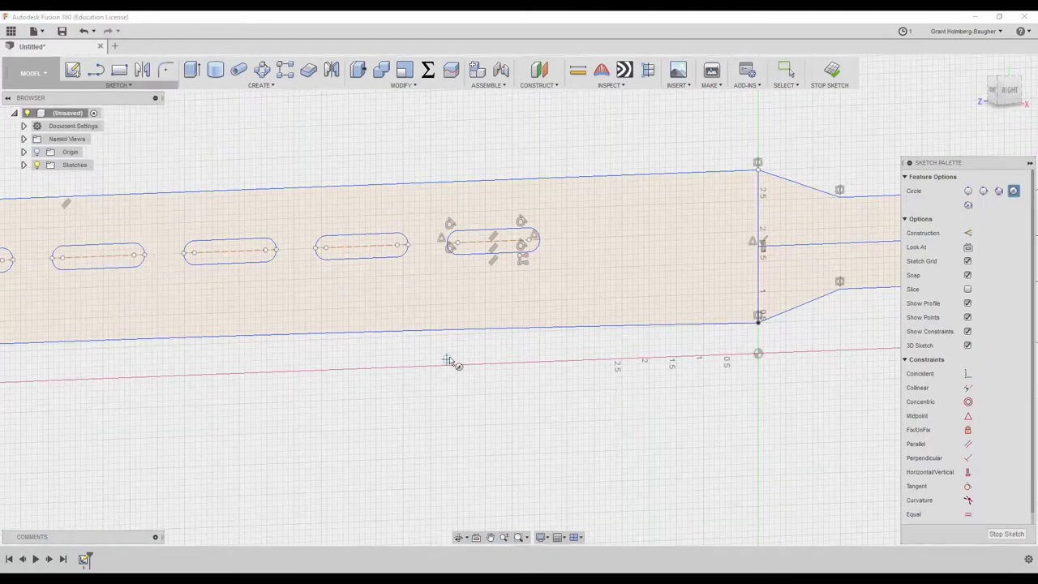
left_click(423, 318)
Rectangular-pattern the circle into five overlapping copies toward the guard
left_click(118, 85)
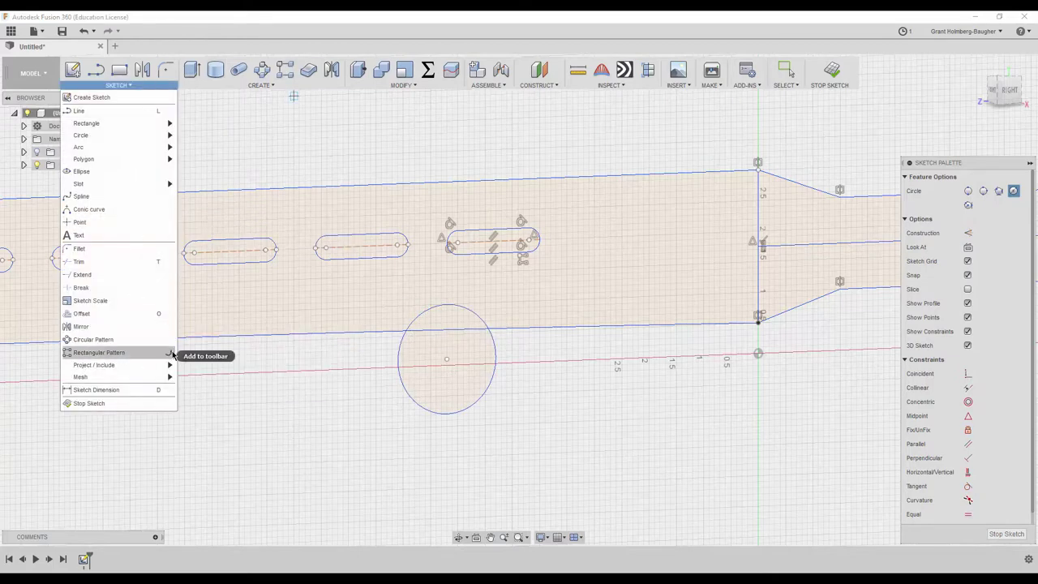
left_click(99, 351)
left_click(474, 316)
left_click_drag(494, 356, 685, 350)
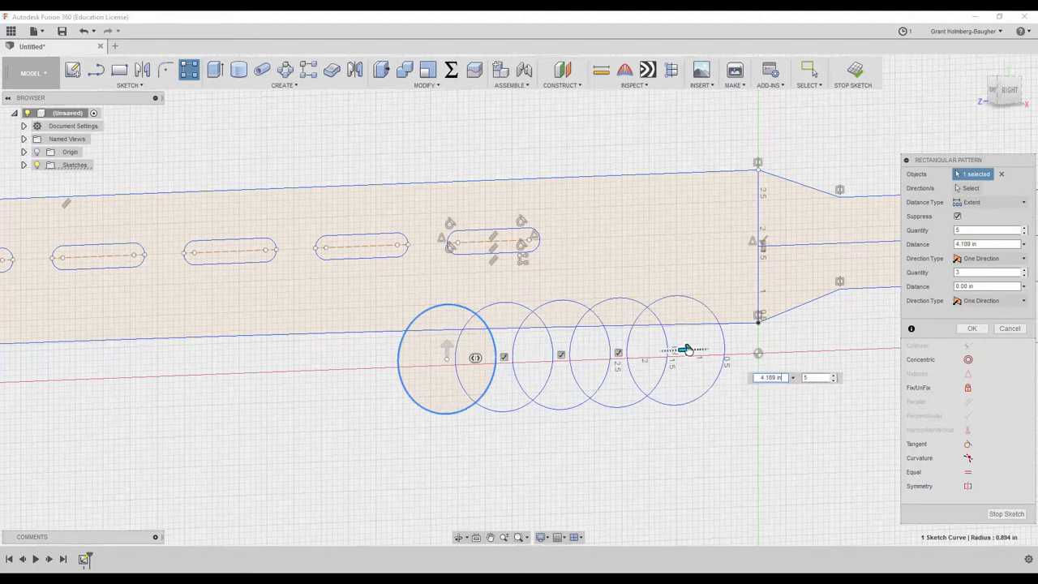
left_click(971, 329)
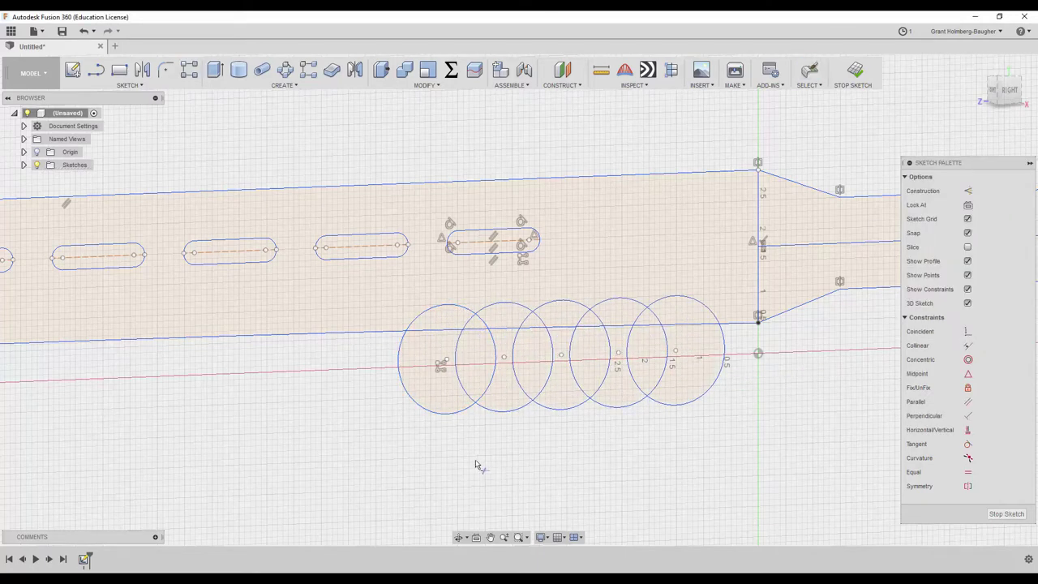
Trim away the circles' lower arcs to leave scalloped serrations near the guard
left_click_drag(695, 392, 636, 392)
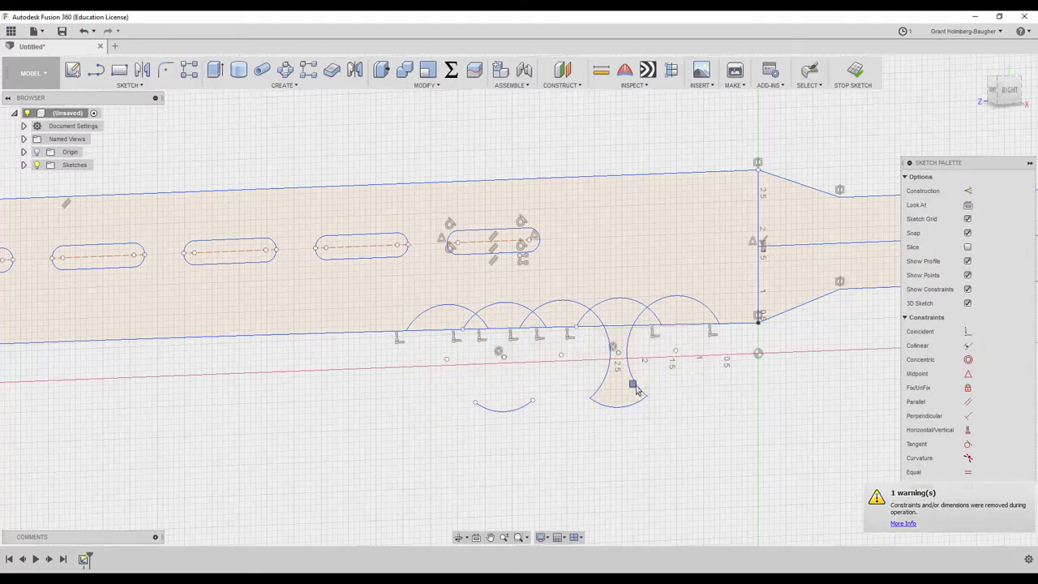
left_click(503, 409)
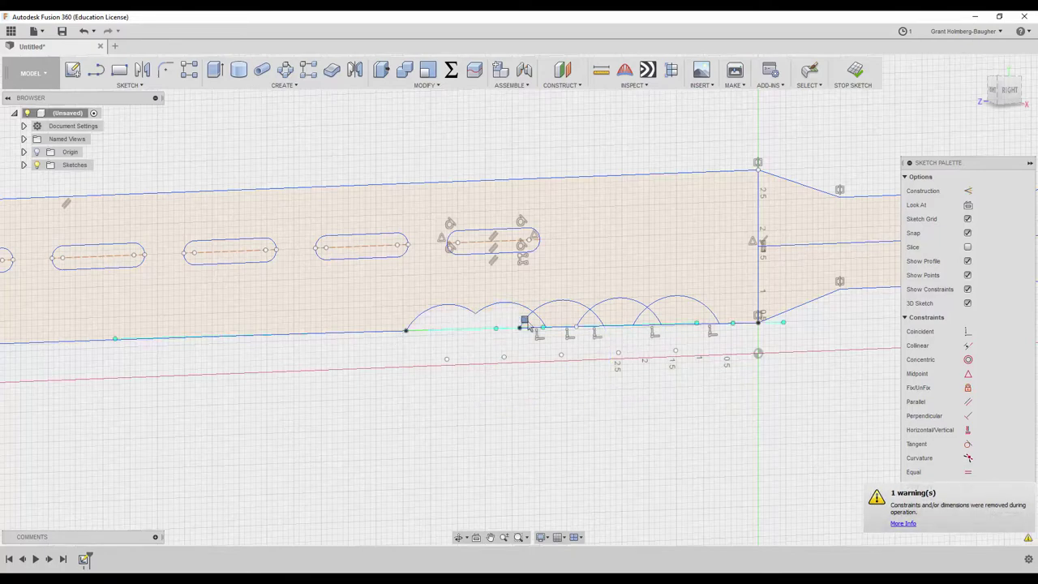
scroll(461, 382, "down", 5)
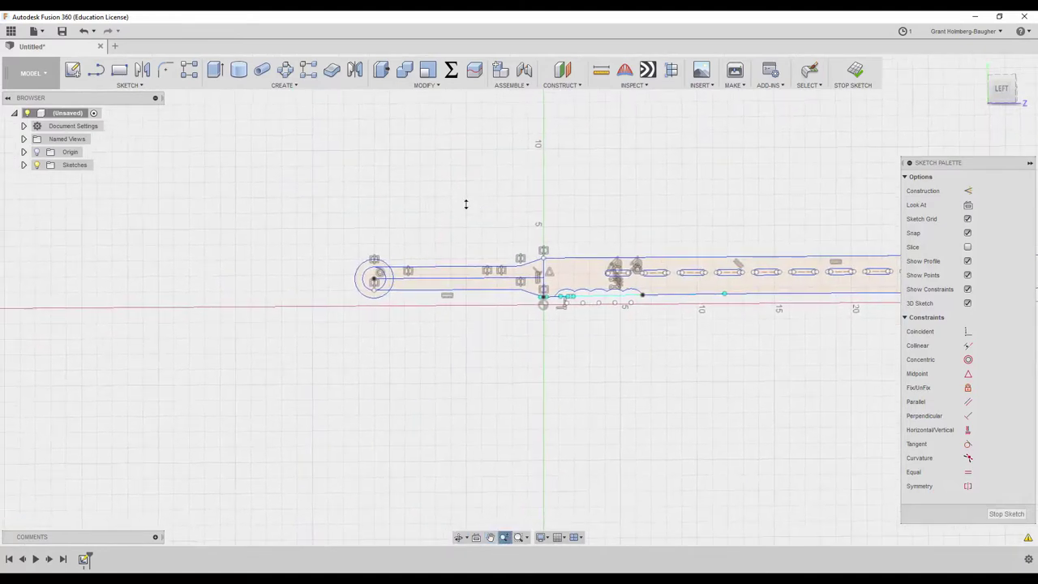
scroll(466, 203, "up", 5)
Remove the stray centre lines inside the handle and the pommel ring
left_click(705, 259)
left_click(704, 258)
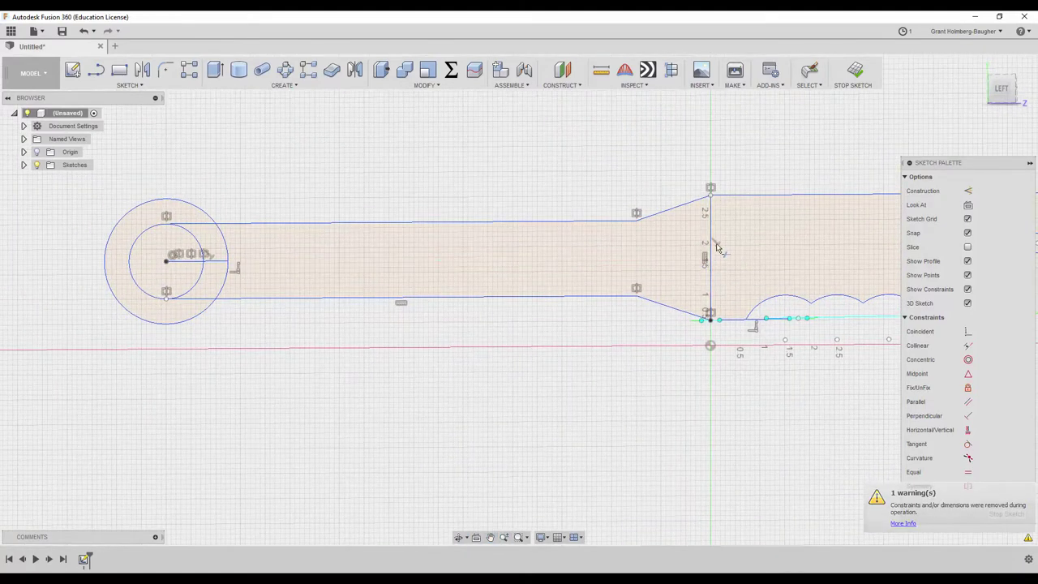
left_click(195, 258)
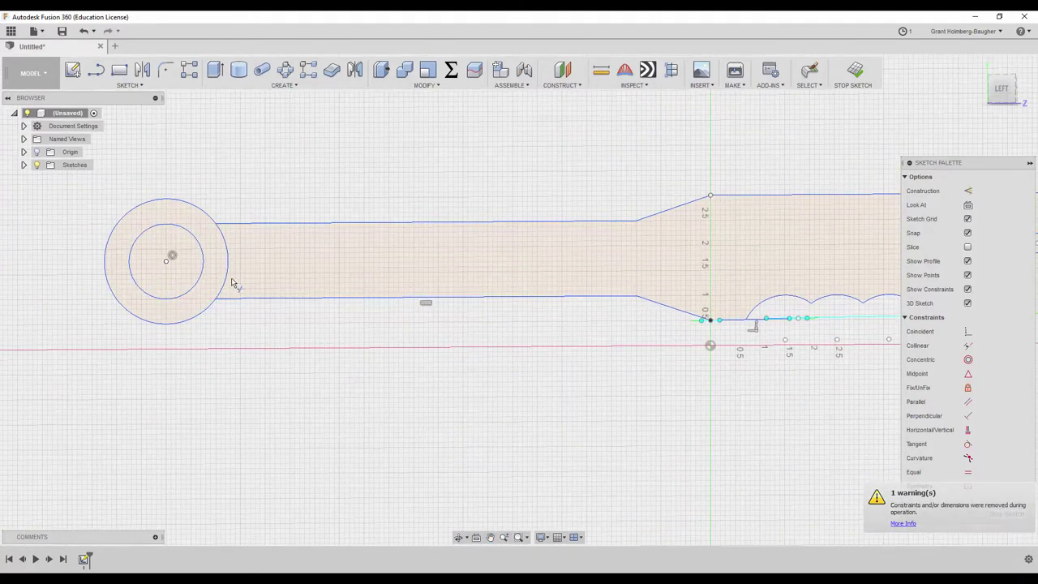
scroll(317, 150, "down", 3)
mouse_move(317, 151)
middle_mouse_down("shift")
mouse_move(501, 262)
mouse_move(597, 238)
mouse_move(516, 230)
mouse_move(557, 197)
mouse_move(628, 205)
middle_mouse_up("shift")
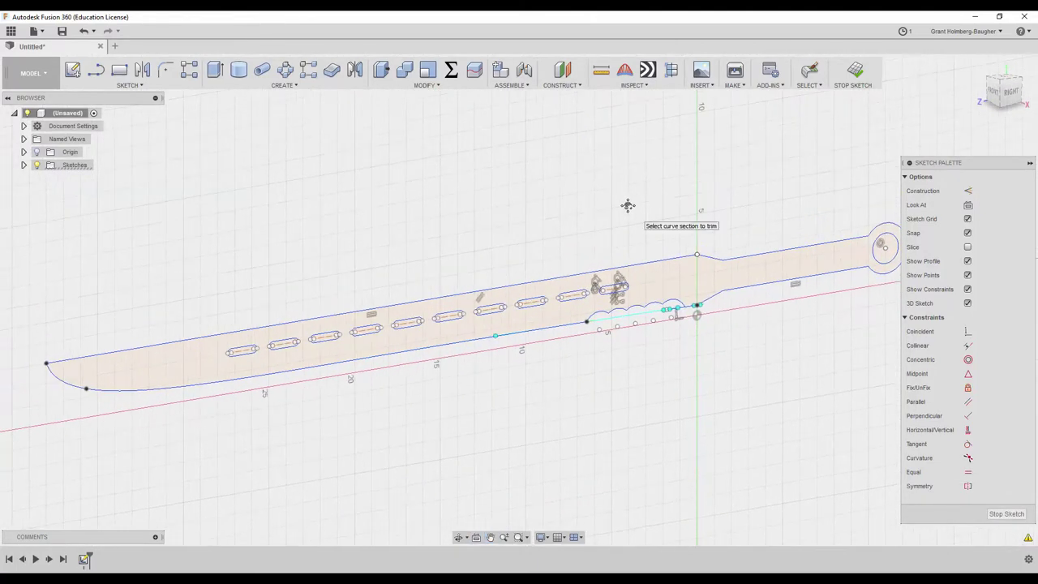
Extrude the sword profile symmetrically to 0.15 in as a new body
left_click(853, 71)
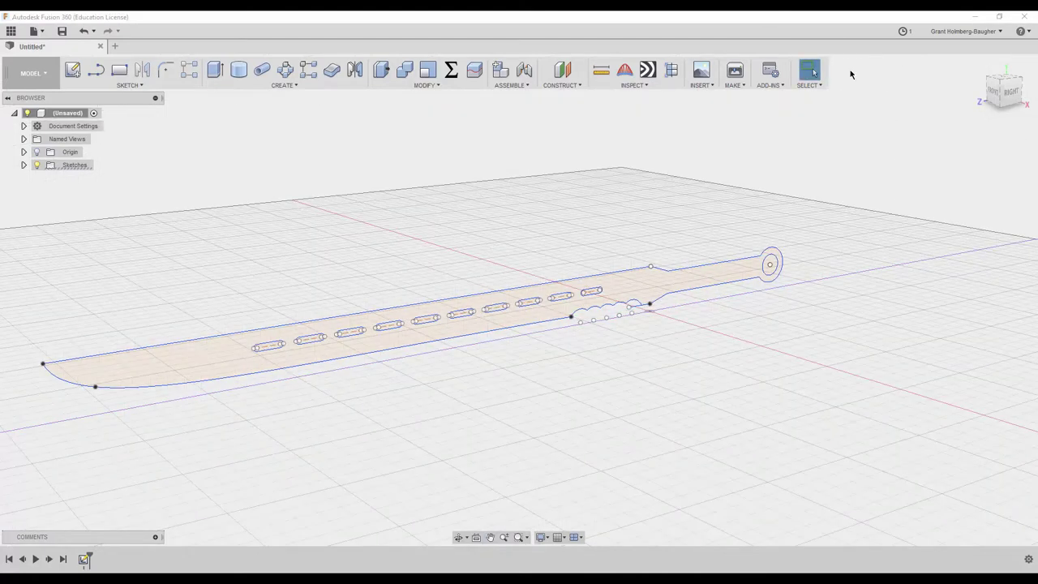
left_click(218, 75)
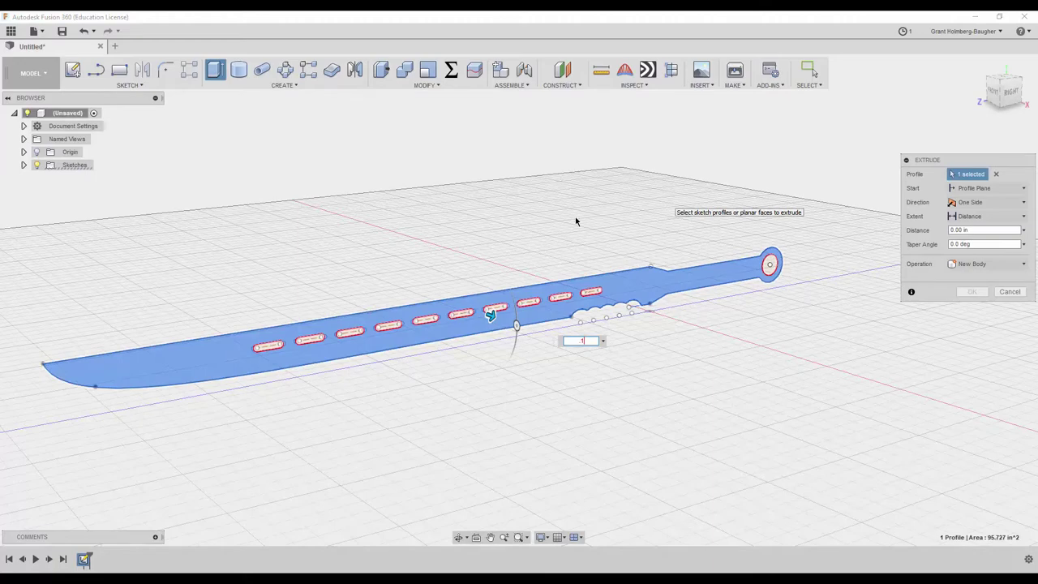
mouse_move(702, 224)
middle_mouse_down("shift")
mouse_move(779, 234)
mouse_move(753, 243)
middle_mouse_up("shift")
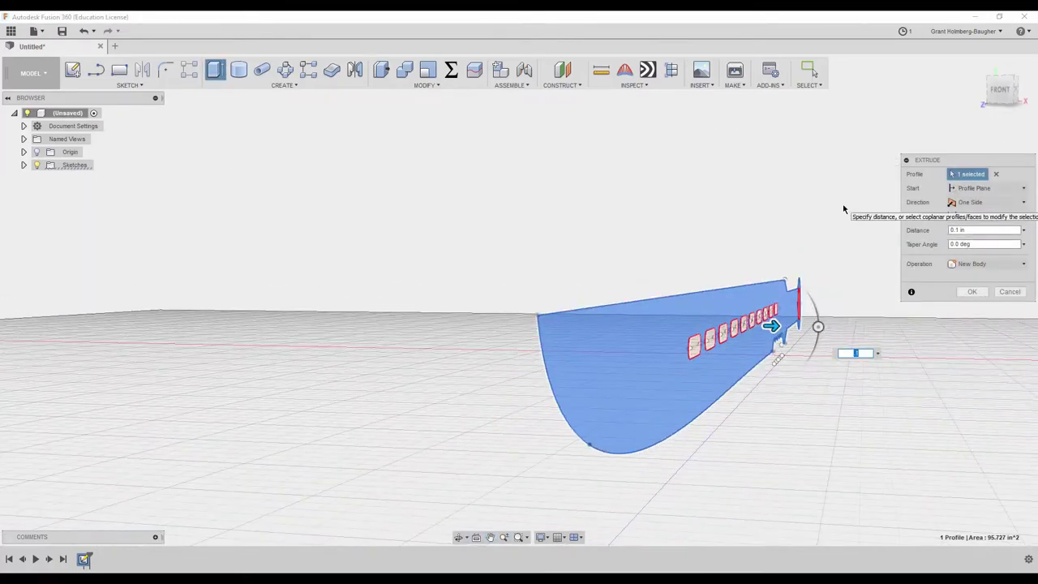
right_click(835, 240)
left_click(771, 337)
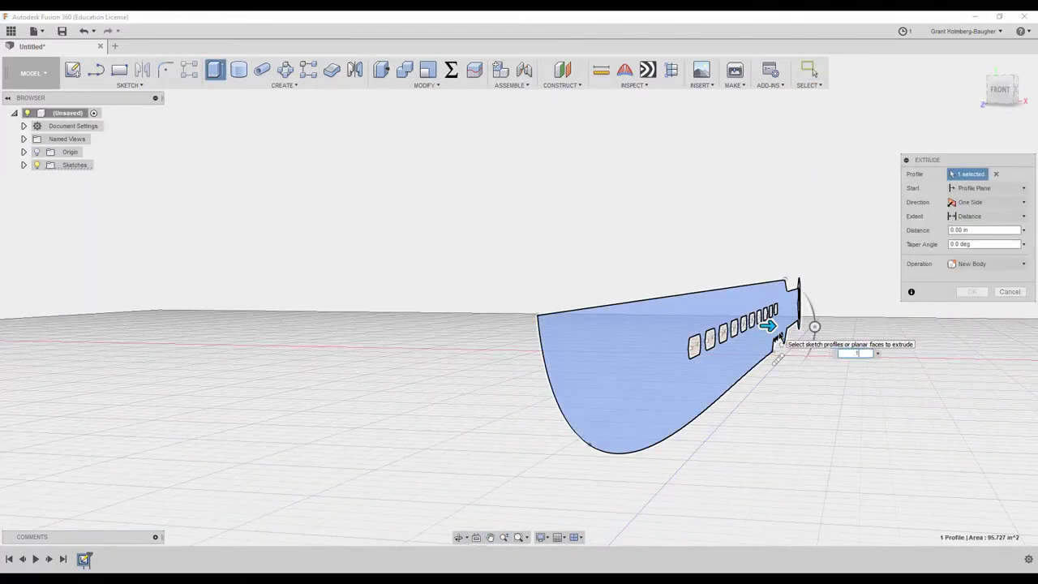
type(".2")
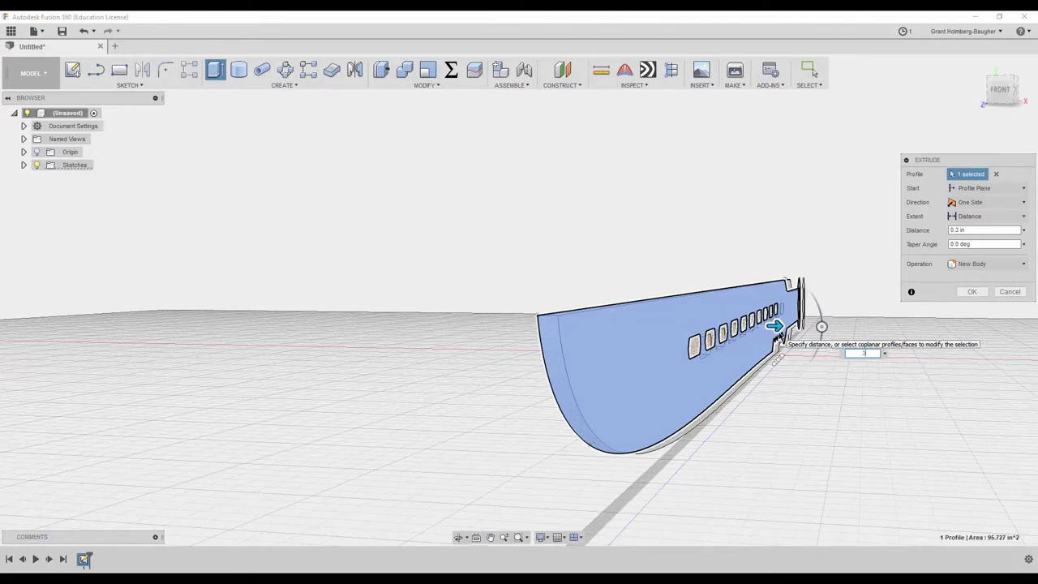
key("BackSpace")
type("15")
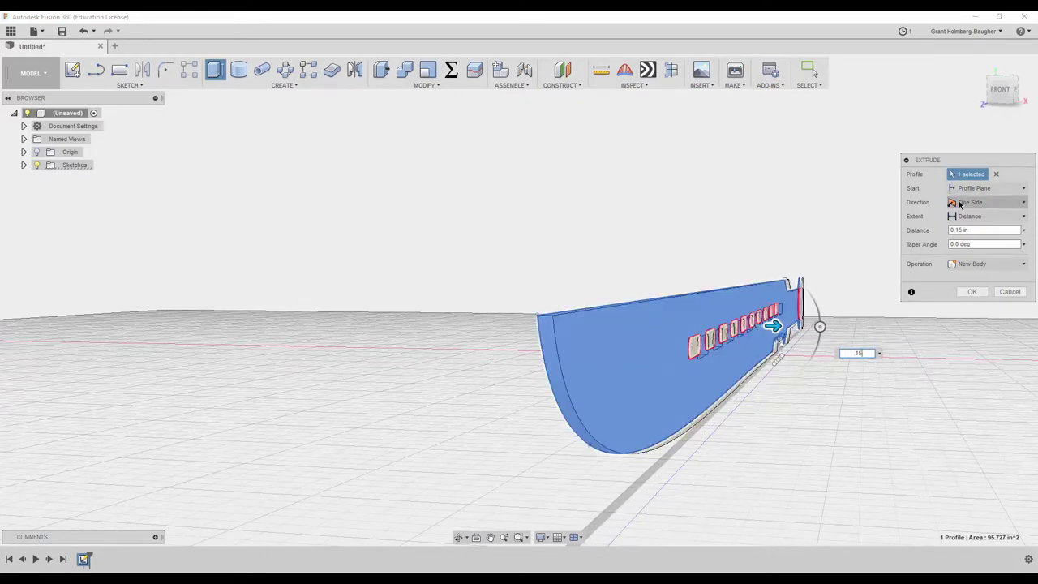
left_click(989, 202)
left_click(981, 243)
left_click(972, 289)
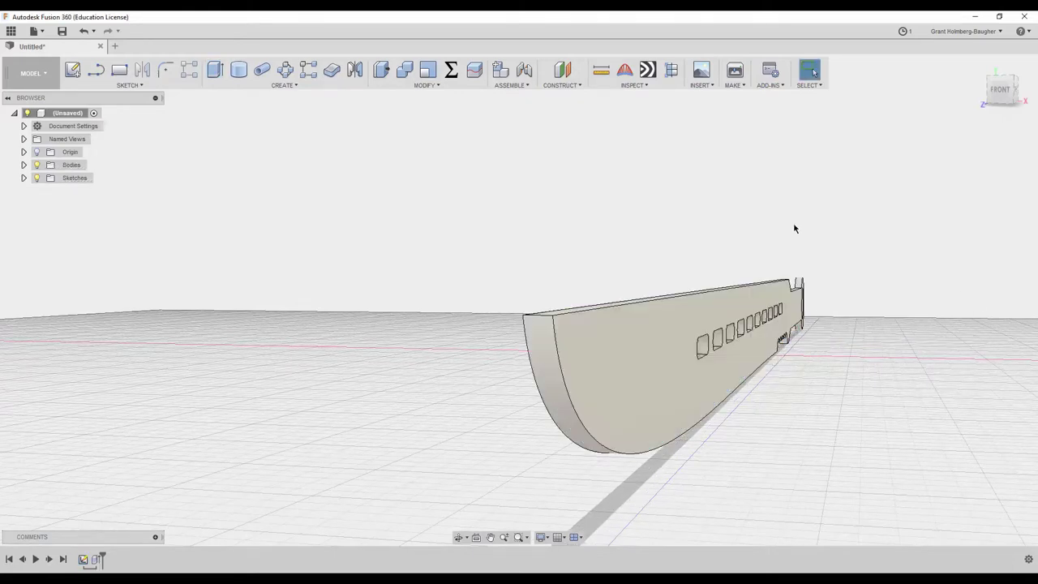
Hide the solid body and make Sketch1 visible in the browser
middle_click_drag(794, 224, 264, 130, "shift")
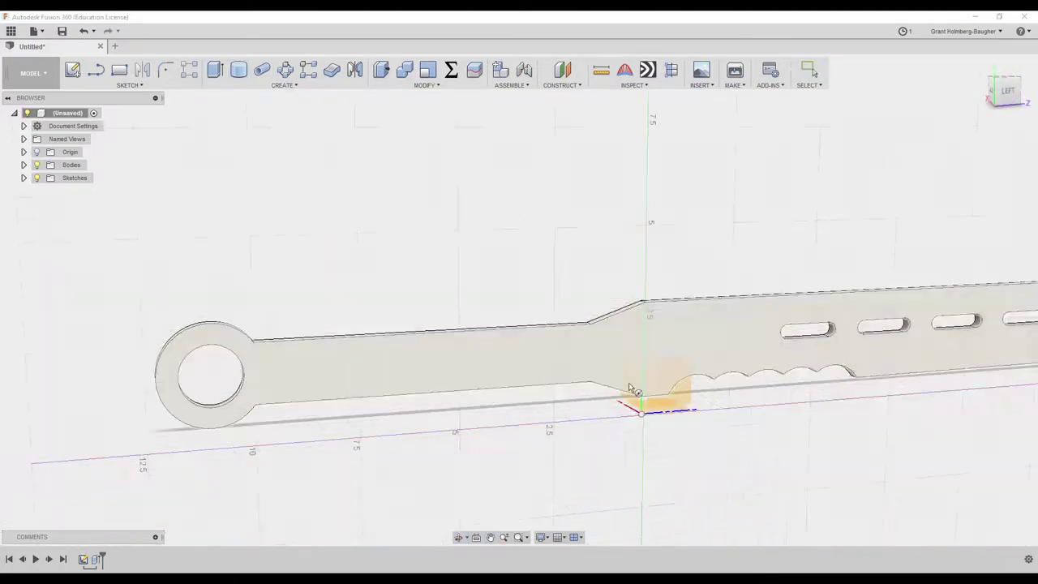
left_click(653, 388)
left_click(83, 31)
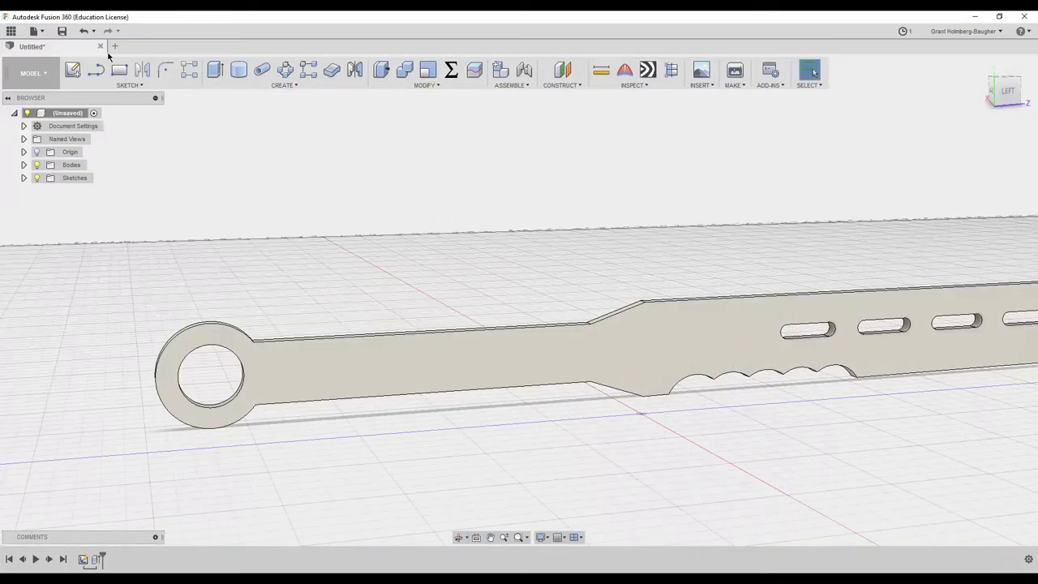
left_click(36, 165)
left_click(24, 177)
left_click(47, 191)
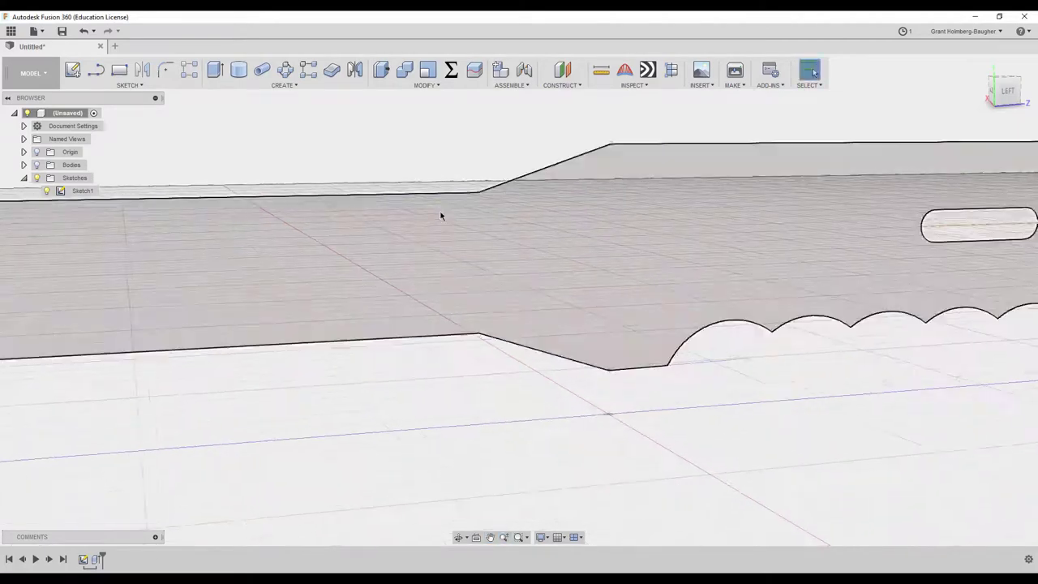
left_click(96, 69)
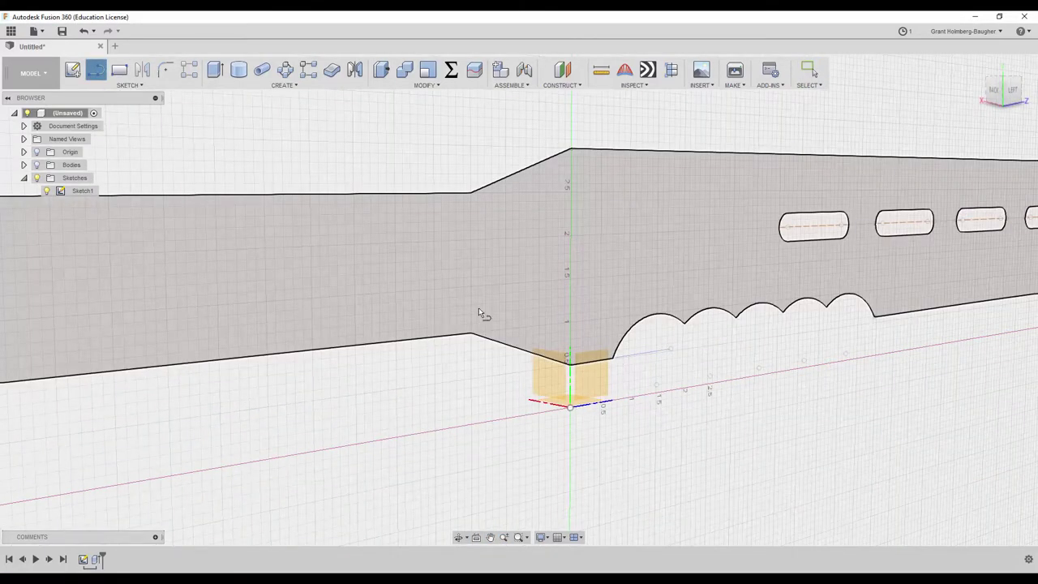
middle_click_drag(478, 310, 469, 405, "shift")
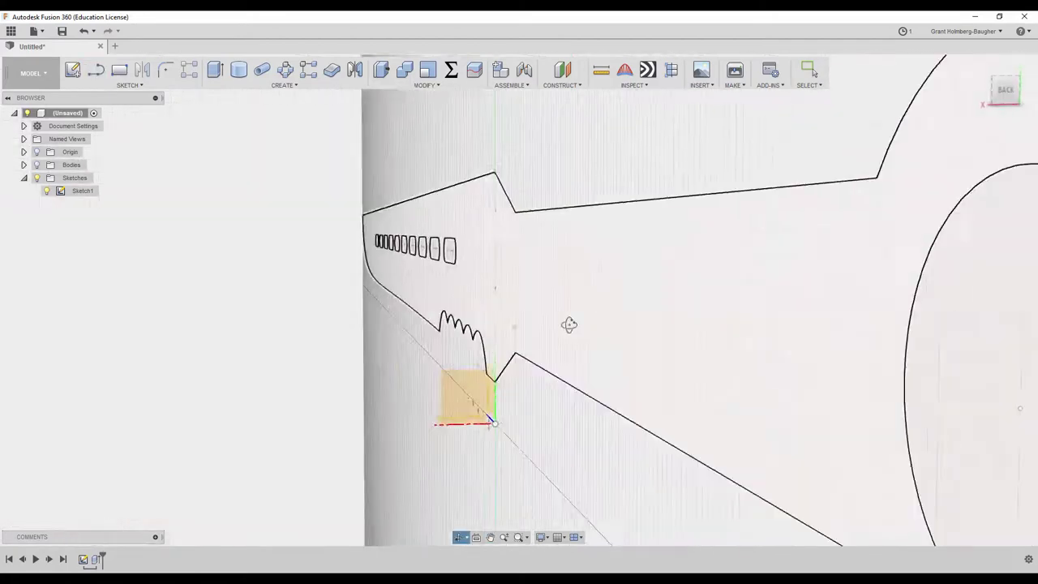
Sketch a 2.5 in vertical line and a 3 in diameter guard circle at the blade step
left_click(469, 403)
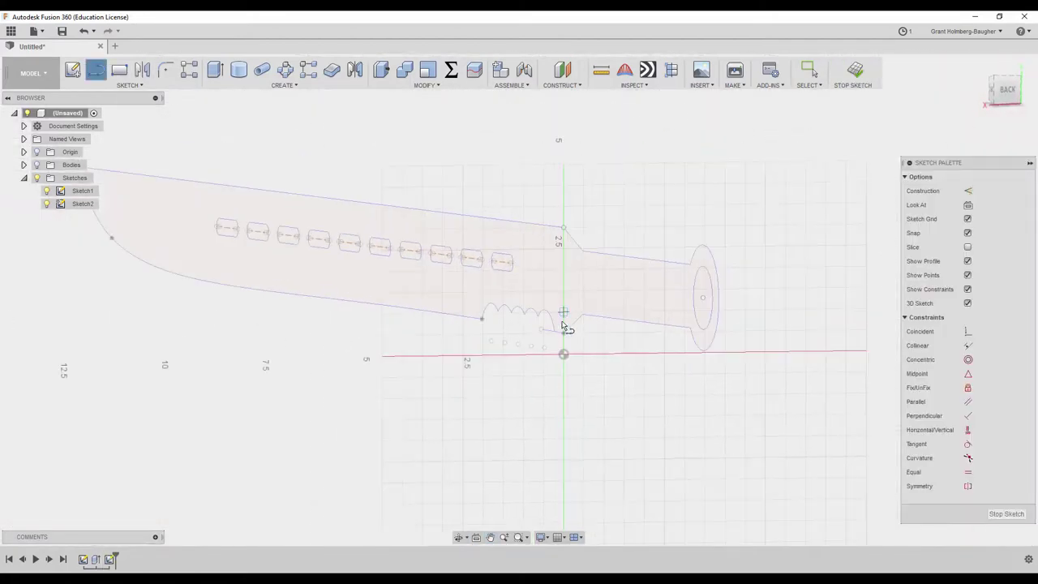
left_click(564, 332)
left_click(563, 227)
left_click(130, 85)
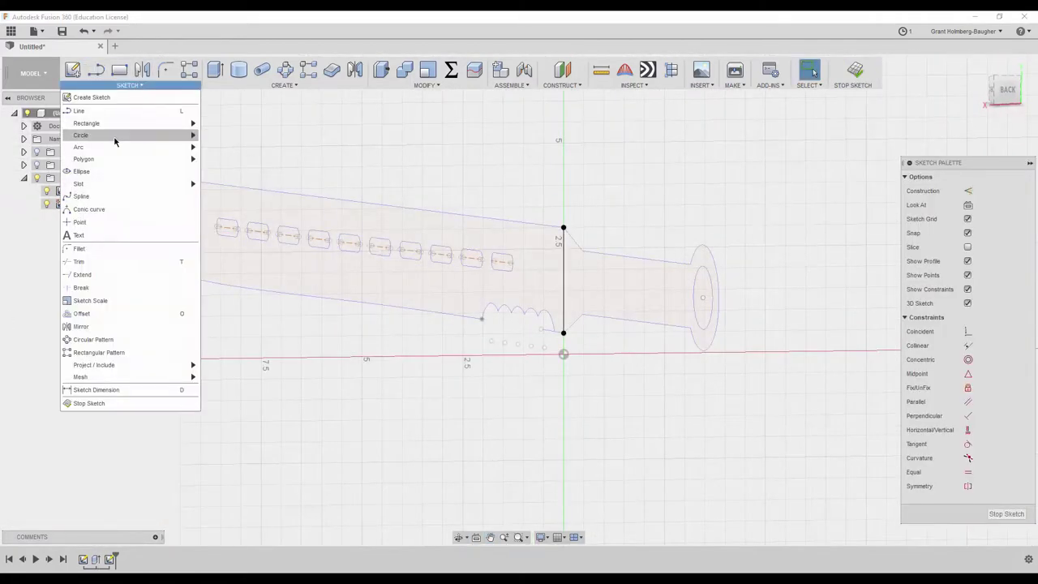
left_click(243, 176)
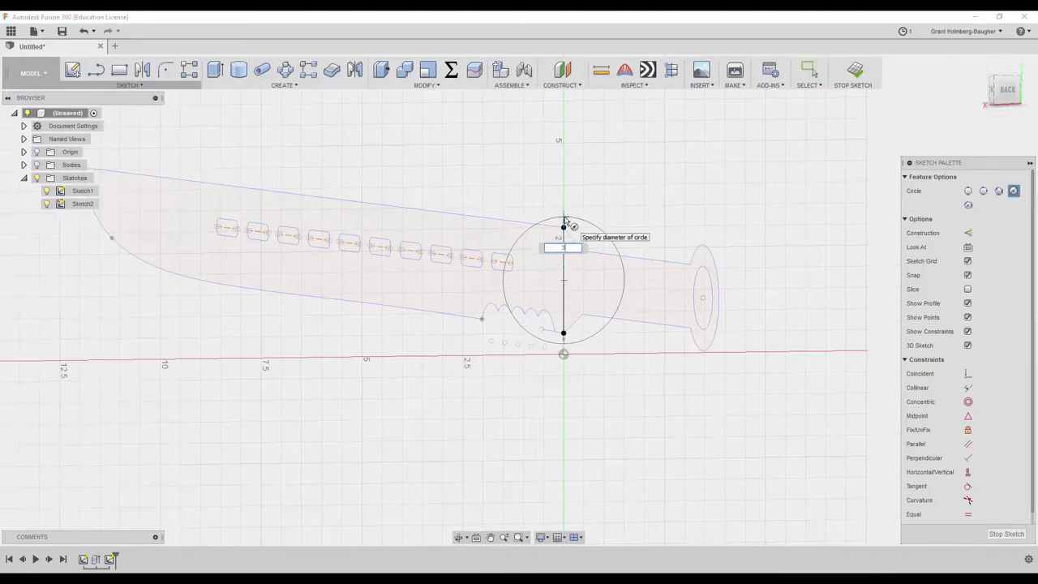
left_click(564, 209)
mouse_move(563, 209)
middle_mouse_down("shift")
mouse_move(537, 213)
mouse_move(527, 322)
middle_mouse_up("shift")
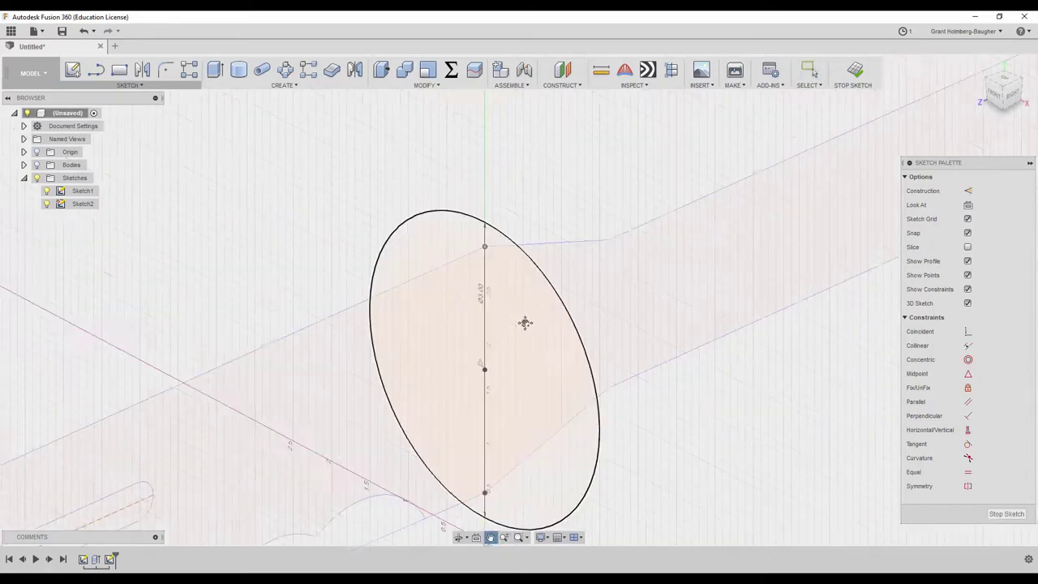
Extrude the guard circle 0.3 in as a new body
key("e")
left_click(544, 322)
scroll(544, 322, "up", 2)
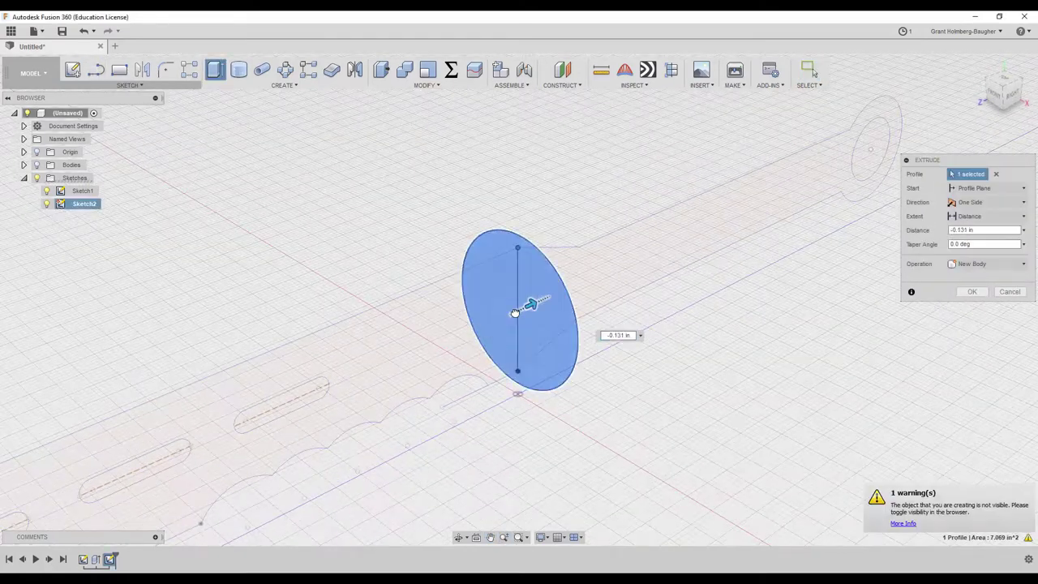
left_click(36, 164)
left_click(986, 264)
left_click(975, 308)
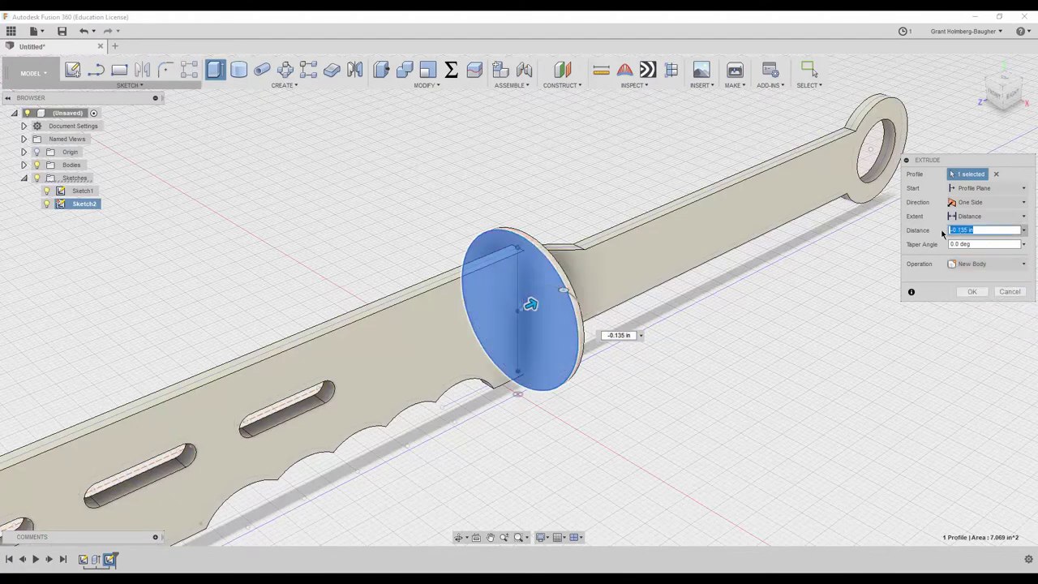
type(".3")
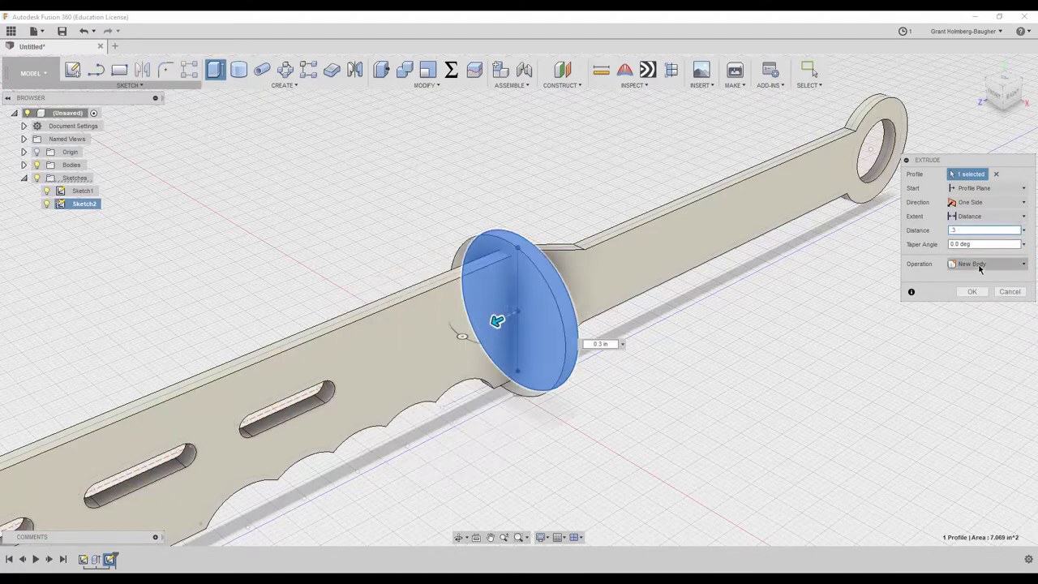
mouse_move(497, 320)
middle_mouse_down("shift")
mouse_move(637, 132)
mouse_move(734, 155)
mouse_move(668, 216)
mouse_move(829, 220)
mouse_move(706, 260)
middle_mouse_up("shift")
right_click(637, 132)
left_click(682, 136)
scroll(706, 260, "up", 5)
Sketch a small triangle on a new plane at the blade's top spine edge
left_click(72, 70)
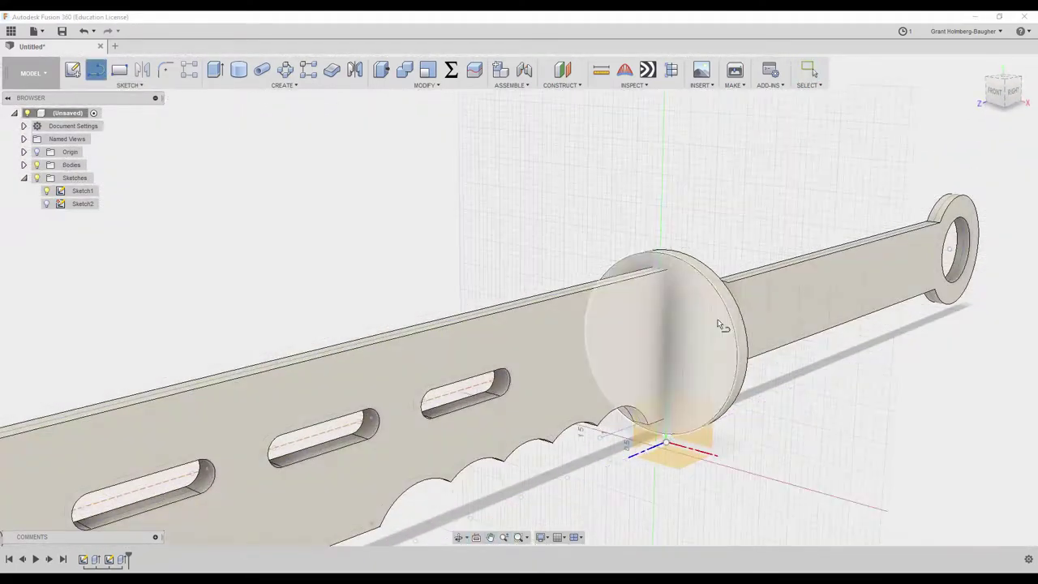
left_click(718, 460)
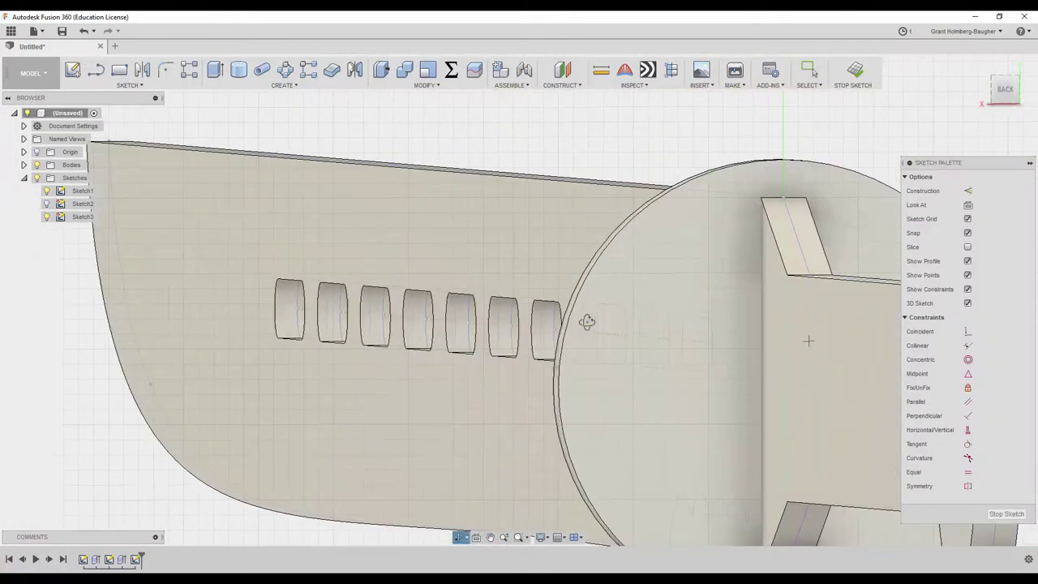
key("l")
left_click(630, 252)
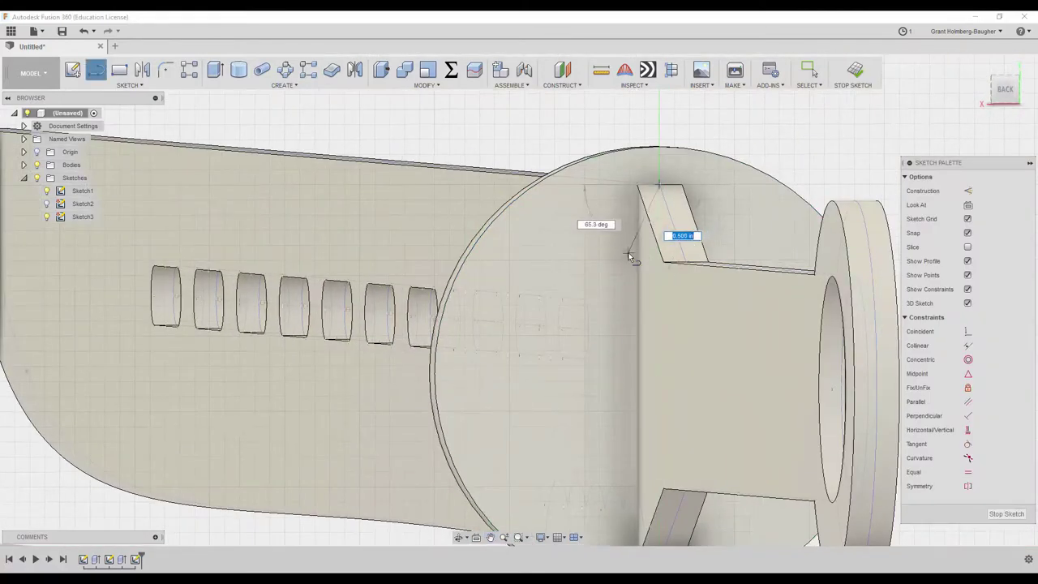
left_click(627, 186)
left_click(658, 185)
Extrude-cut the triangle about 54.6 in along the blade, leaving the guard Body2 uncut
key("e")
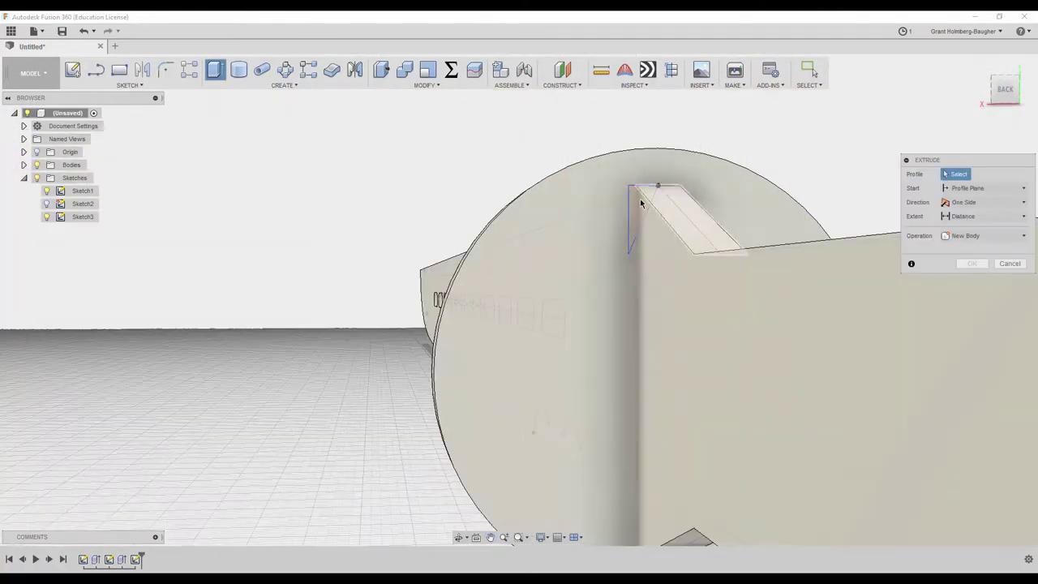
left_click(632, 221)
left_click_drag(636, 215, 407, 276)
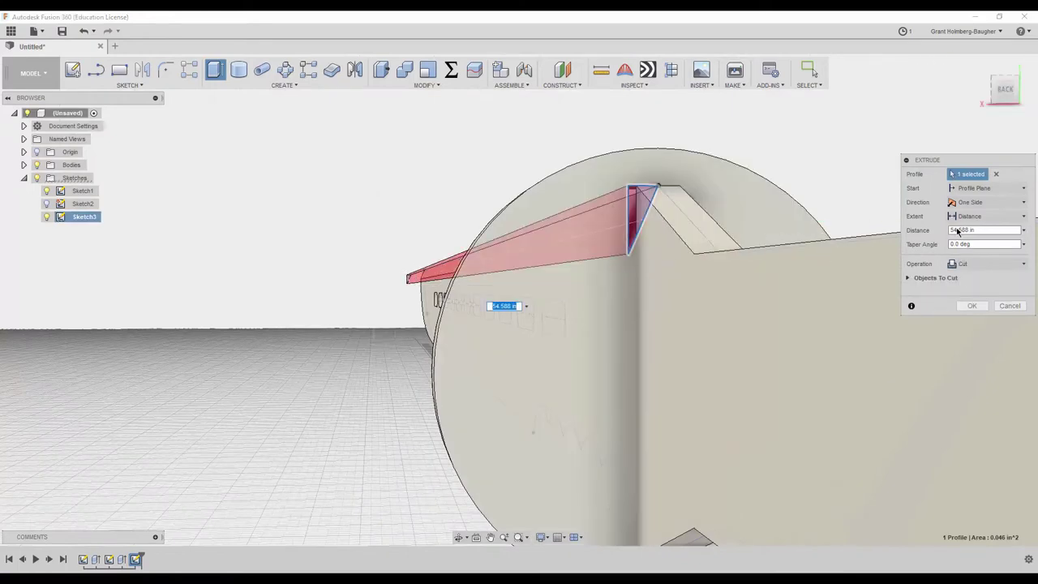
left_click(908, 278)
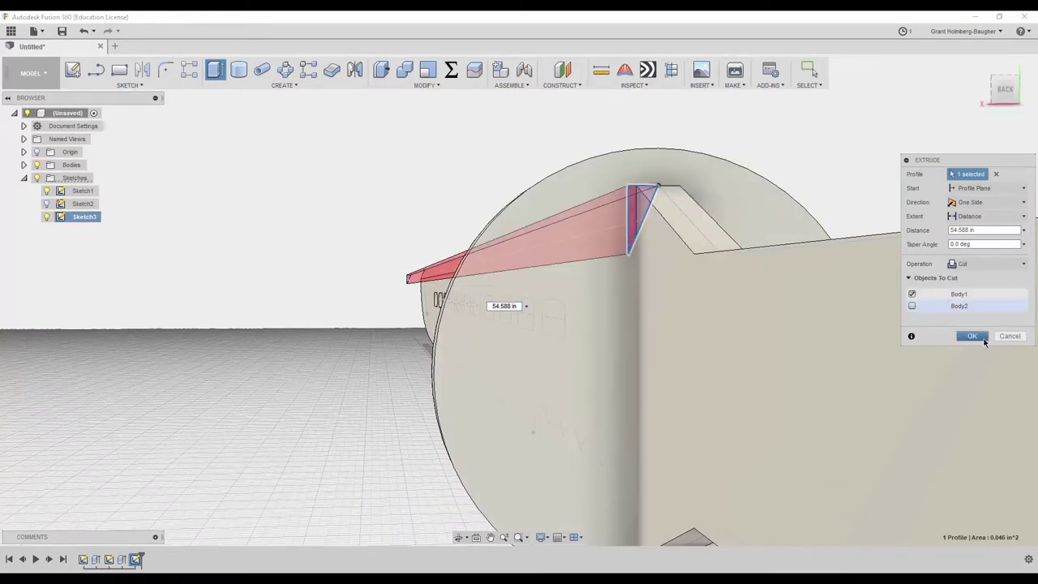
left_click(972, 336)
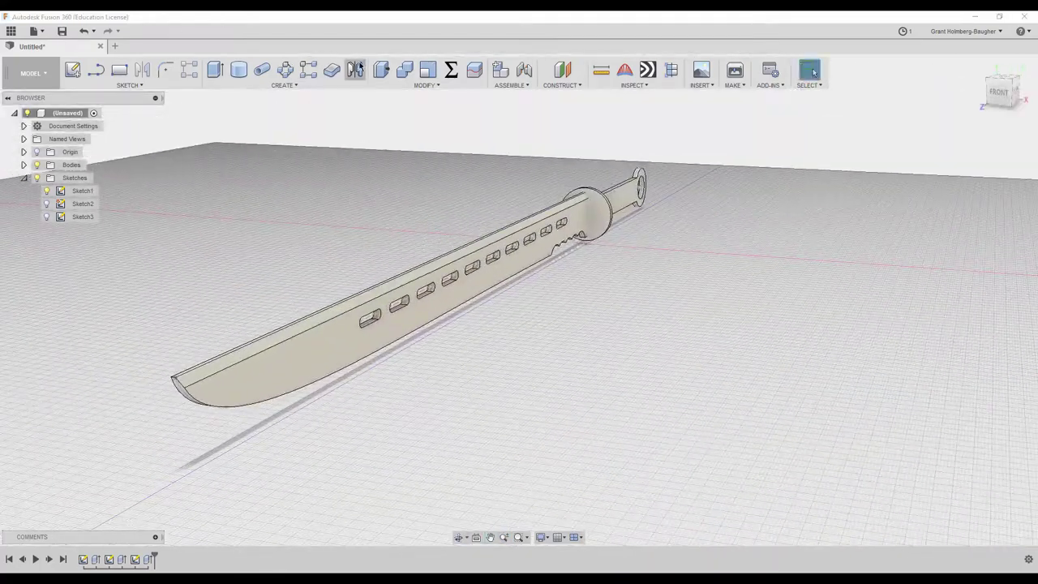
Mirror the bevelled spine face onto the other side of the blade
left_click(358, 69)
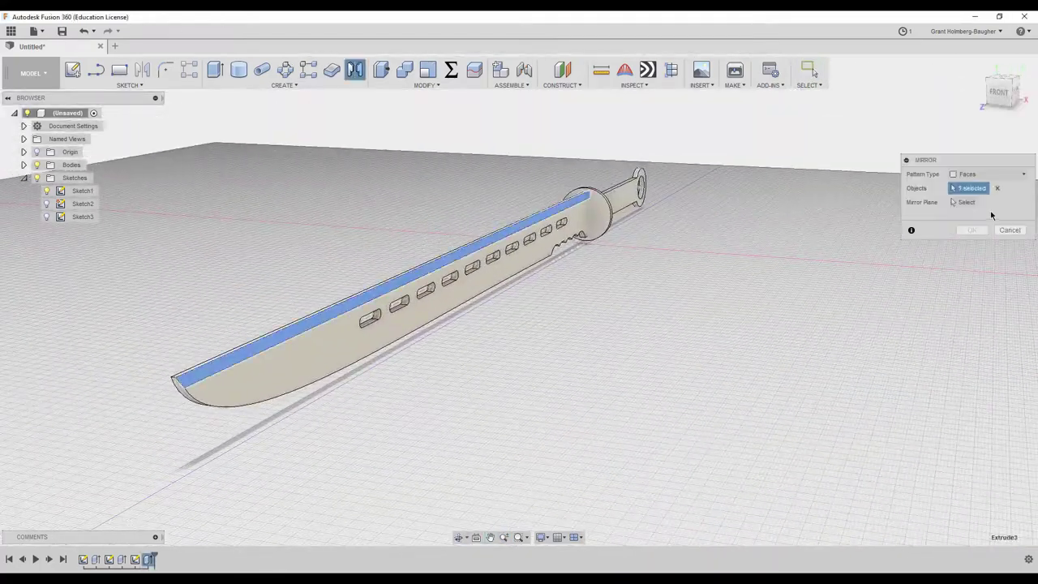
key("Return")
mouse_move(531, 167)
middle_mouse_down("shift")
mouse_move(429, 157)
mouse_move(398, 197)
mouse_move(424, 186)
mouse_move(381, 243)
middle_mouse_up("shift")
Edit the blade's Extrude feature, changing its distance to 0.1 in
double_click(95, 559)
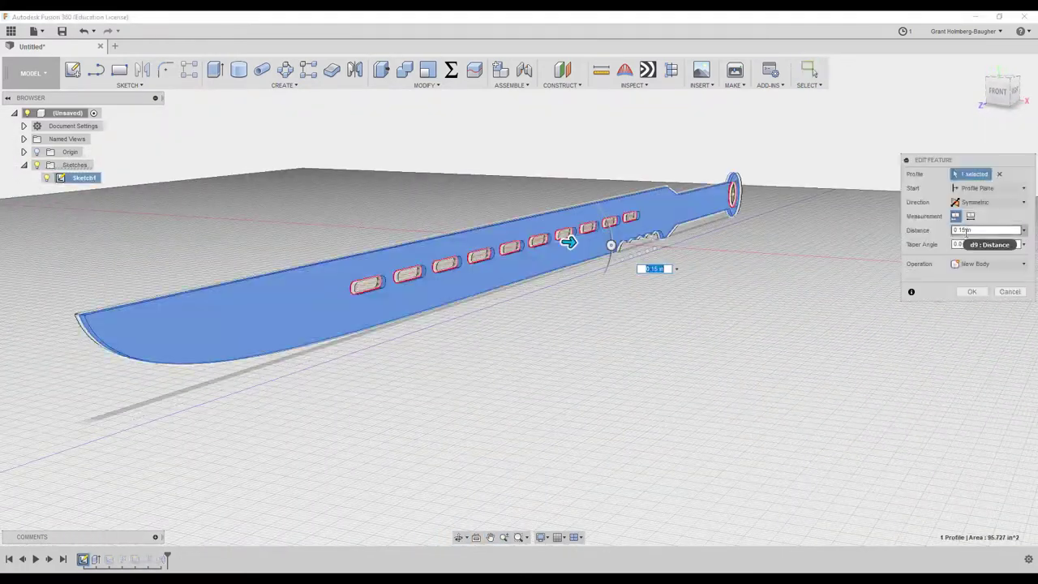
key("BackSpace")
left_click(970, 294)
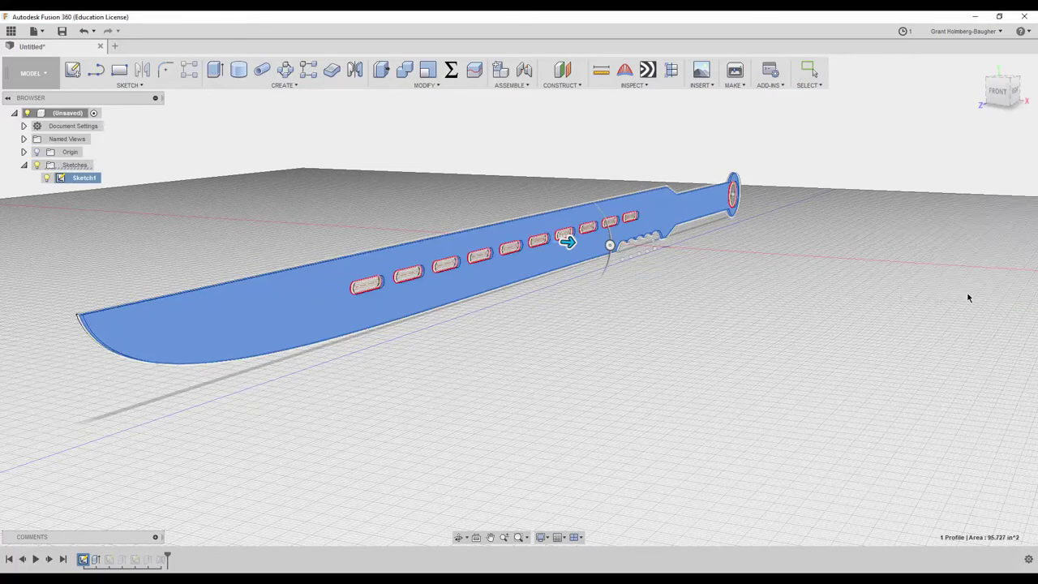
left_click(979, 67)
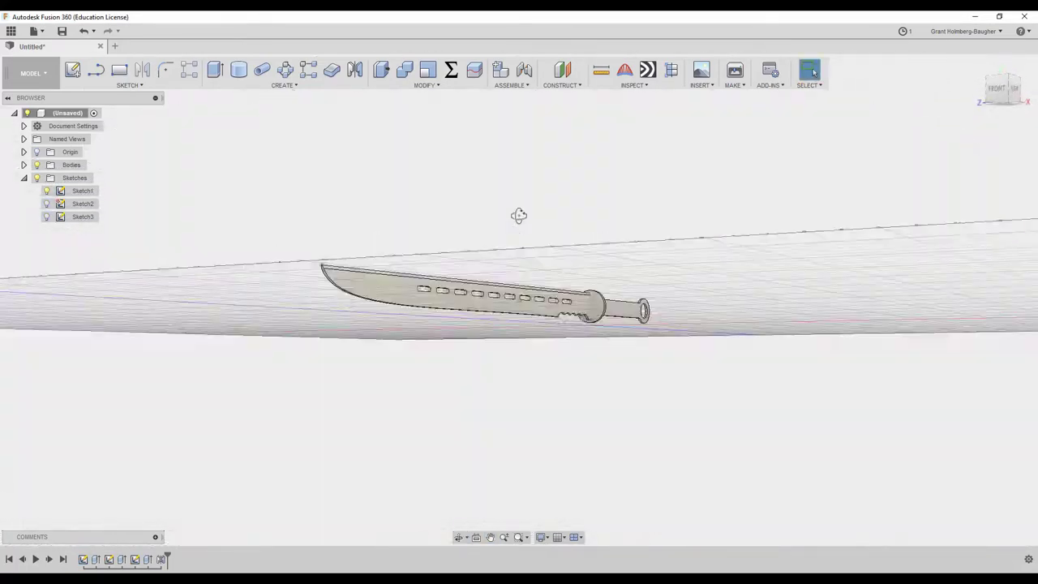
mouse_move(519, 216)
middle_mouse_down("shift")
mouse_move(471, 293)
mouse_move(551, 261)
mouse_move(597, 301)
middle_mouse_up("shift")
Sketch a line from the slot's bottom centre on the ground plane
left_click(130, 85)
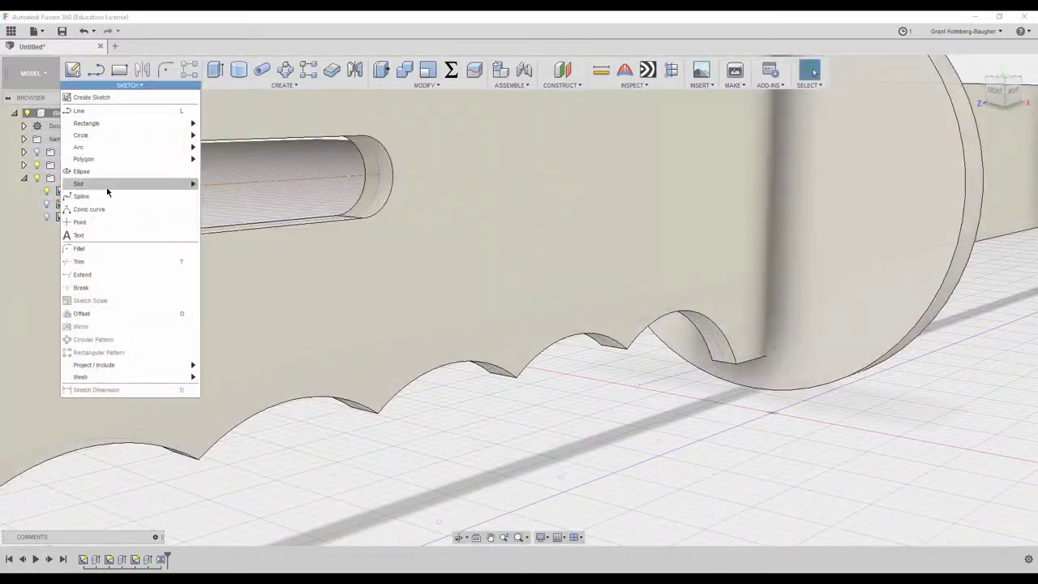
left_click(106, 195)
left_click(774, 404)
scroll(489, 322, "up", 5)
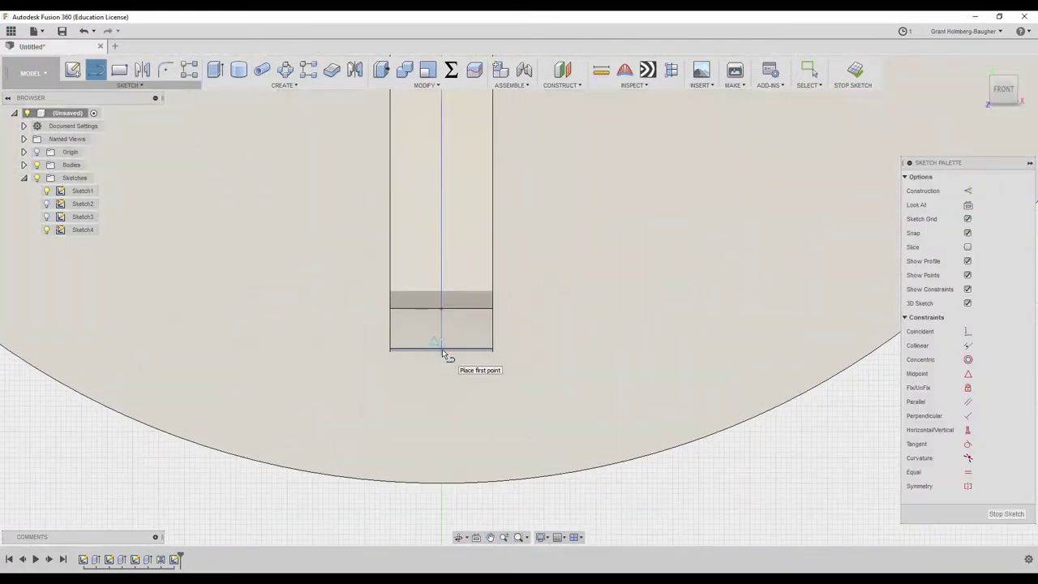
left_click(442, 350)
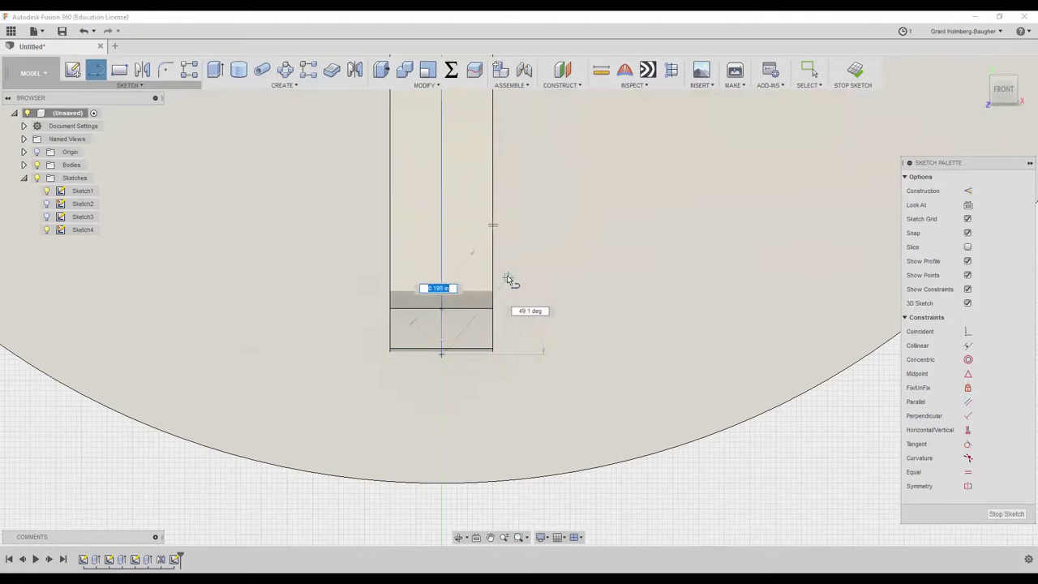
left_click(498, 256)
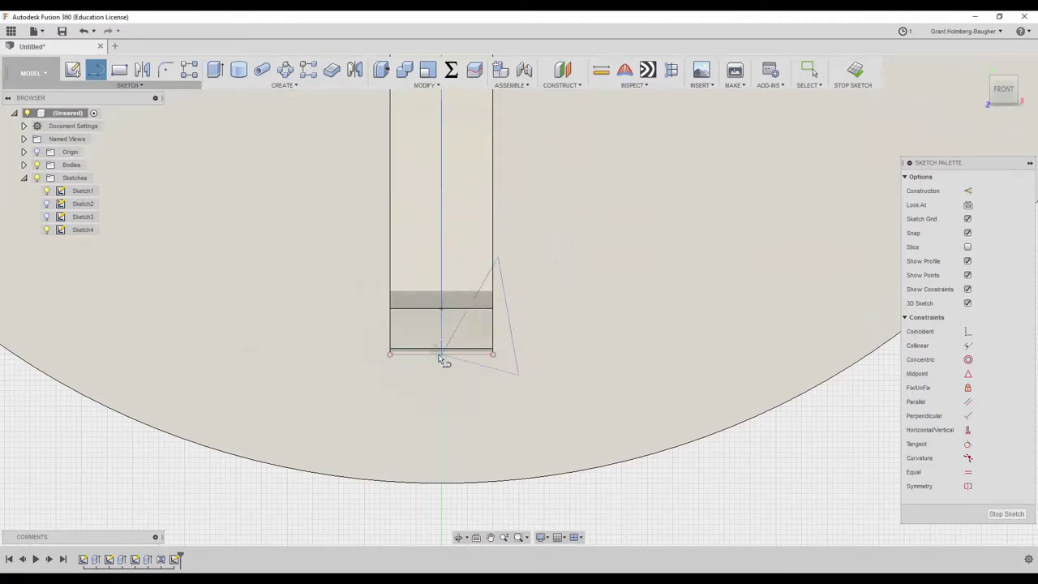
Try a sweep with the triangle profile along the scalloped edge path
left_click(276, 85)
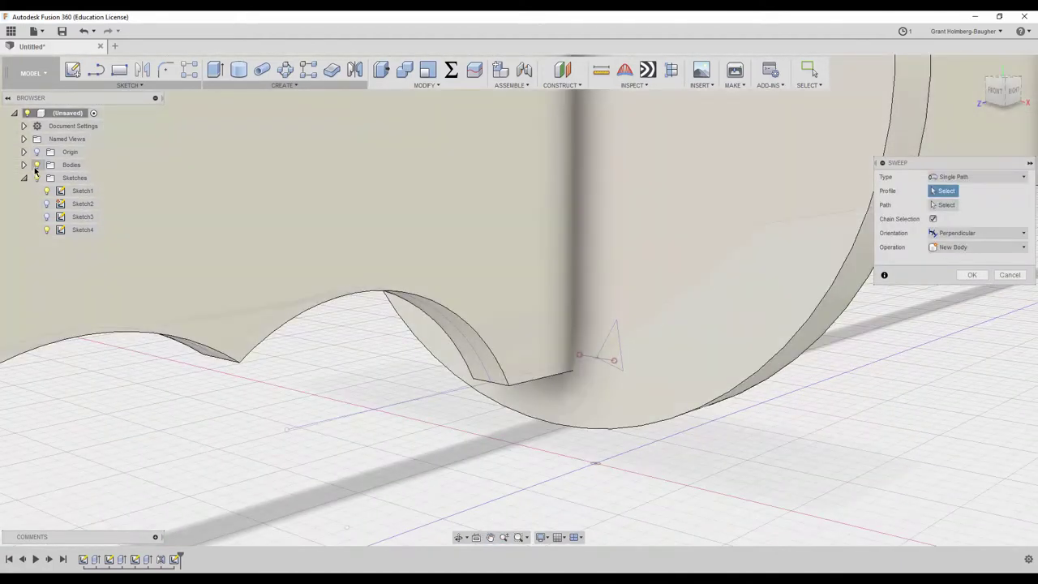
left_click(37, 166)
left_click(609, 345)
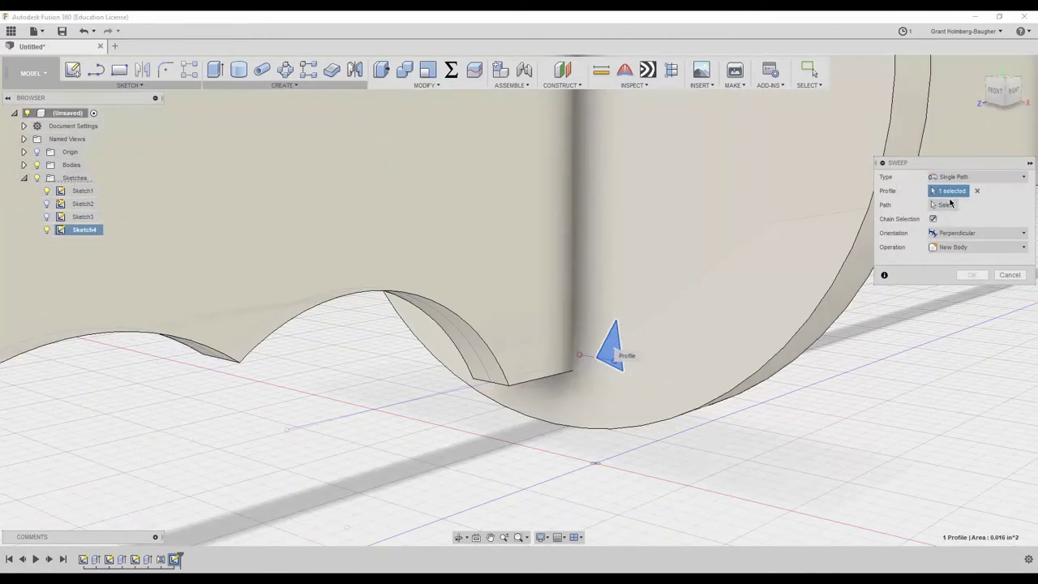
left_click(543, 381)
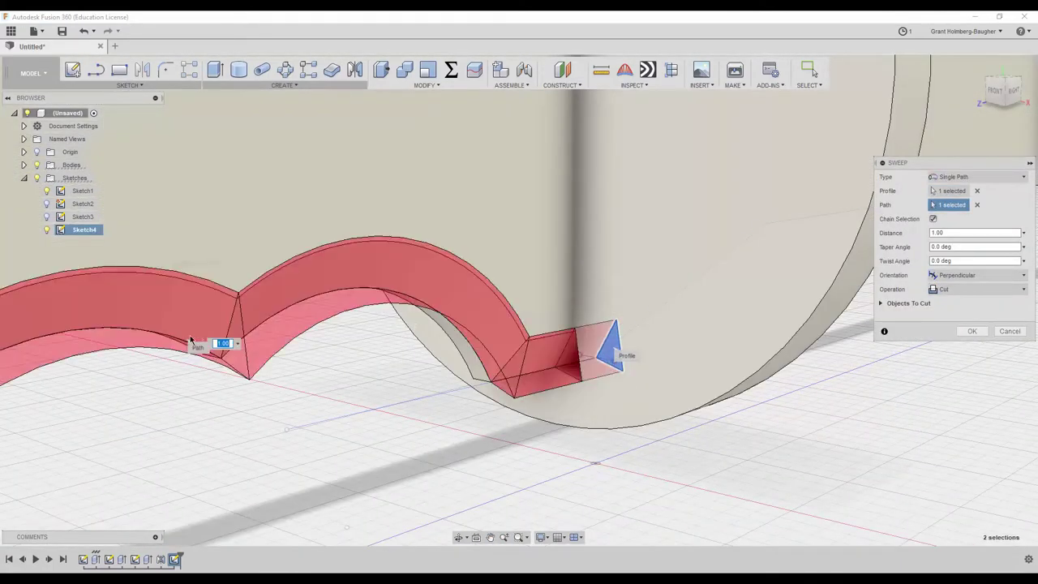
left_click(325, 413)
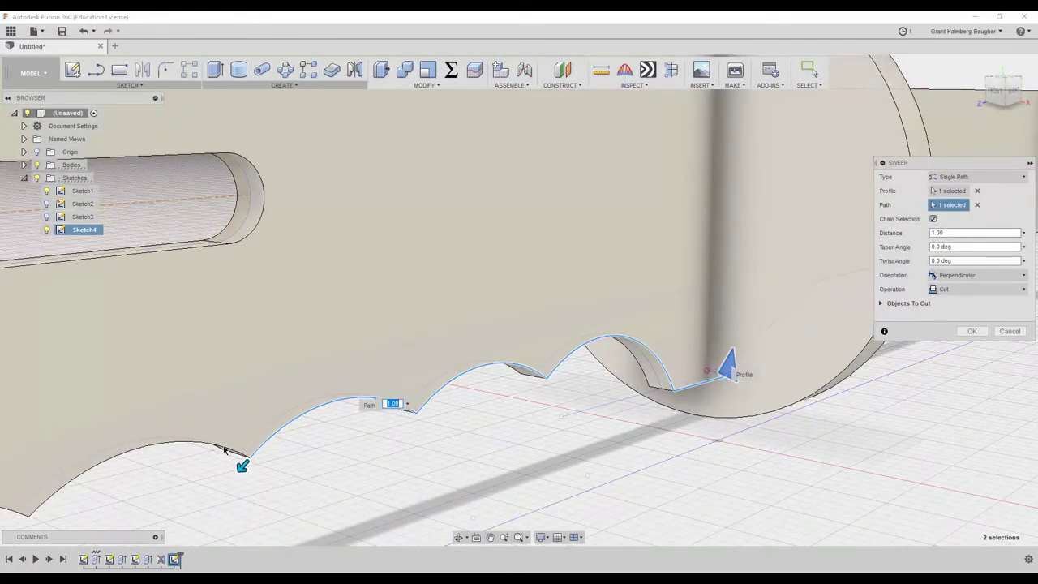
scroll(579, 389, "down", 3)
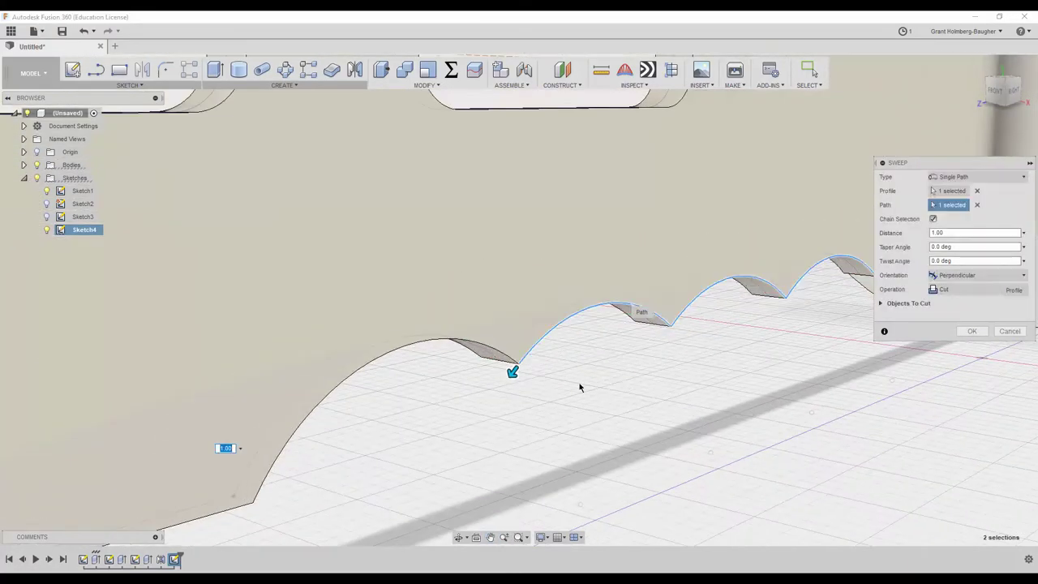
scroll(428, 379, "down", 3)
scroll(378, 419, "down", 5)
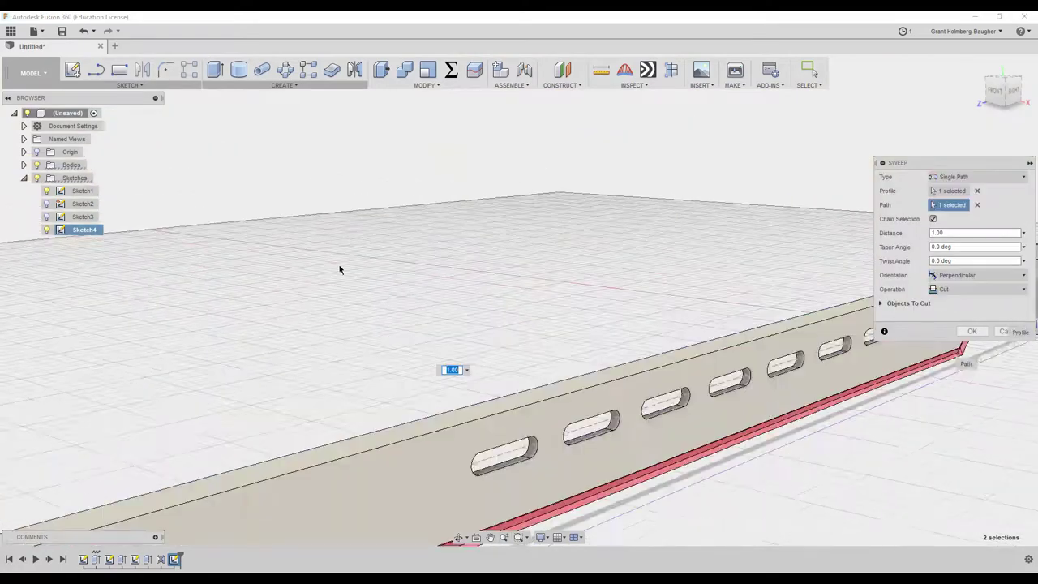
scroll(389, 259, "up", 10)
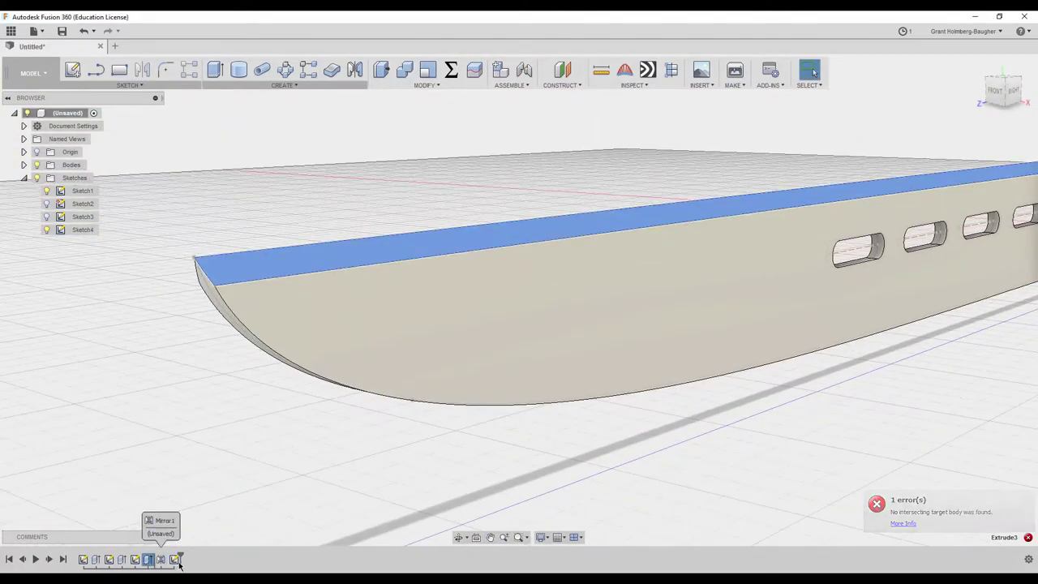
Delete the failed Extrude3 feature from the timeline
right_click(150, 561)
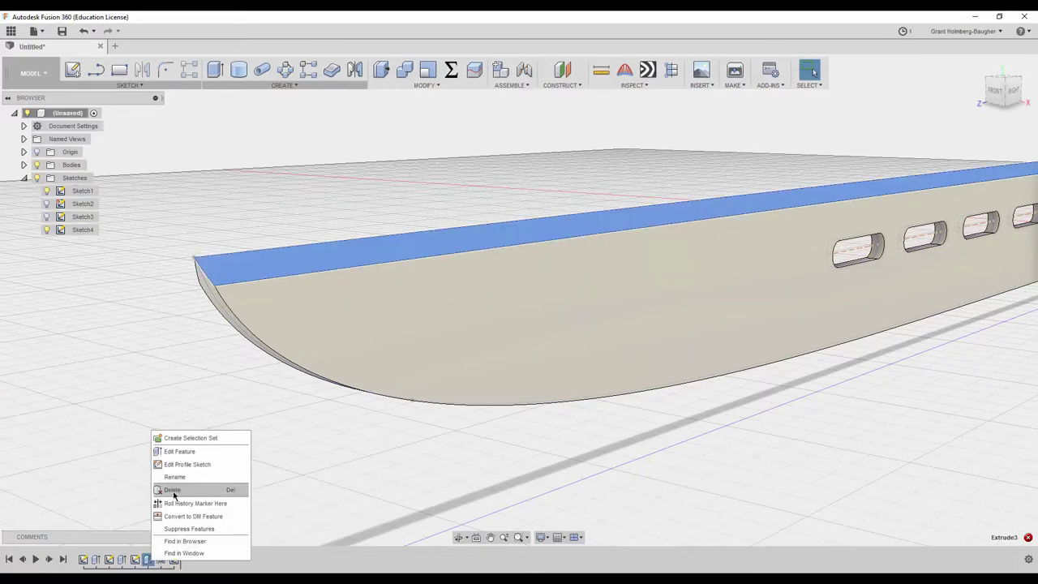
left_click(172, 491)
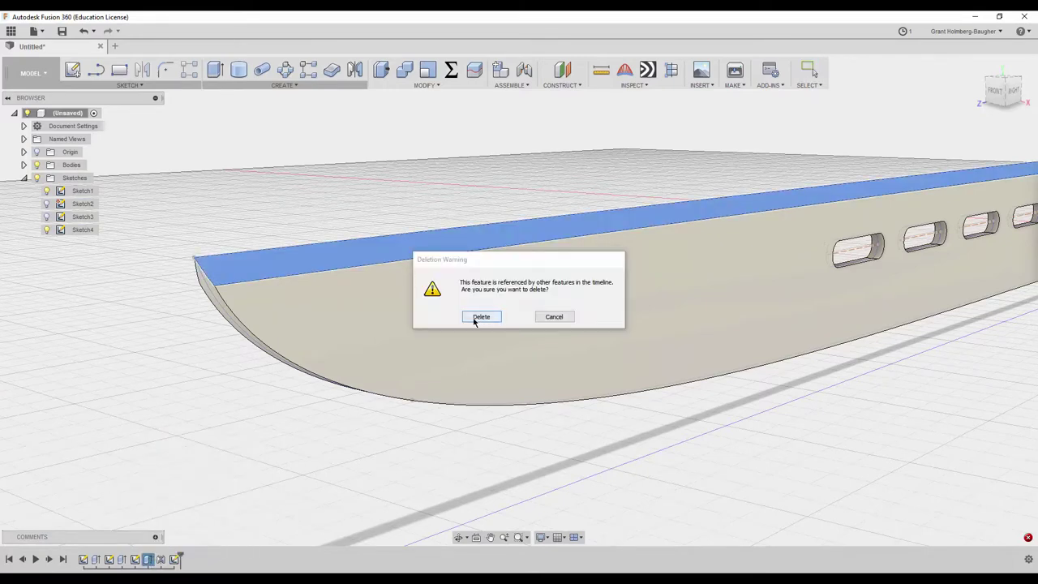
left_click(477, 318)
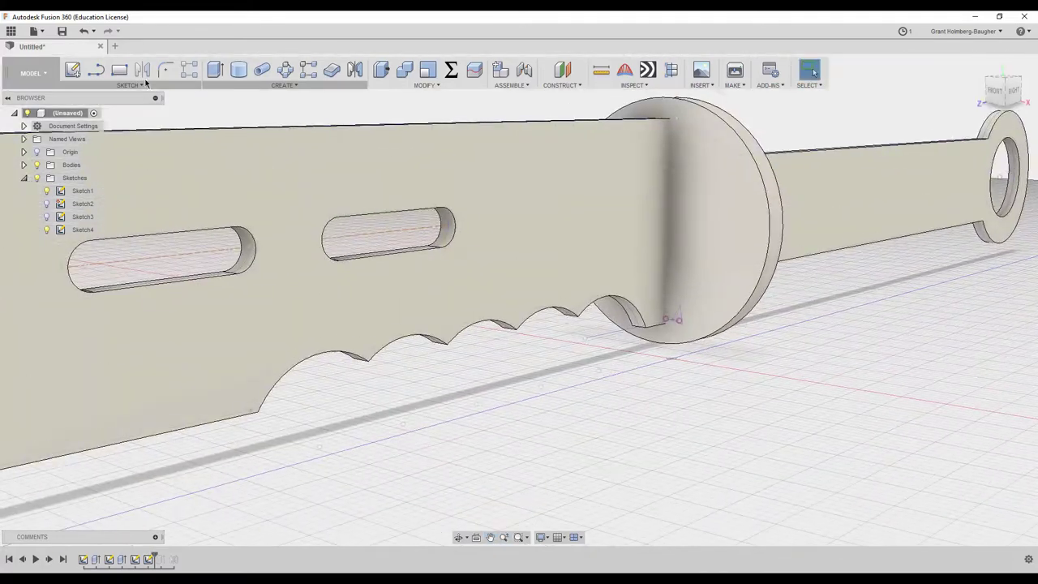
Sweep-cut the triangle profile along the chained scalloped edge arcs
left_click(279, 85)
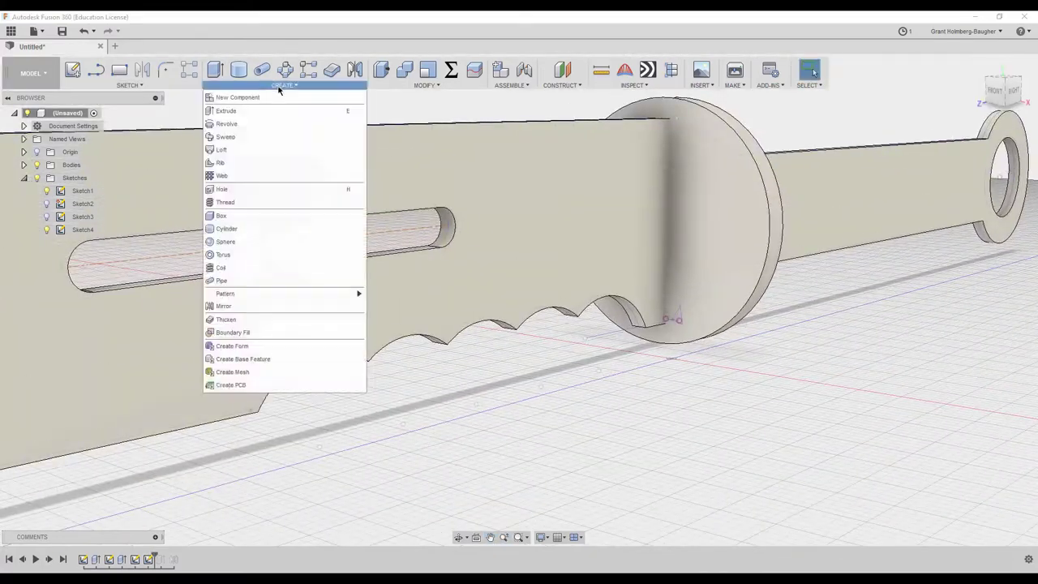
left_click(225, 136)
left_click(37, 164)
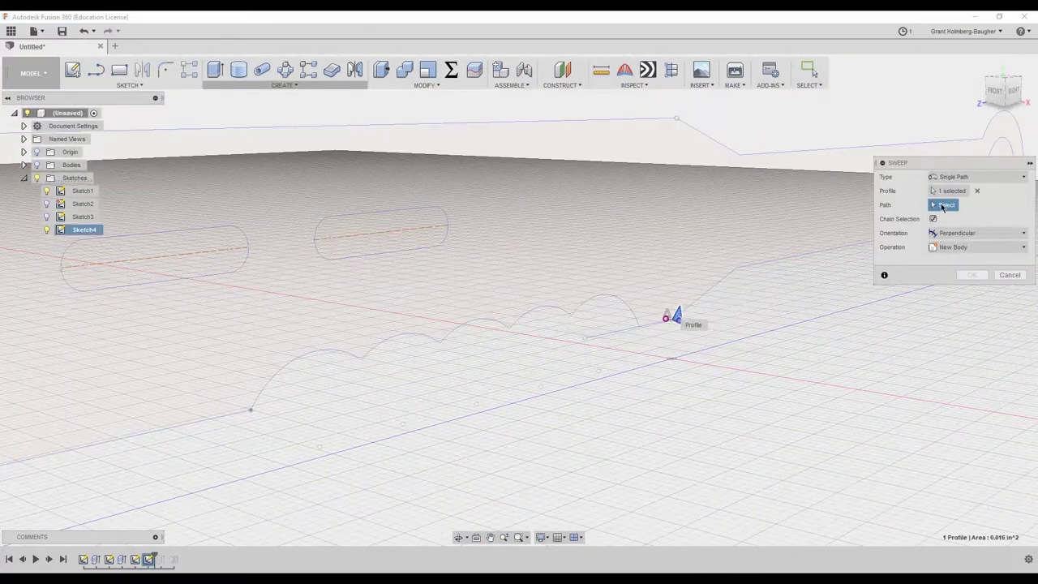
left_click(663, 331)
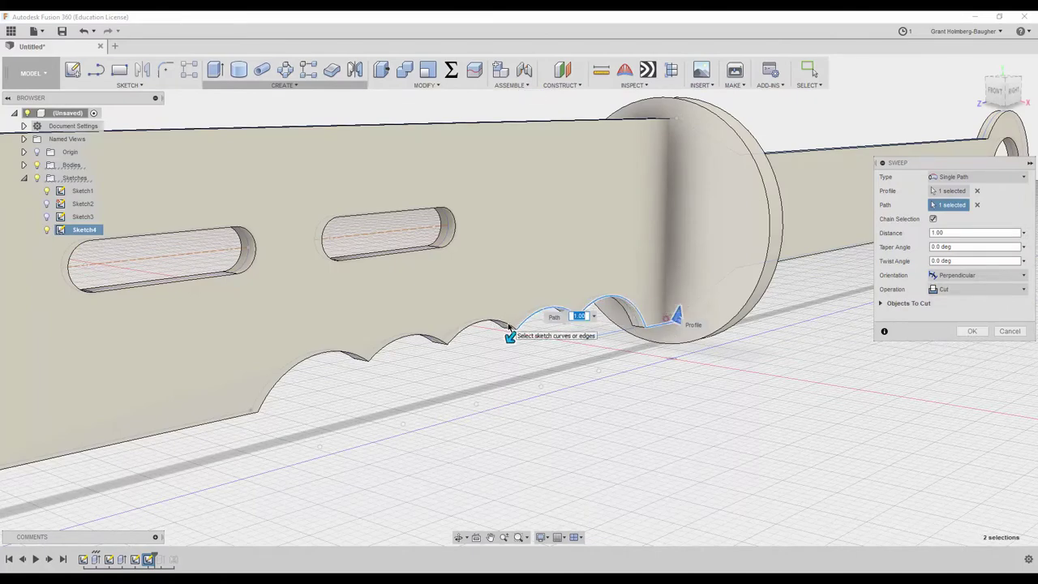
left_click(436, 340)
left_click(359, 347)
left_click(356, 357)
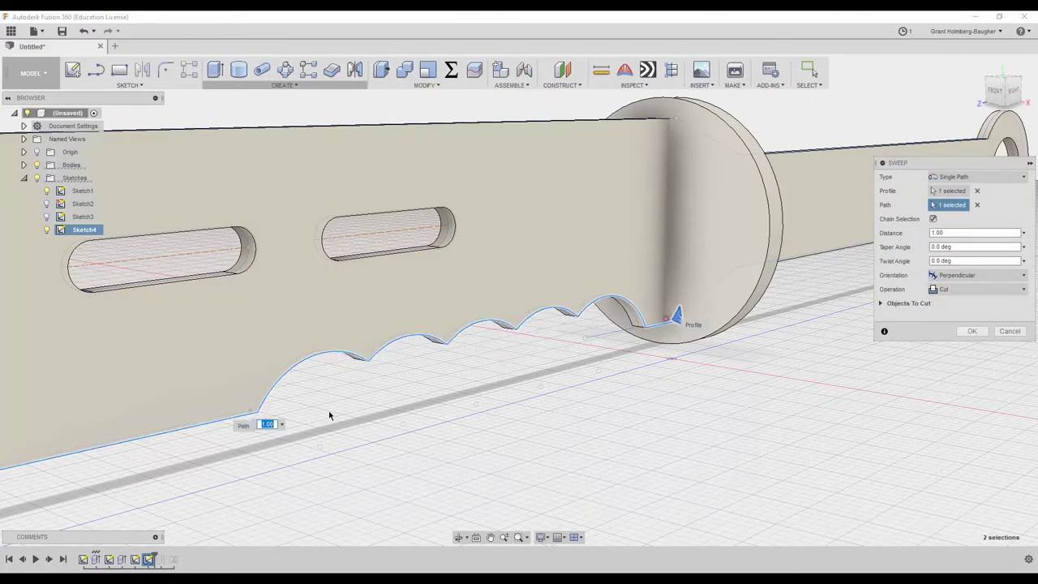
scroll(329, 410, "down", 5)
middle_click_drag(328, 410, 505, 190, "shift")
right_click(533, 165)
left_click(569, 163)
Repeat the sweep cut with the triangle along the remaining scallop arcs
right_click(463, 213)
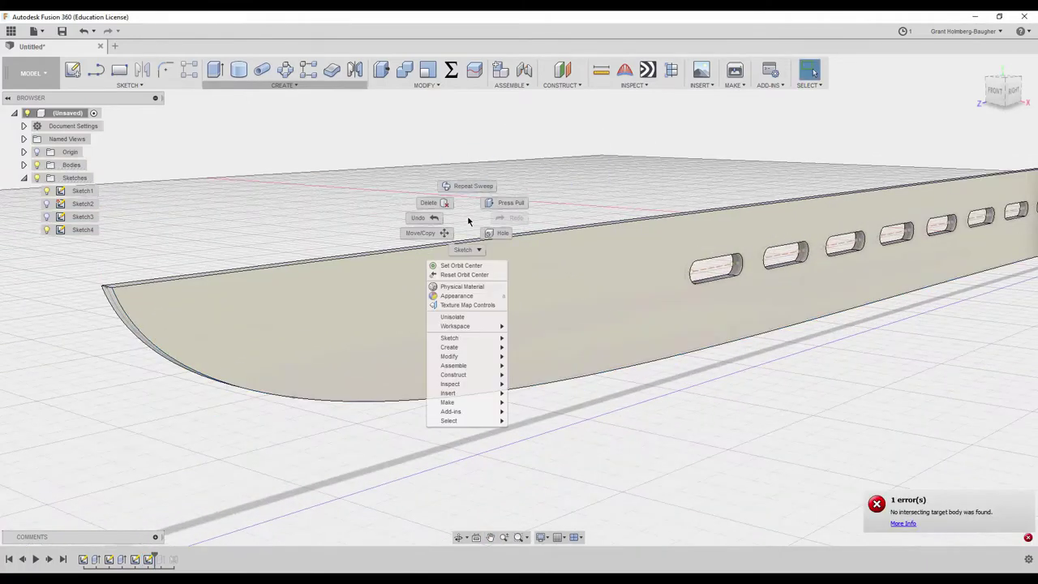
left_click(463, 184)
middle_click_drag(875, 301, 567, 221, "shift")
scroll(568, 222, "up", 5)
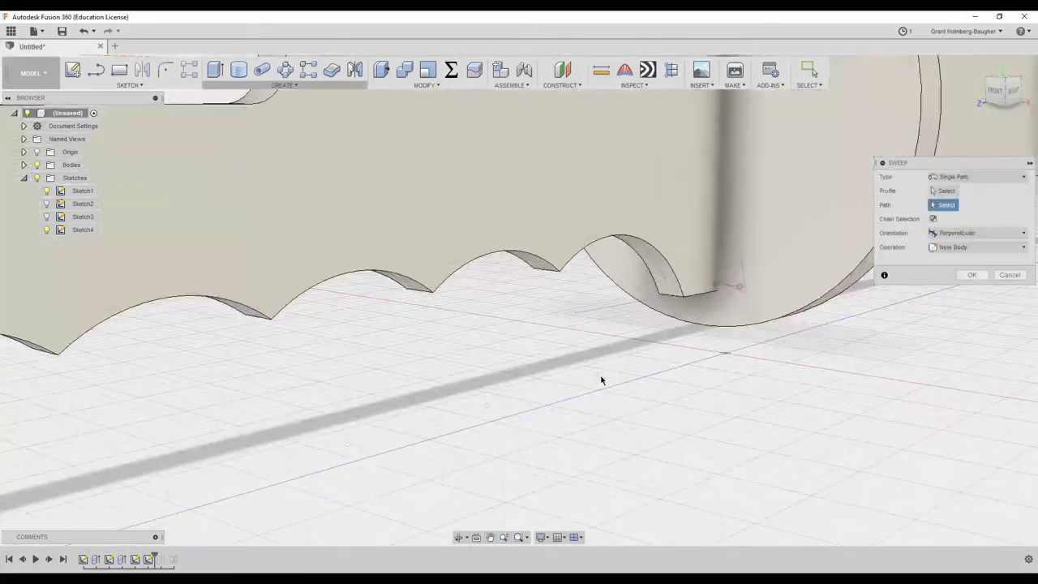
left_click(36, 165)
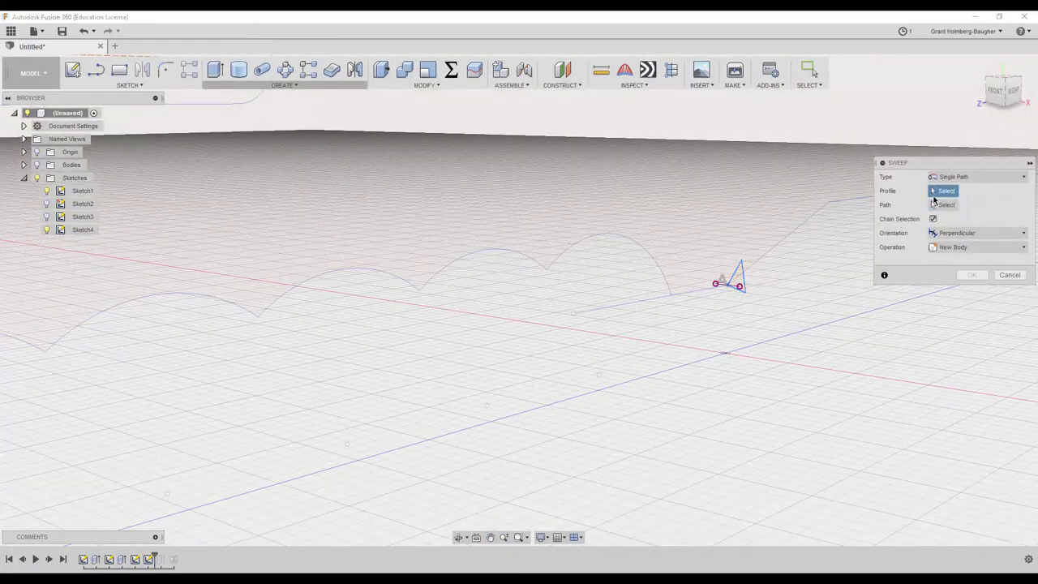
left_click(37, 164)
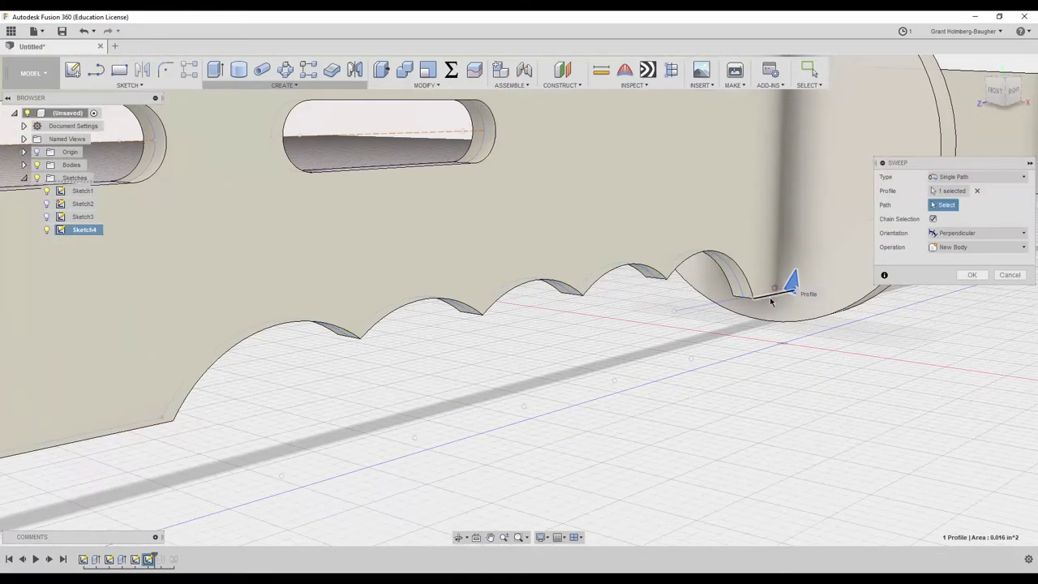
left_click(746, 295)
left_click(565, 285)
left_click(418, 298)
left_click(268, 325)
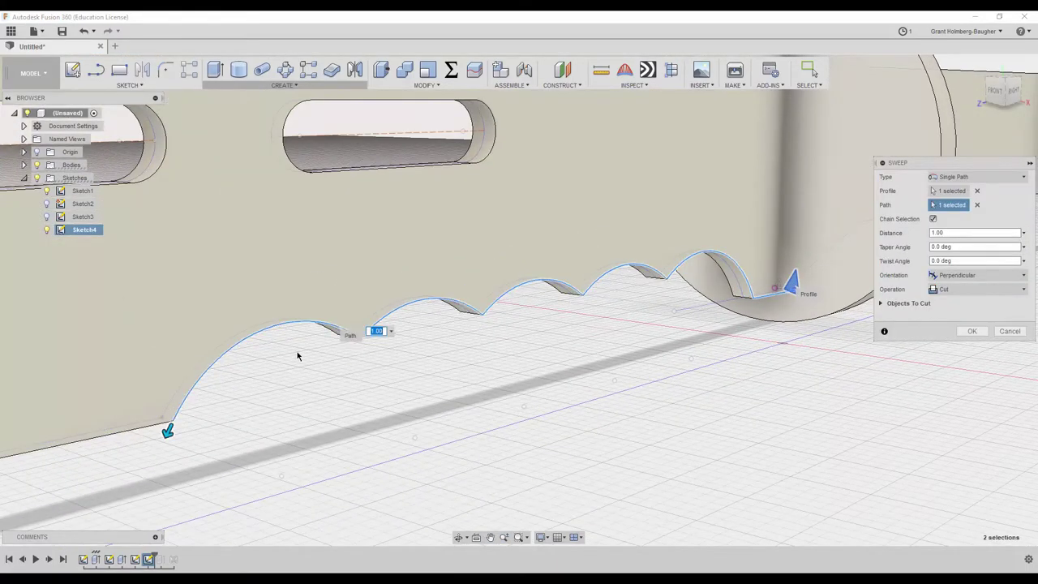
left_click(972, 331)
scroll(600, 365, "down", 5)
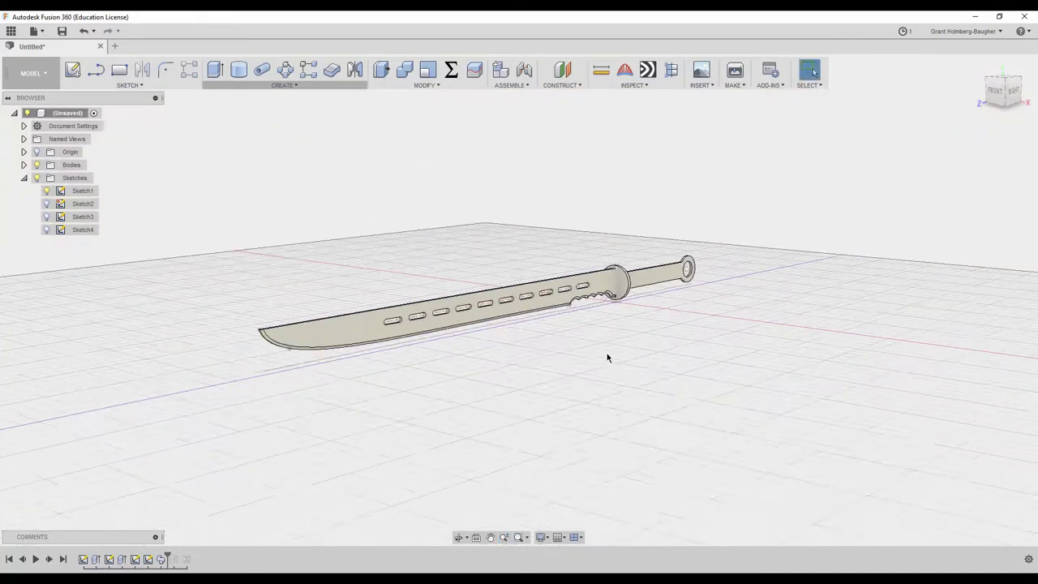
scroll(833, 327, "up", 5)
Edit the sweep so its cut affects only Body1
double_click(147, 559)
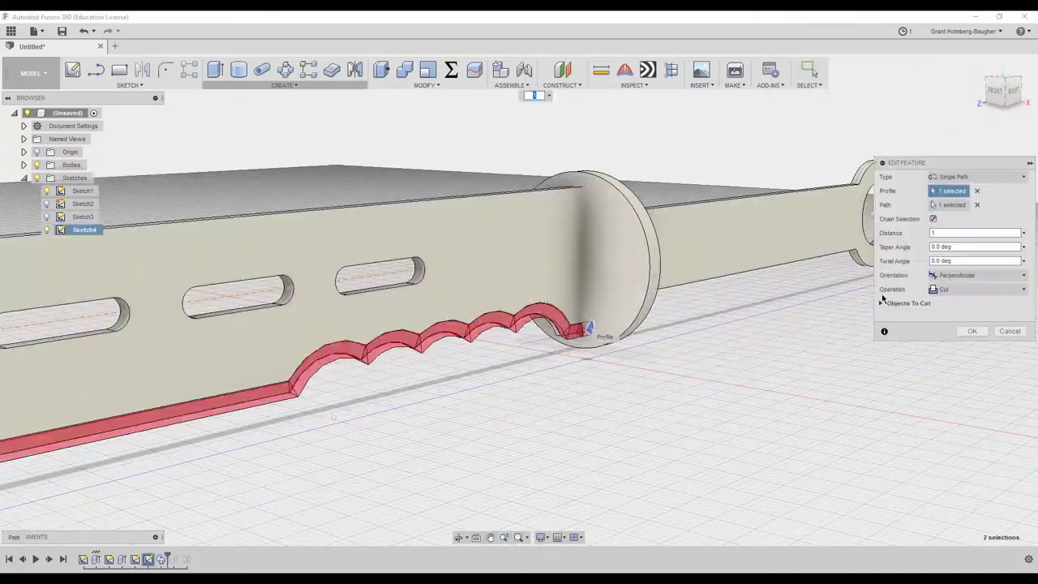
left_click(885, 320)
left_click(885, 330)
left_click(972, 361)
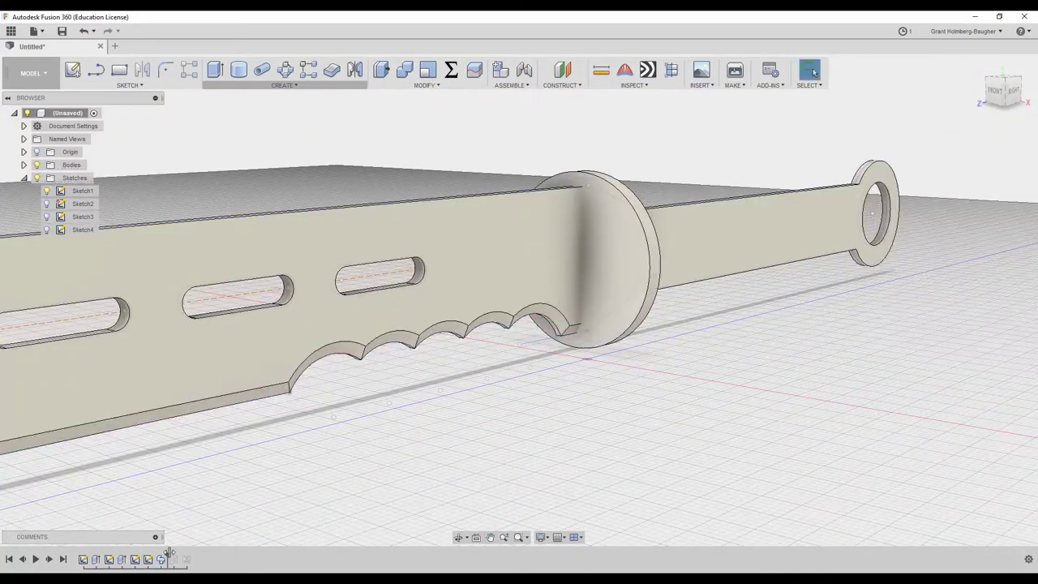
double_click(173, 559)
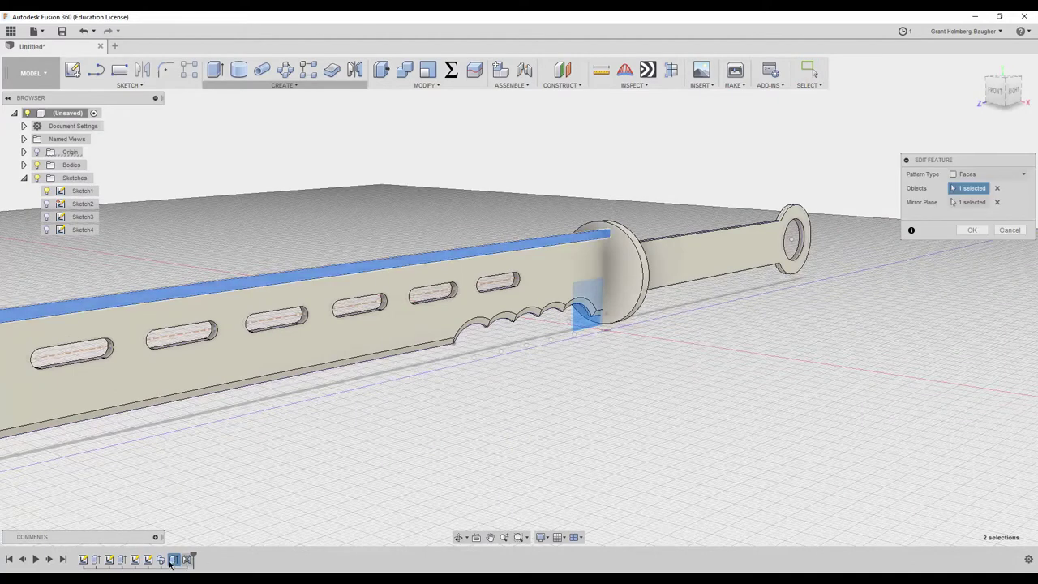
Confirm the Mirror feature with the serrated faces included, then inspect the sword from the handle side
left_click(972, 230)
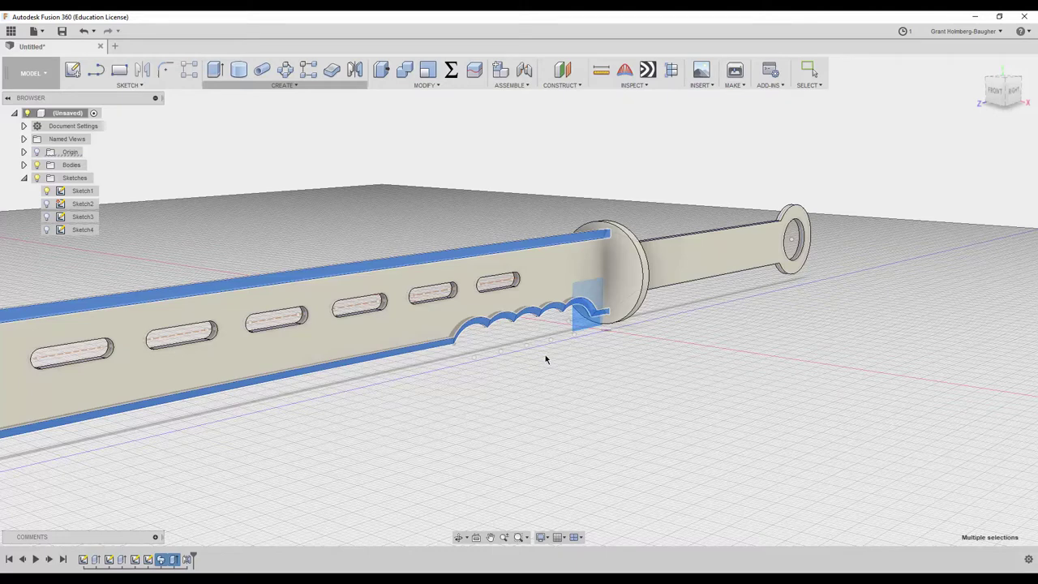
left_click(356, 154)
mouse_move(356, 155)
middle_mouse_down("shift")
mouse_move(693, 137)
mouse_move(675, 51)
mouse_move(608, 148)
mouse_move(561, 155)
mouse_move(567, 183)
mouse_move(616, 162)
mouse_move(426, 173)
mouse_move(444, 162)
mouse_move(364, 158)
middle_mouse_up("shift")
scroll(566, 183, "down", 5)
scroll(426, 174, "up", 5)
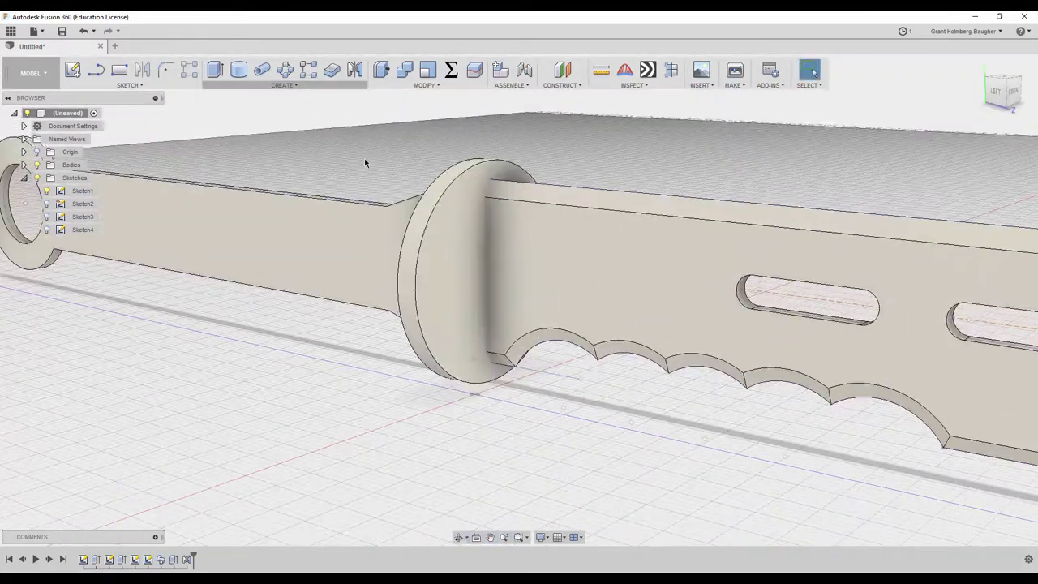
Split the guard body using the blade as the splitting tool
left_click(474, 72)
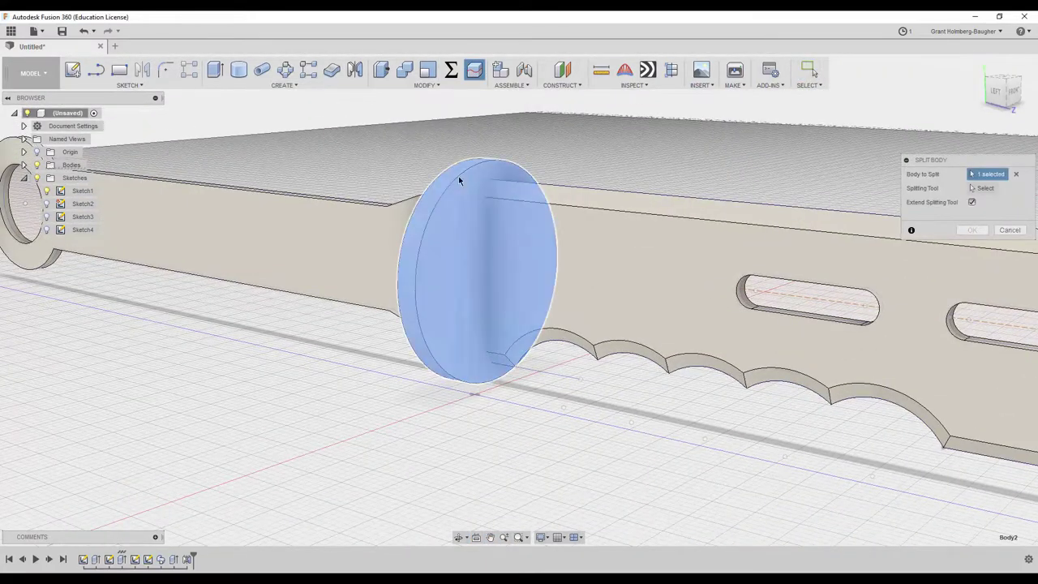
left_click(458, 176)
left_click(793, 322)
left_click(971, 230)
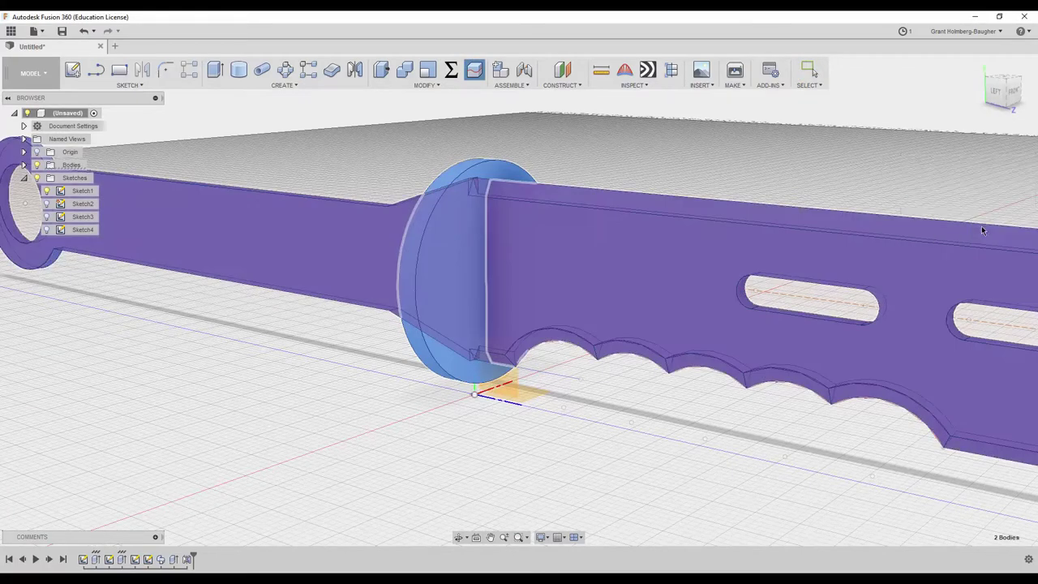
Delete the leftover Body2 from the Bodies list
left_click(24, 165)
left_click(46, 190)
left_click(47, 190)
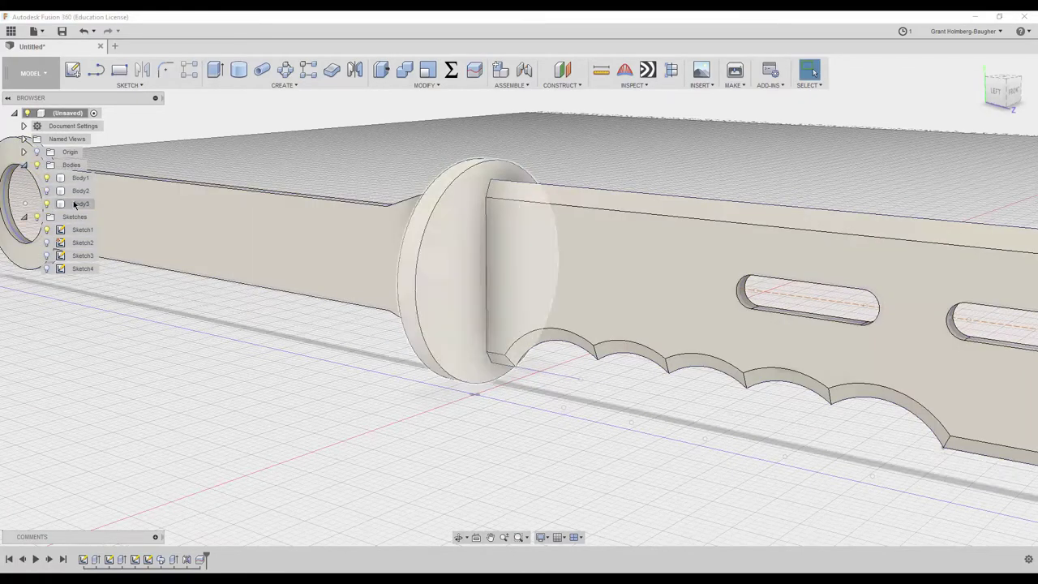
right_click(73, 191)
left_click(113, 357)
scroll(291, 315, "down", 5)
mouse_move(291, 315)
middle_mouse_down("shift")
mouse_move(393, 214)
mouse_move(522, 146)
mouse_move(454, 187)
middle_mouse_up("shift")
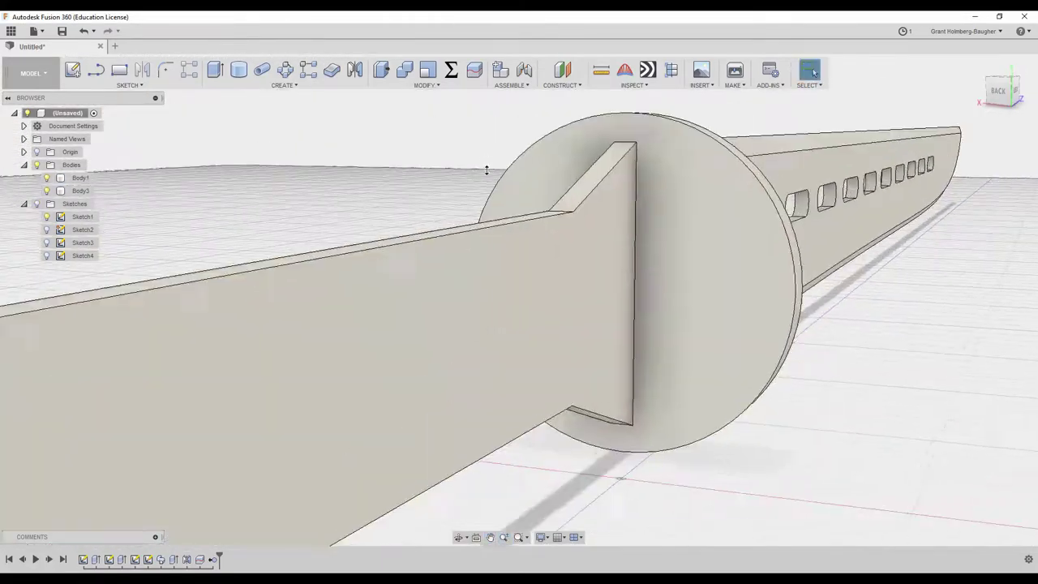
left_click(129, 85)
Start a sketch on the guard face and offset the guard outline inward by 0.324 in
left_click(92, 97)
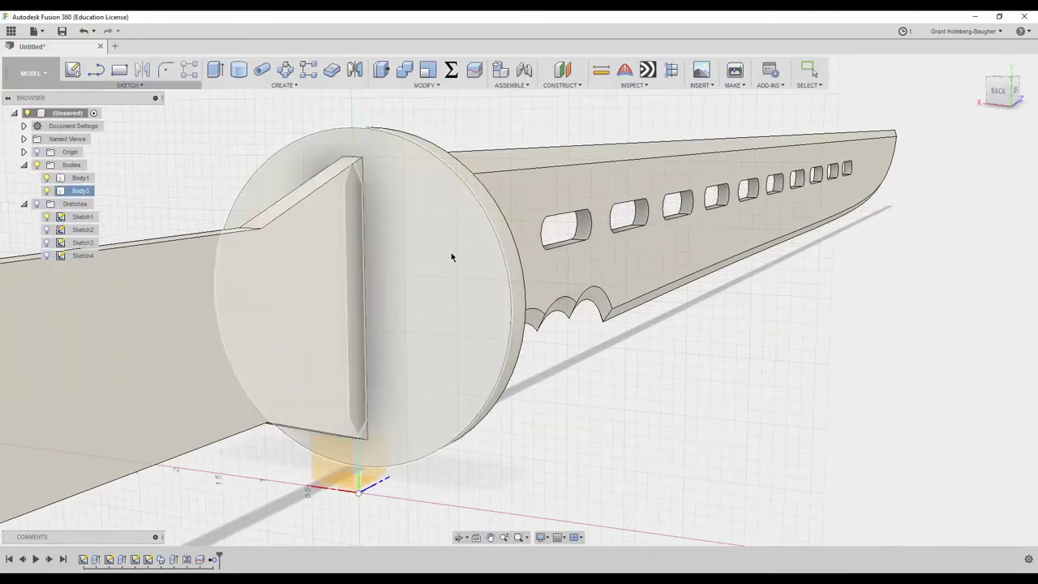
left_click(450, 252)
mouse_move(519, 338)
middle_mouse_down("shift")
mouse_move(288, 201)
mouse_move(372, 217)
middle_mouse_up("shift")
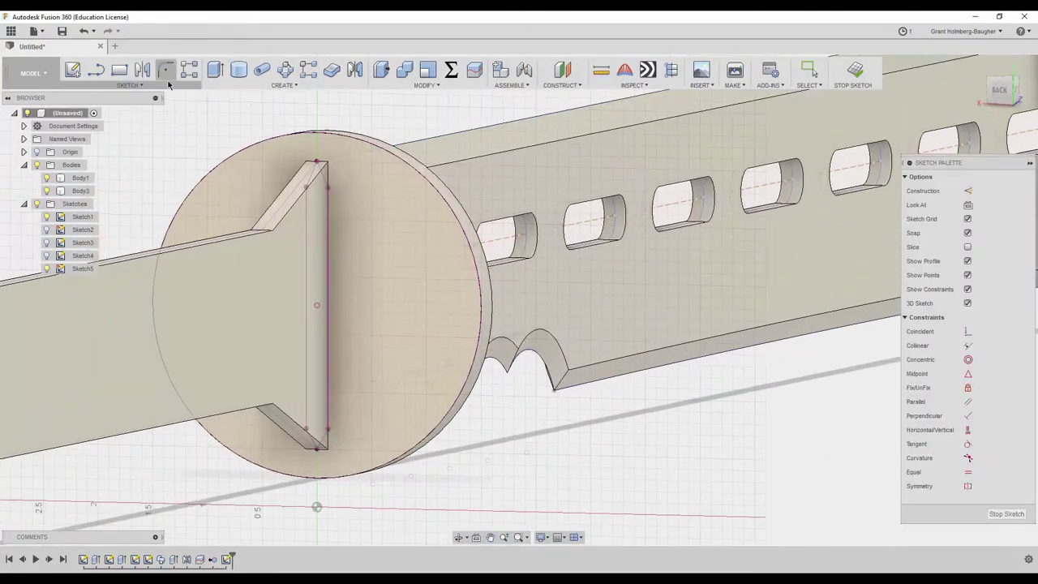
left_click(129, 85)
left_click(106, 325)
left_click(390, 145)
mouse_move(390, 144)
left_mouse_down()
mouse_move(329, 189)
mouse_move(375, 178)
mouse_move(367, 158)
left_mouse_up()
left_click(323, 177)
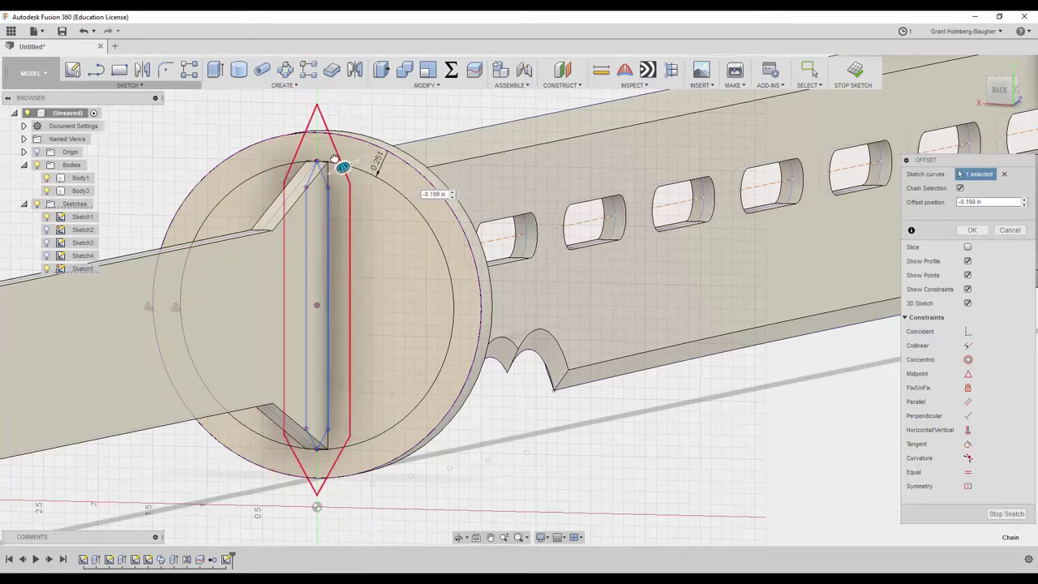
key("Return")
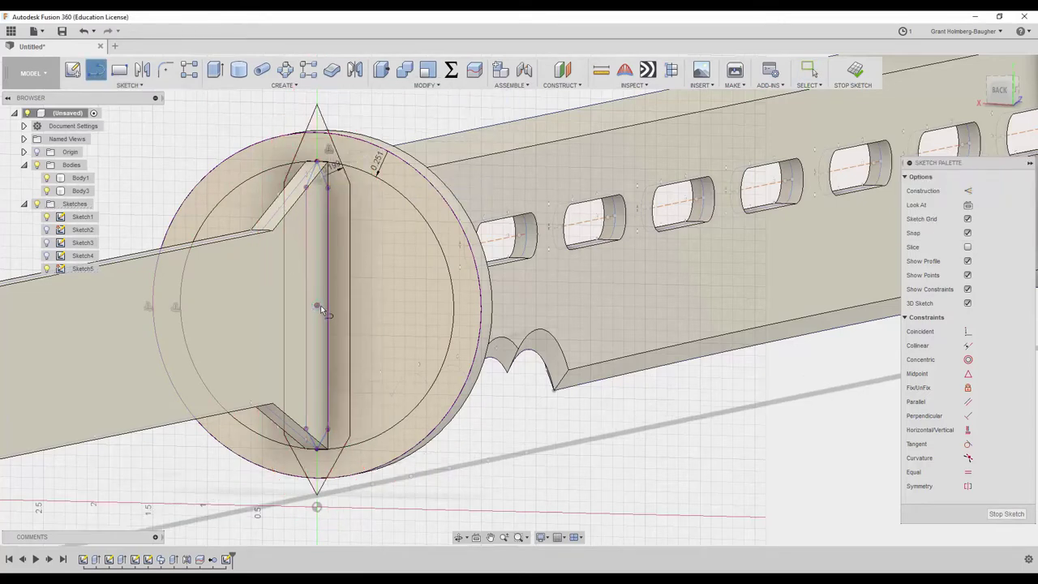
Draw a 30° line from the guard centre, offset it 0.12 in, and mirror it
left_click(317, 307)
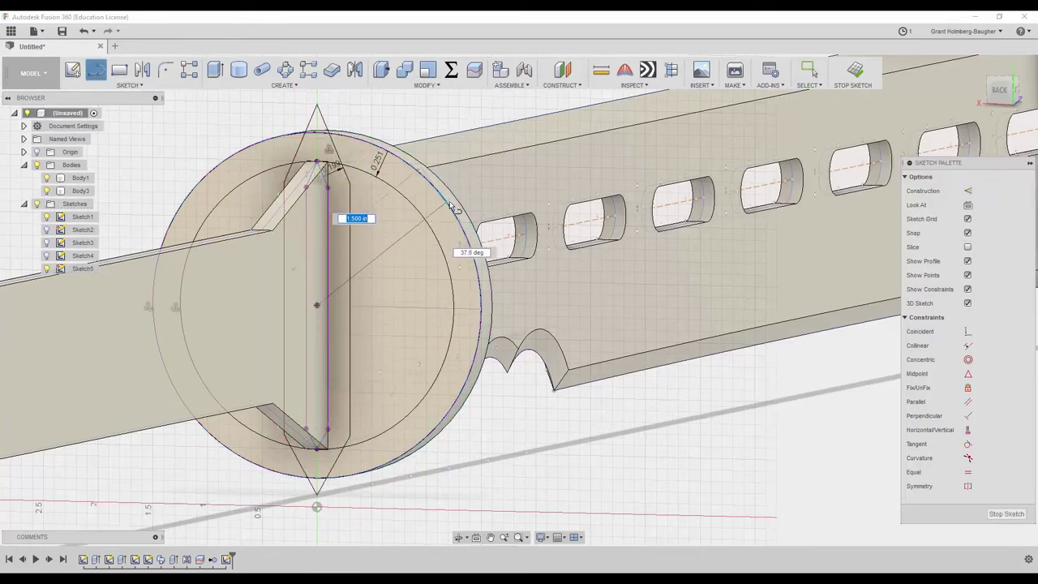
left_click(496, 200)
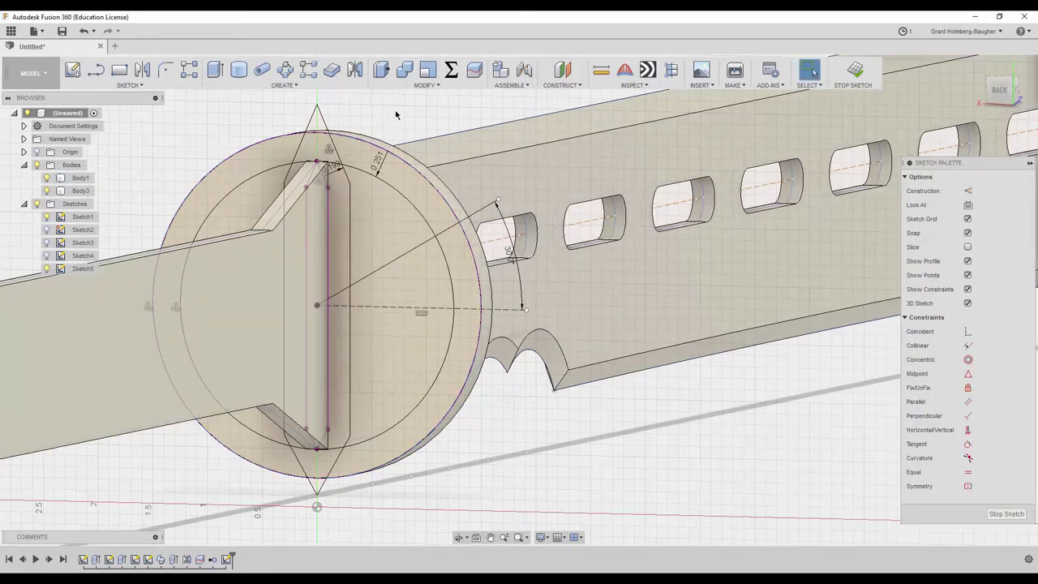
right_click(395, 111)
left_click(129, 85)
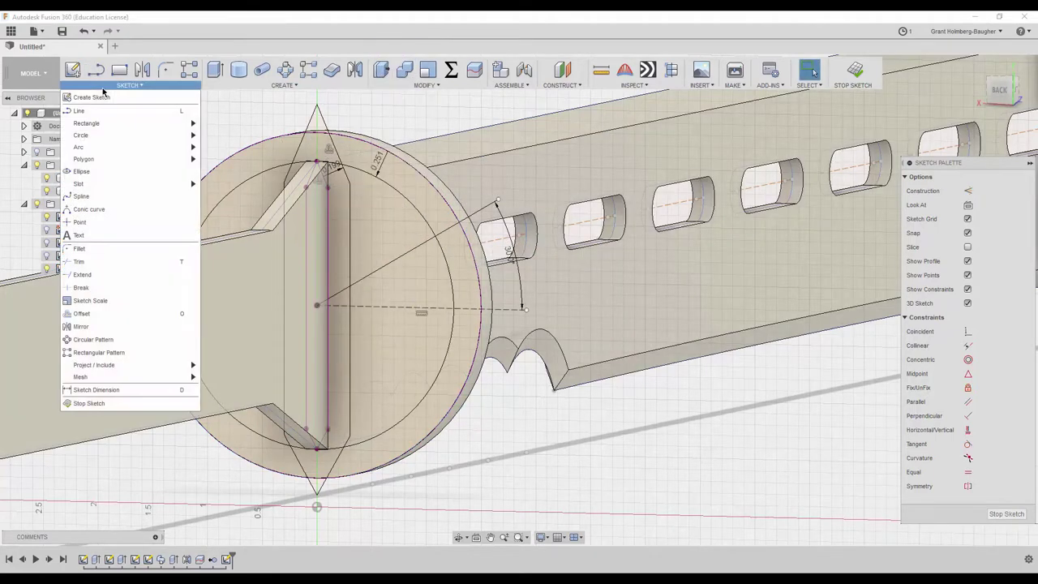
left_click(97, 313)
left_click(404, 257)
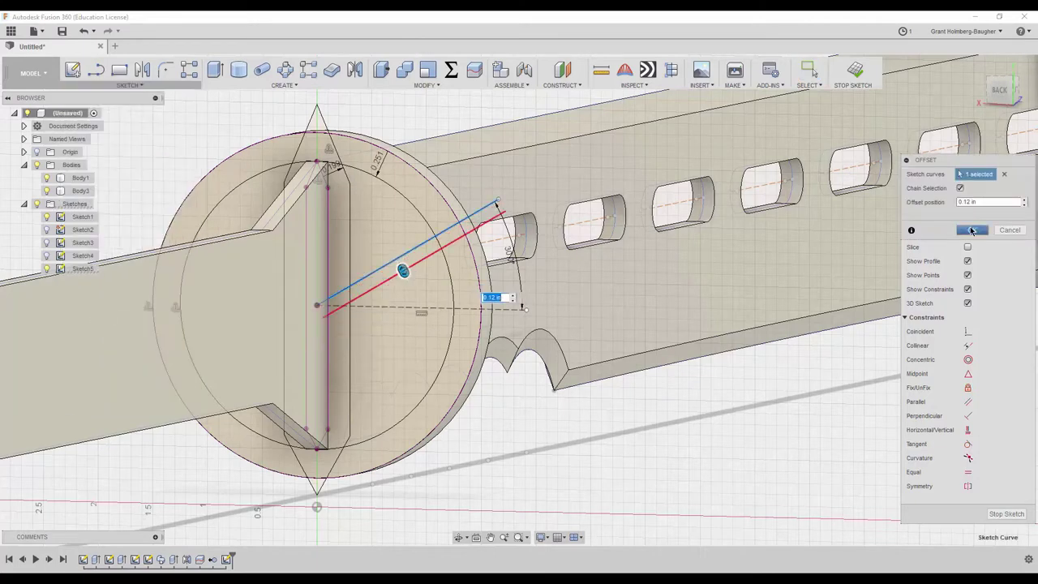
left_click(972, 231)
left_click(142, 70)
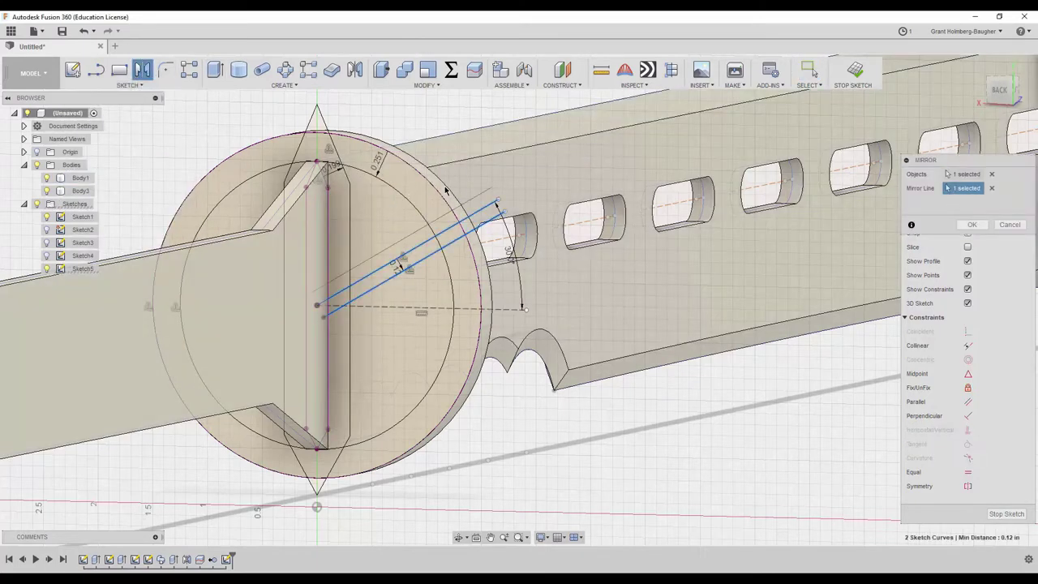
key("Return")
Circular-pattern the line pair around the guard centre with six copies
left_click(128, 85)
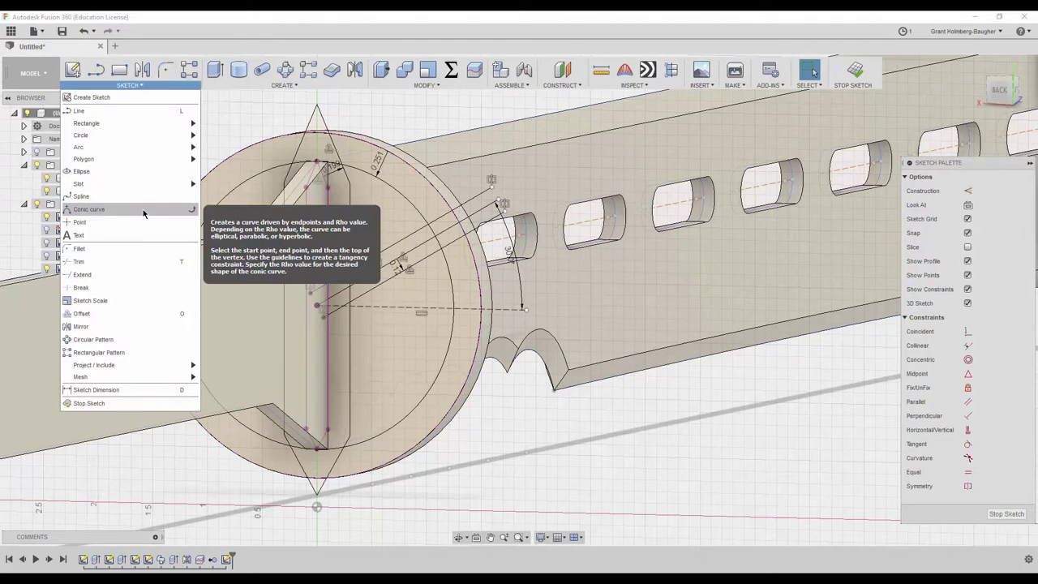
left_click(135, 337)
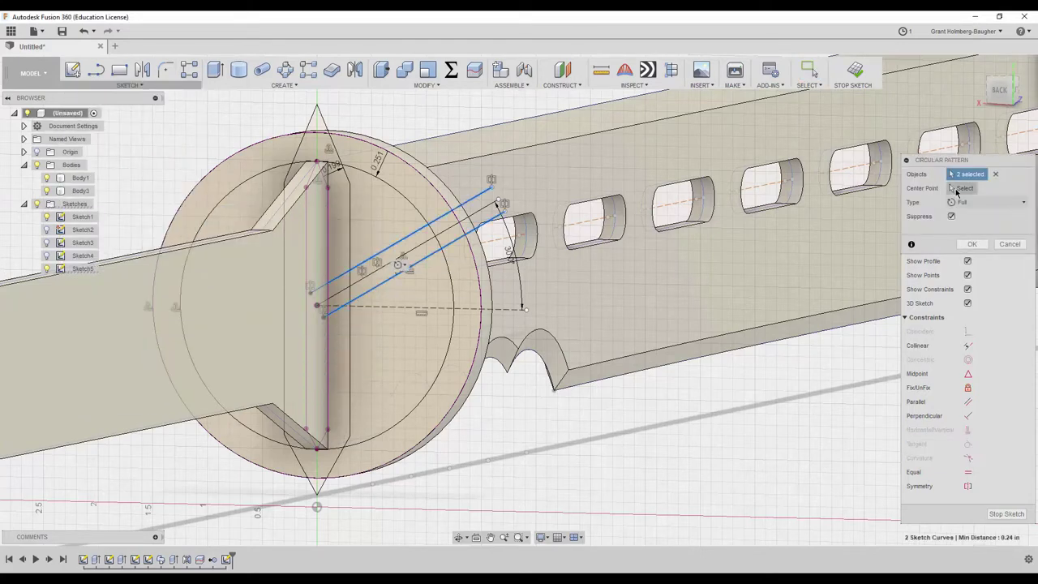
left_click(957, 189)
left_click(317, 305)
left_click(412, 330)
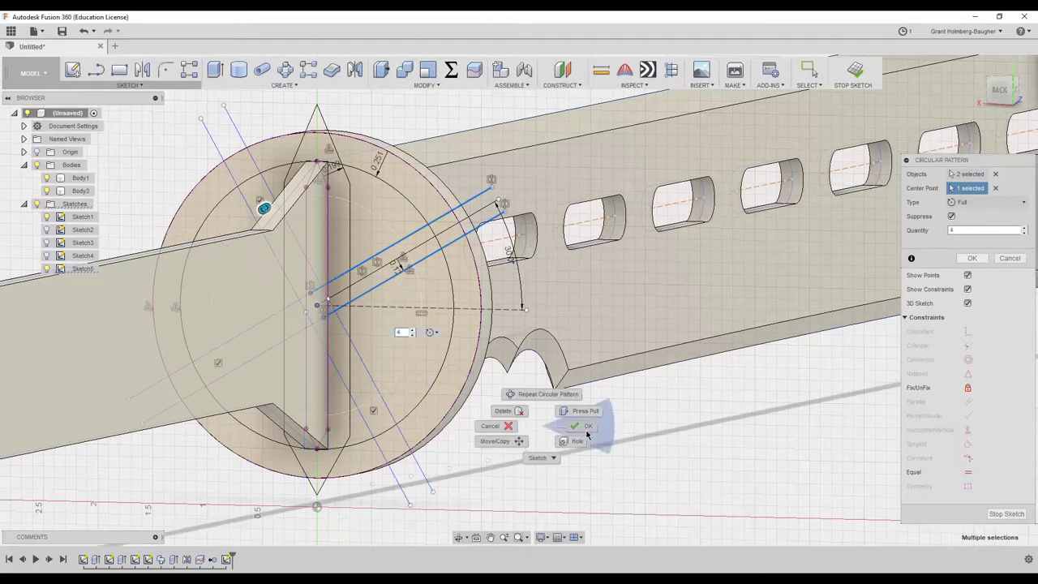
left_click(412, 330)
right_click(490, 385)
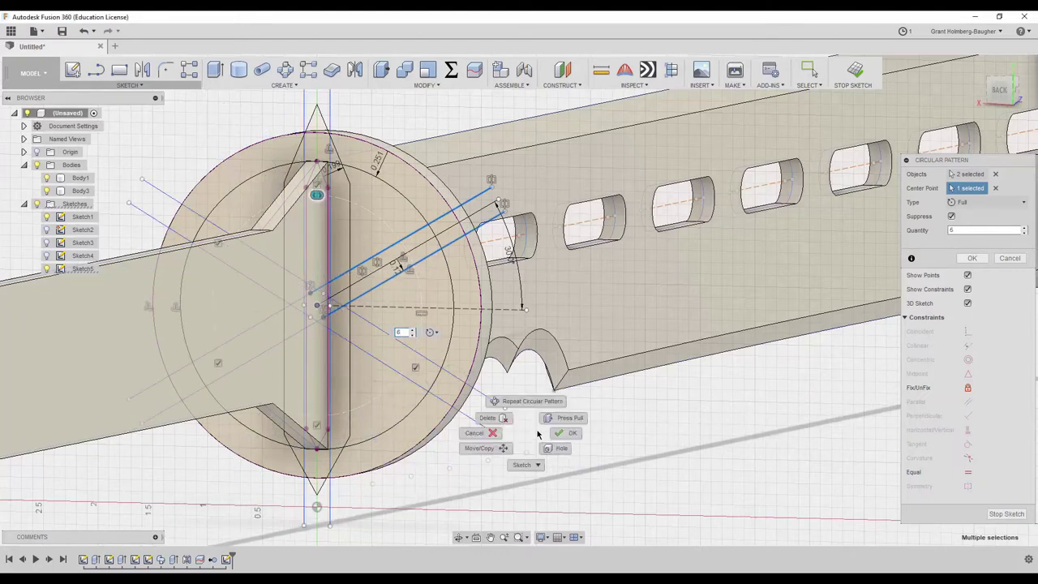
left_click(476, 337)
Extrude-cut all six wedge sectors of the guard by -0.632 in, leaving radiating spokes
key("e")
left_click(389, 227)
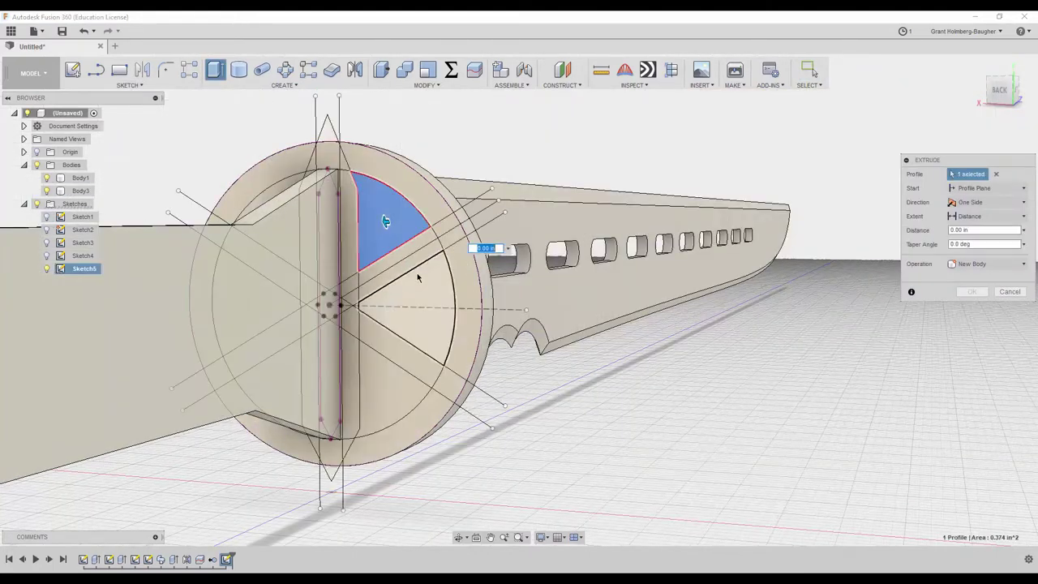
left_click(414, 300)
left_click(390, 389)
left_click(259, 227)
left_click(247, 300)
left_click(272, 377)
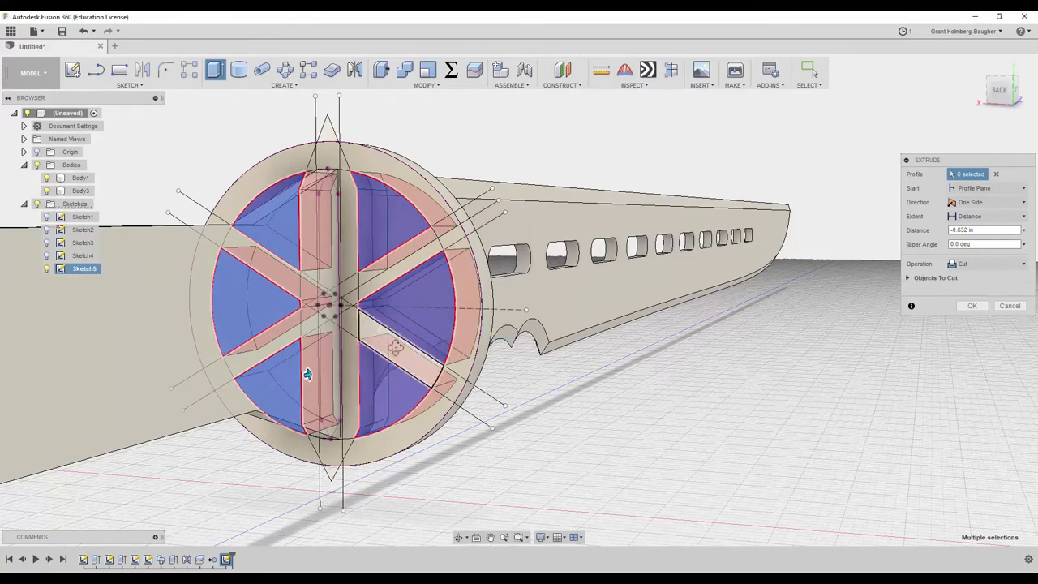
scroll(303, 371, "down", 5)
right_click(262, 236)
left_click(223, 284)
mouse_move(261, 236)
middle_mouse_down("shift")
mouse_move(367, 358)
mouse_move(672, 190)
middle_mouse_up("shift")
scroll(700, 240, "up", 3)
middle_click_drag(700, 240, 513, 268, "shift")
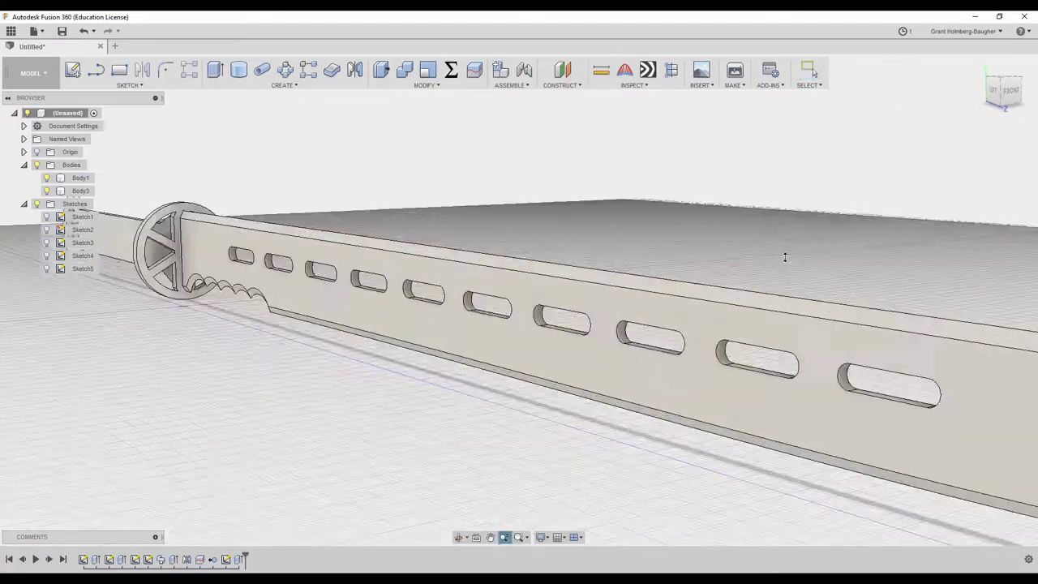
scroll(482, 284, "up", 3)
Fillet the visible blade slot edges with a 0.126 in radius
scroll(482, 284, "up", 3)
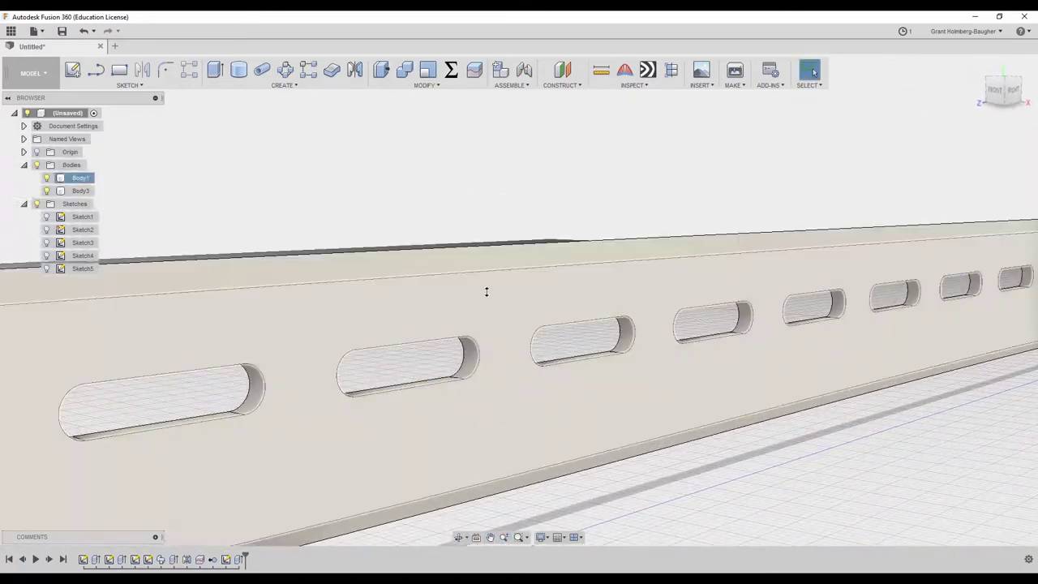
key("f")
left_click(387, 395)
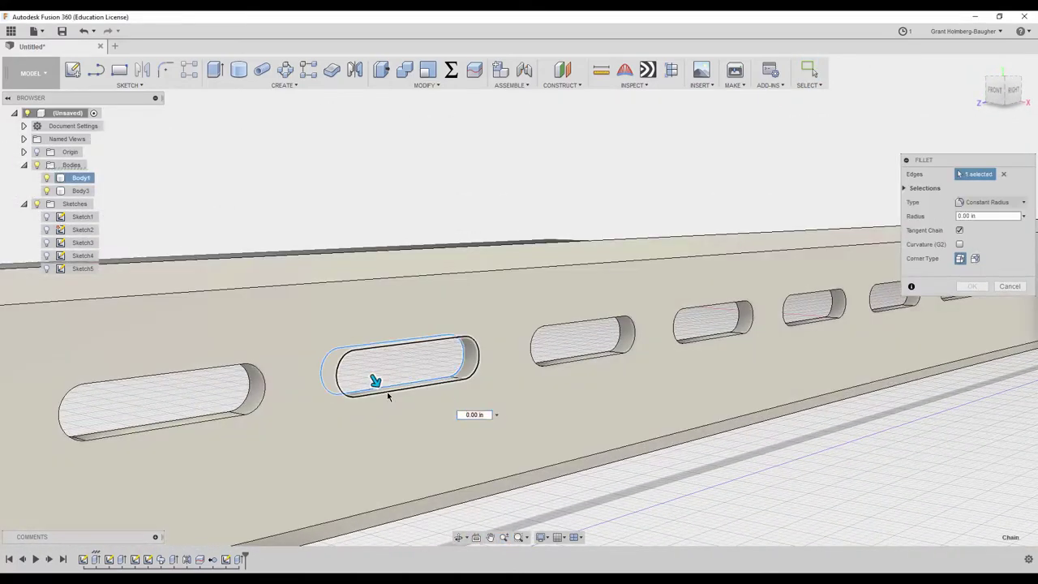
left_click(261, 407)
left_click_drag(242, 392, 234, 389)
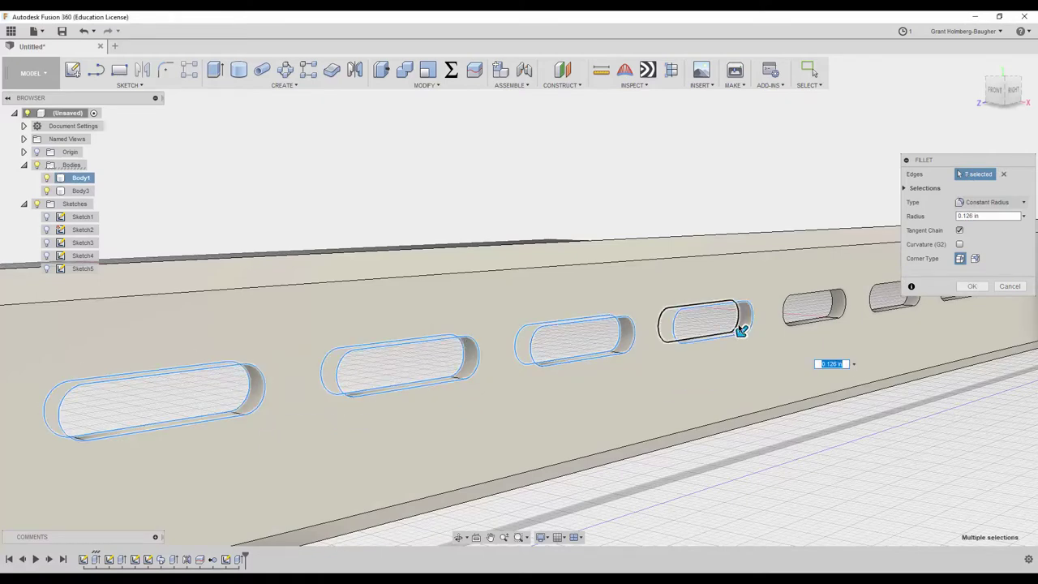
left_click(888, 314)
scroll(700, 365, "down", 3)
scroll(359, 308, "down", 3)
scroll(414, 285, "up", 1)
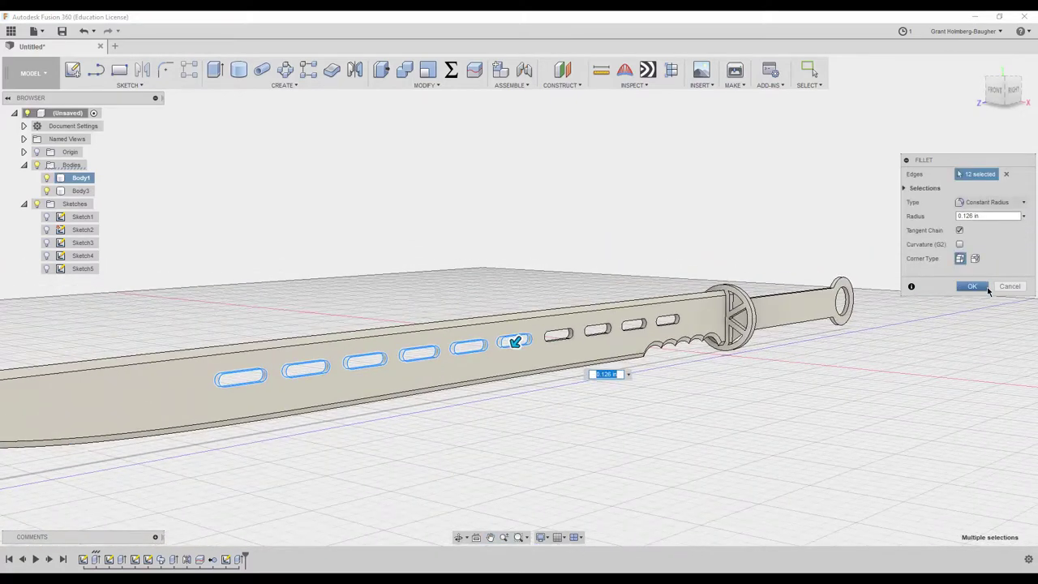
left_click(988, 290)
Edit the slot fillet to include the remaining slot edge
middle_click_drag(687, 257, 565, 249, "shift")
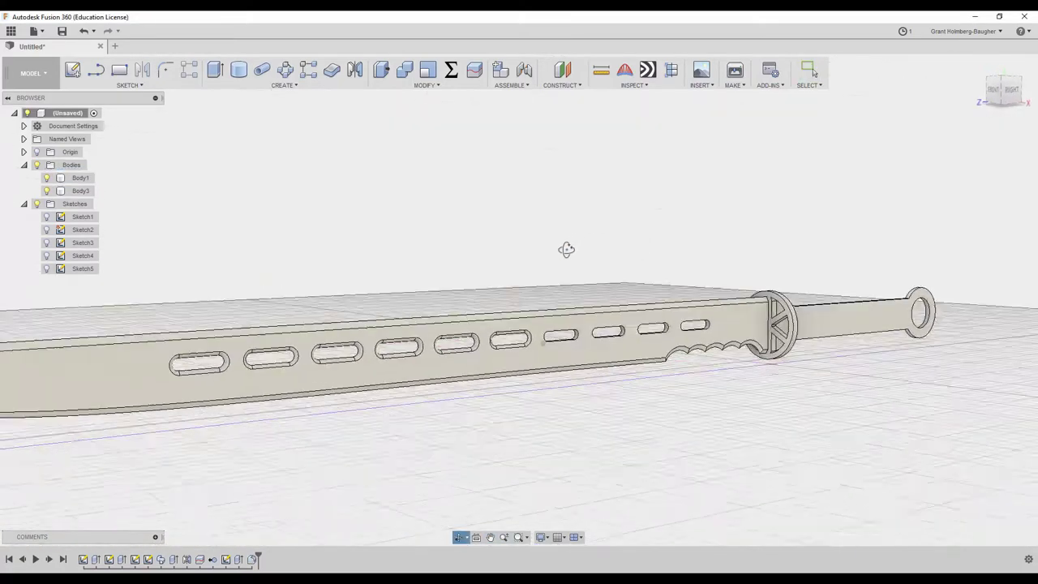
double_click(568, 339)
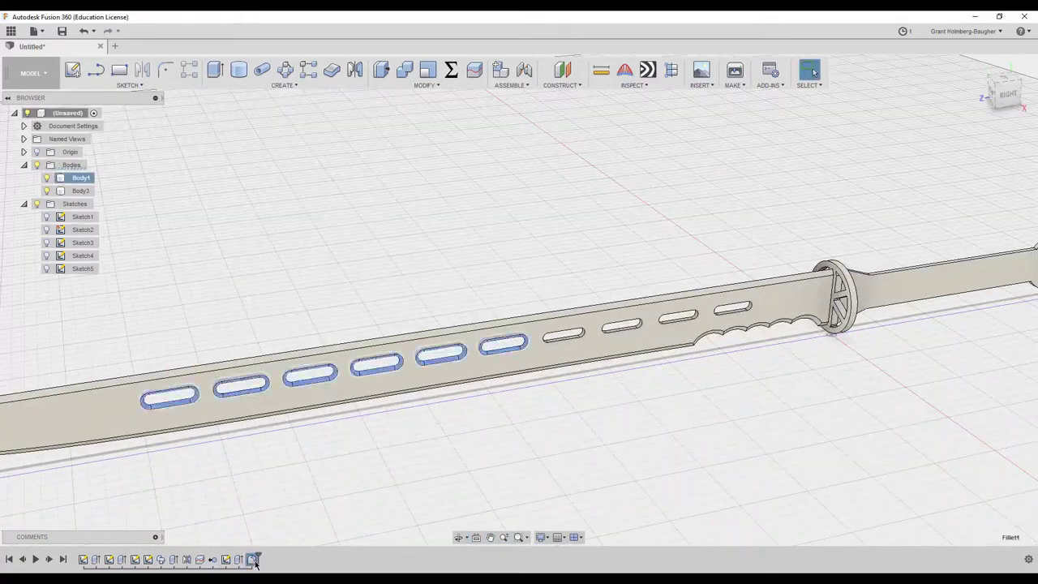
left_click(614, 332)
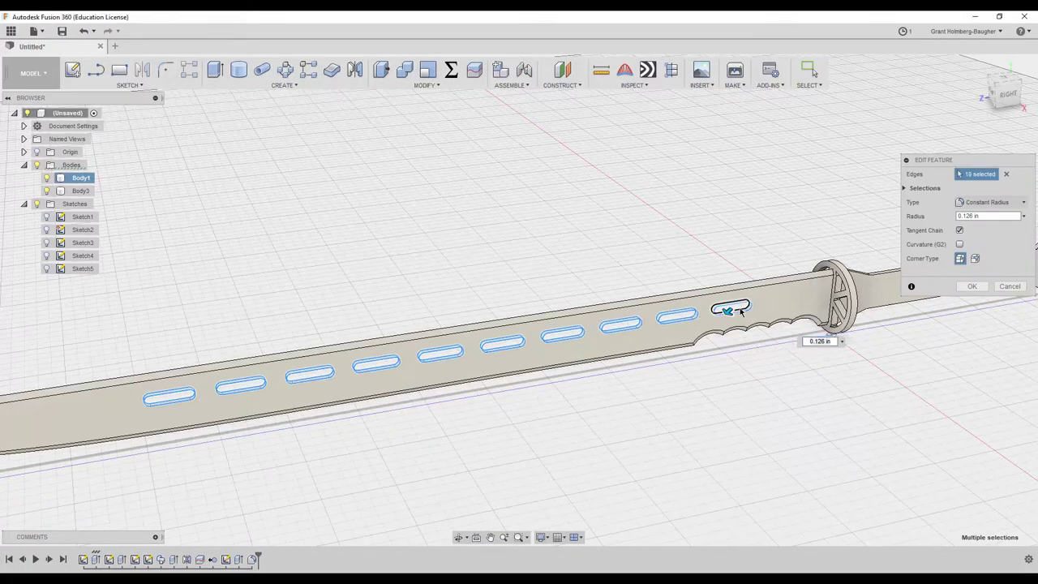
left_click(971, 286)
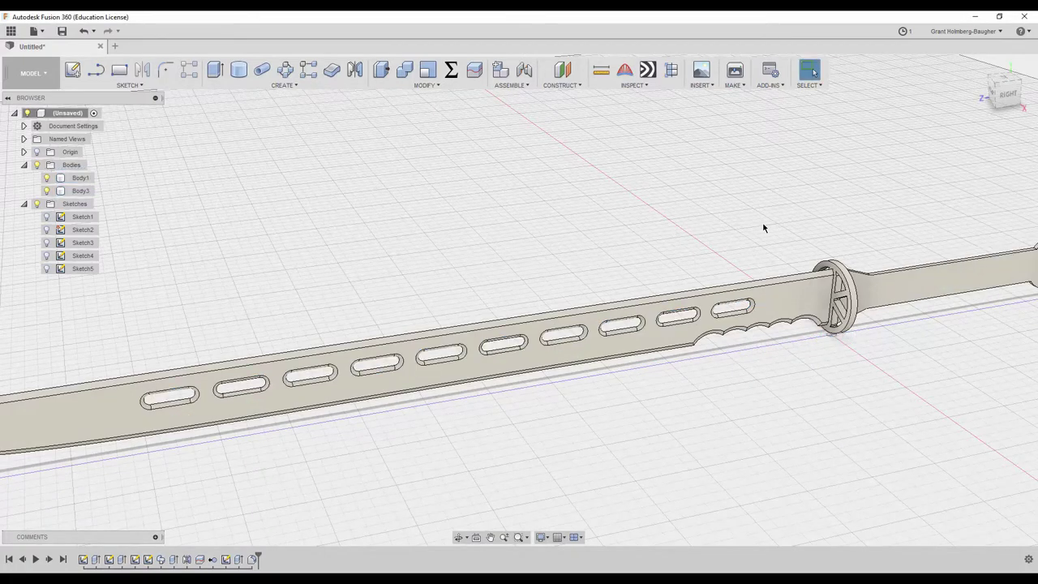
scroll(719, 218, "down", 3)
scroll(712, 247, "up", 5)
mouse_move(712, 247)
middle_mouse_down("shift")
mouse_move(635, 233)
mouse_move(462, 312)
mouse_move(485, 240)
middle_mouse_up("shift")
Fillet two inner edges of the guard openings, enlarging the radius to 0.822 in
key("f")
left_click(485, 239)
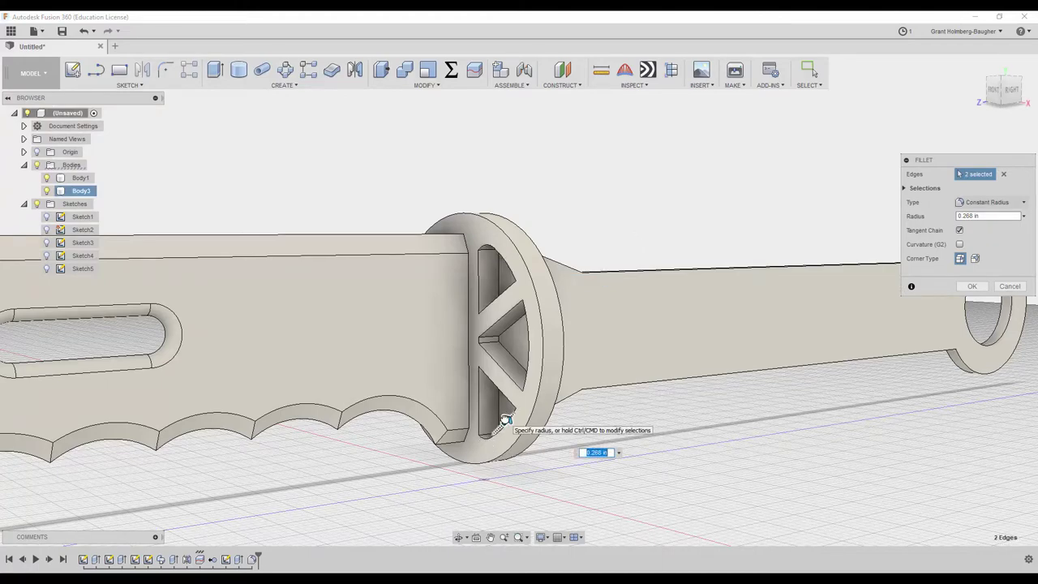
left_click_drag(504, 420, 528, 398)
mouse_move(527, 398)
middle_mouse_down("shift")
mouse_move(556, 331)
mouse_move(565, 338)
middle_mouse_up("shift")
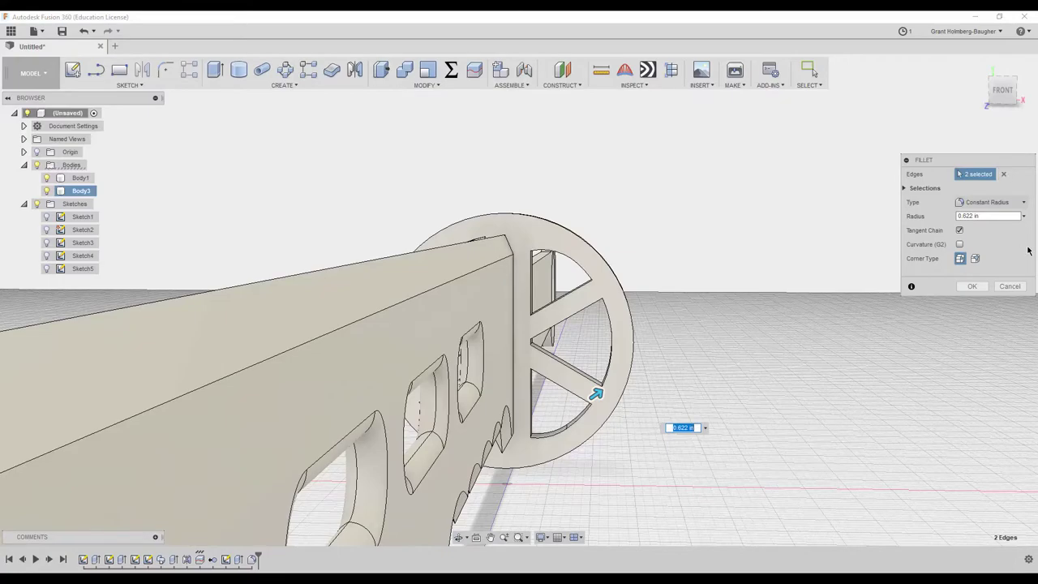
left_click(972, 286)
middle_click_drag(711, 250, 635, 308, "shift")
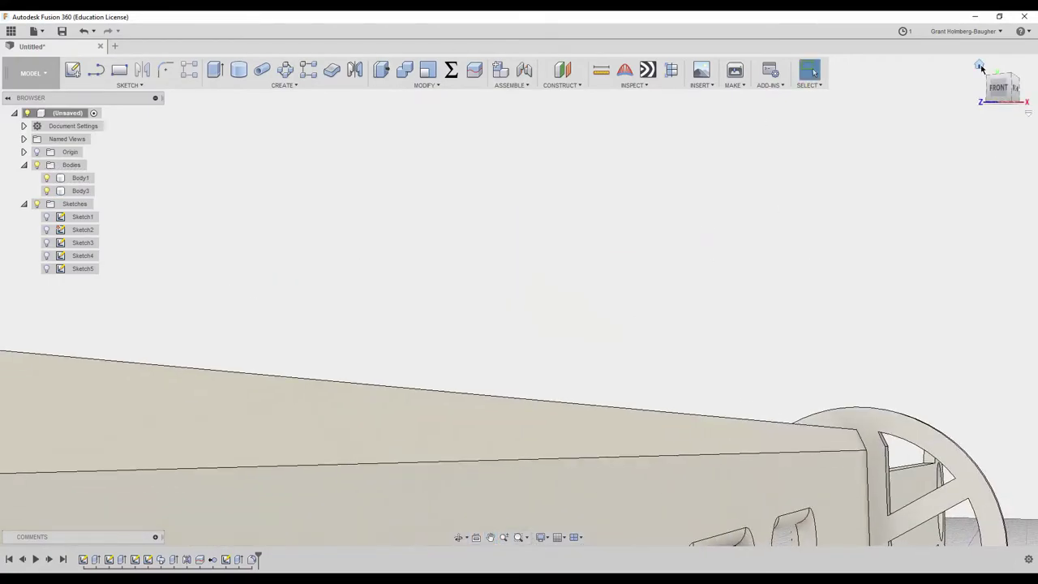
left_click(979, 67)
scroll(836, 262, "up", 5)
middle_click_drag(836, 262, 681, 192, "shift")
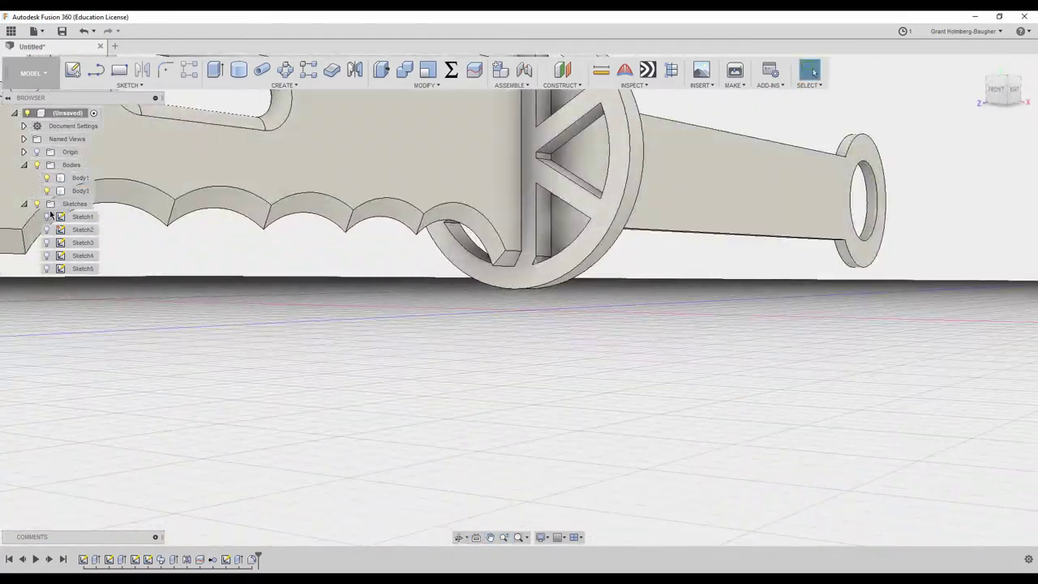
left_click(46, 178)
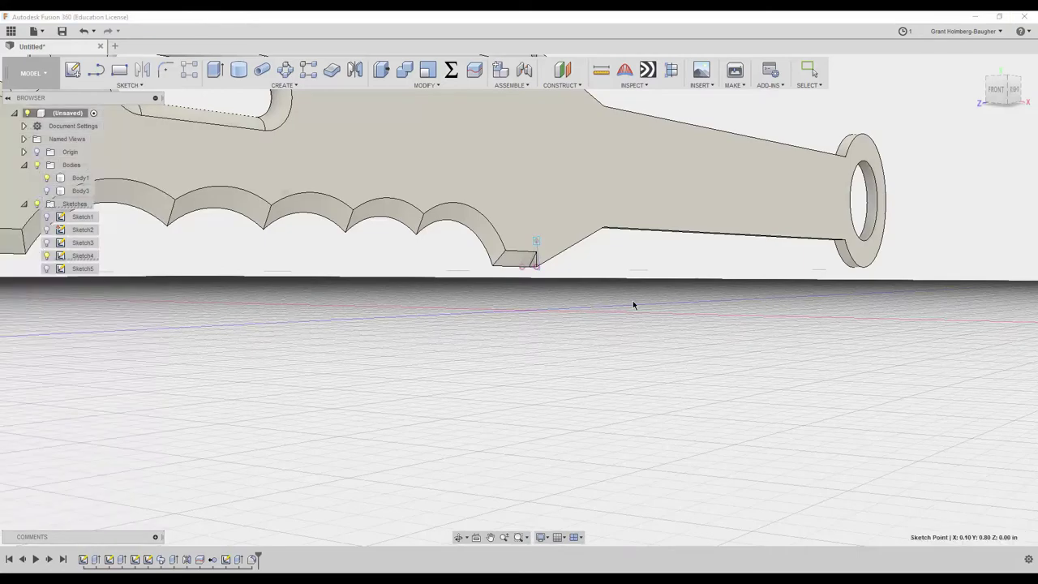
scroll(486, 259, "down", 5)
scroll(561, 328, "up", 3)
scroll(561, 328, "up", 3)
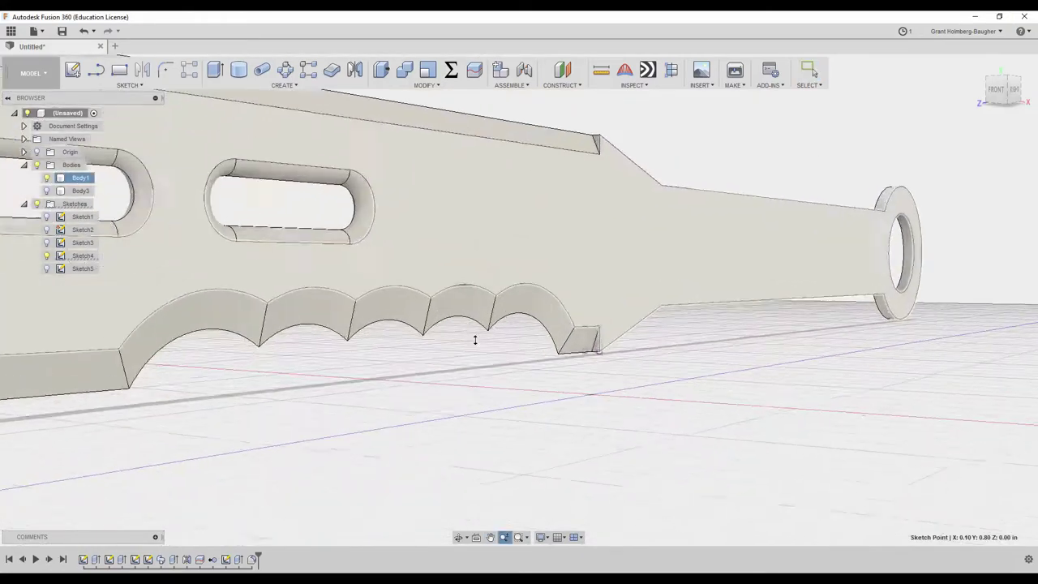
scroll(486, 348, "up", 3)
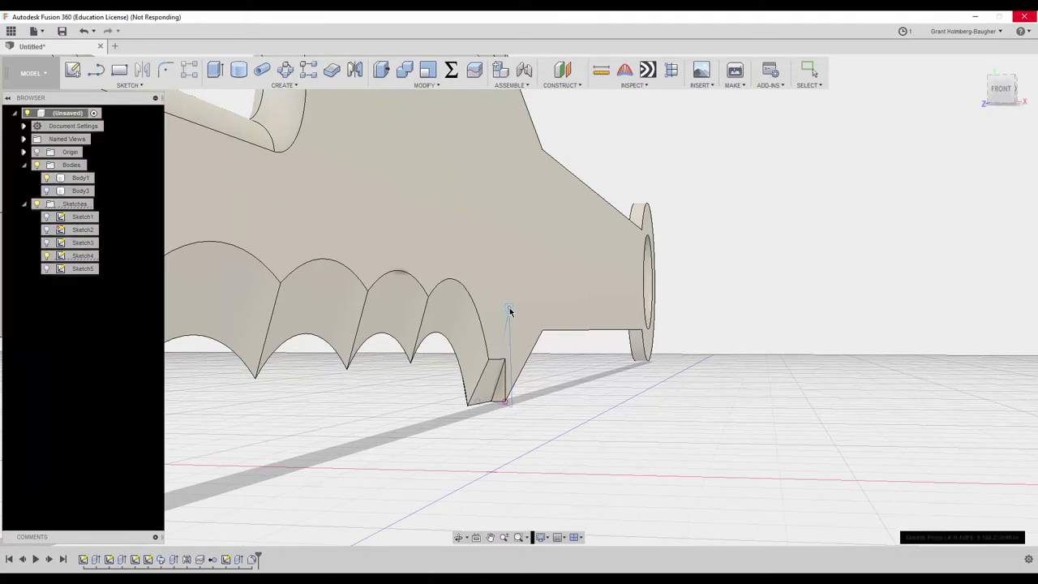
mouse_move(510, 310)
middle_mouse_down("shift")
mouse_move(333, 138)
mouse_move(524, 129)
mouse_move(303, 180)
mouse_move(351, 135)
middle_mouse_up("shift")
left_click(69, 177)
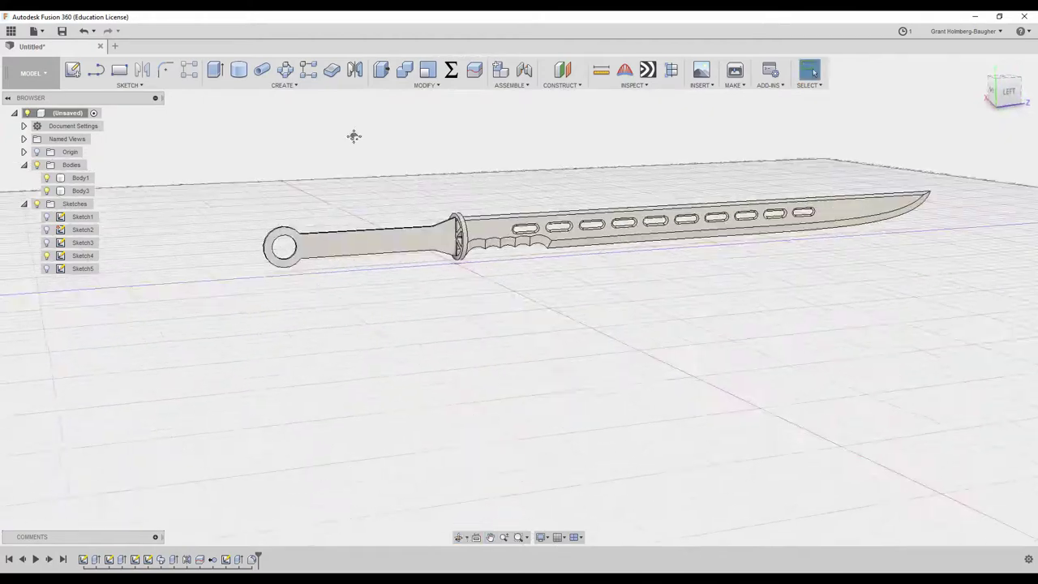
scroll(352, 135, "up", 5)
mouse_move(538, 367)
middle_mouse_down("shift")
mouse_move(567, 364)
mouse_move(625, 406)
mouse_move(510, 322)
mouse_move(540, 302)
mouse_move(486, 275)
middle_mouse_up("shift")
Sketch a vertical line along the guard at the blade's base
left_click(130, 88)
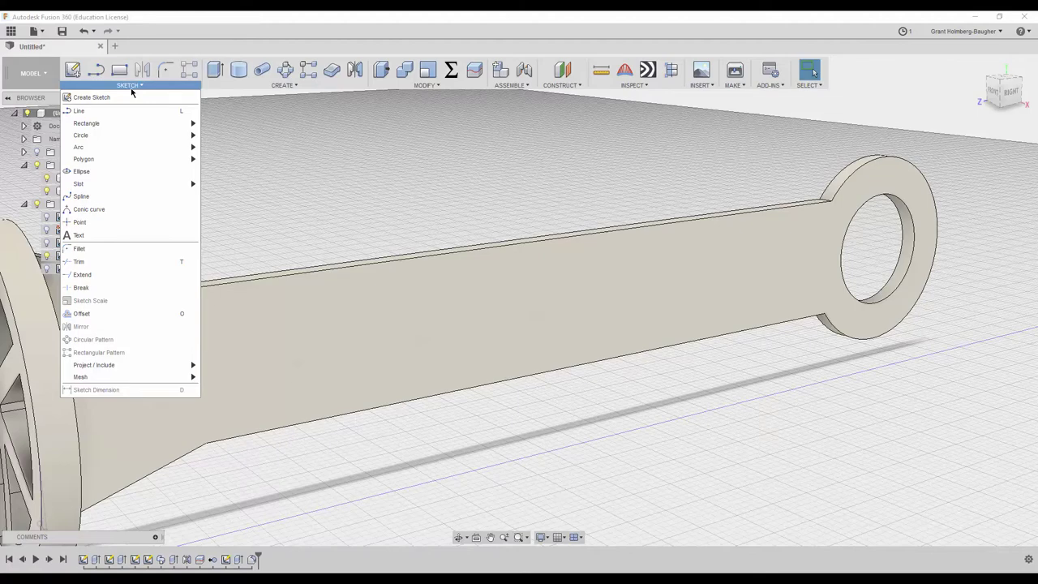
left_click(130, 110)
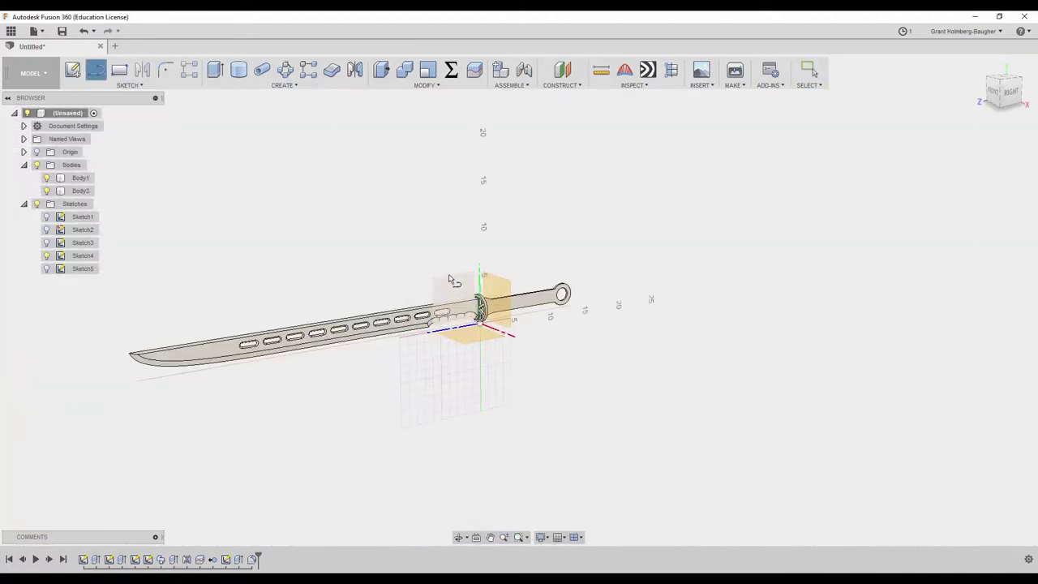
left_click(451, 279)
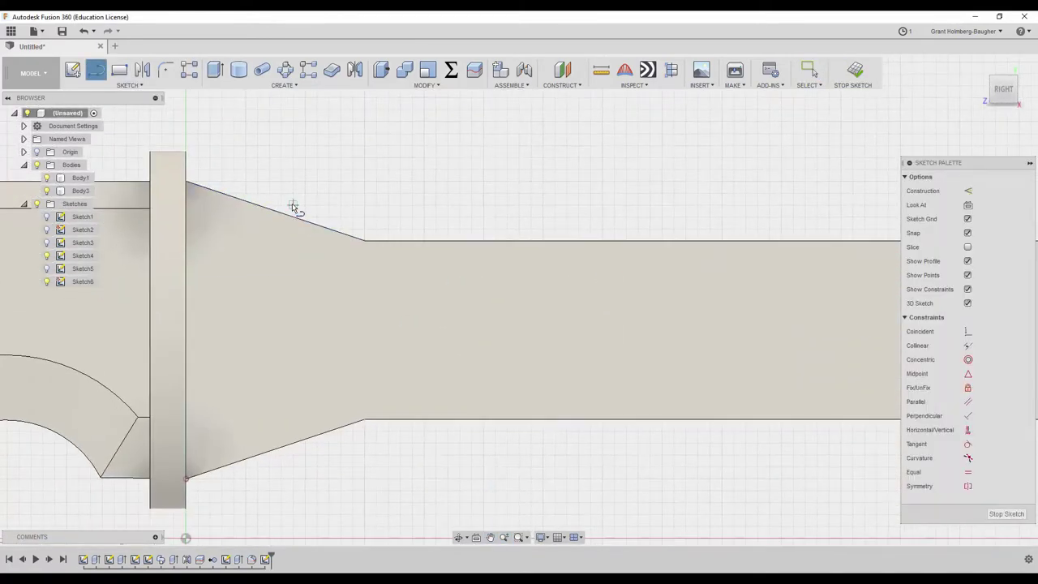
left_click(209, 488)
right_click(209, 487)
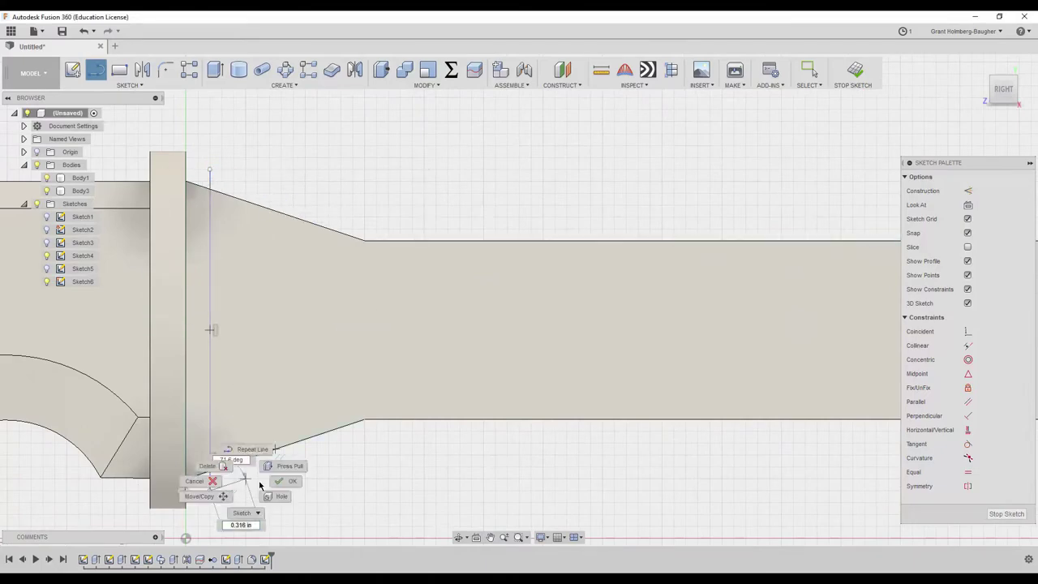
left_click(283, 464)
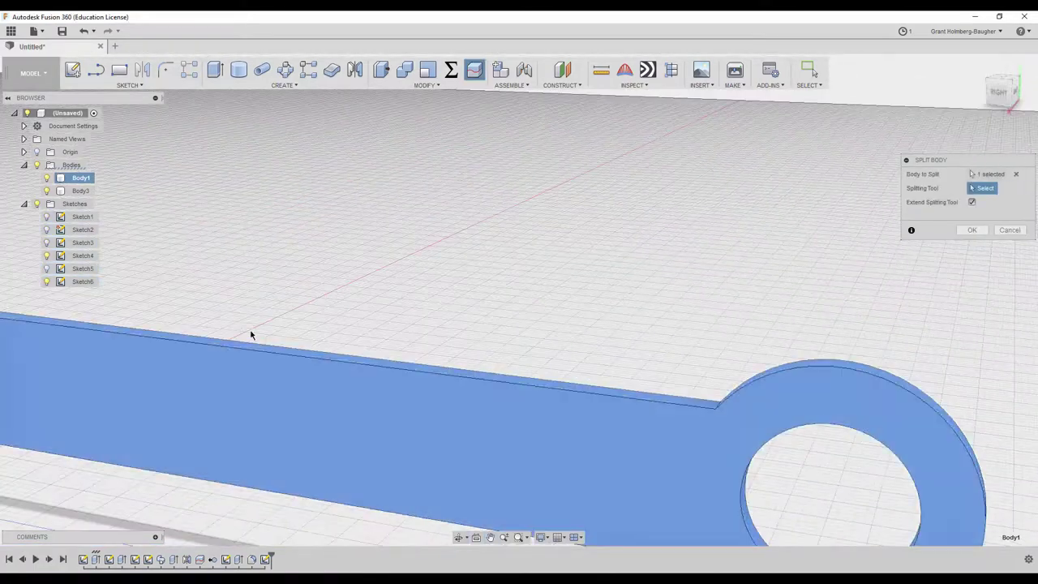
Sweep a pipe along the blade edge as a new body
left_click(455, 276)
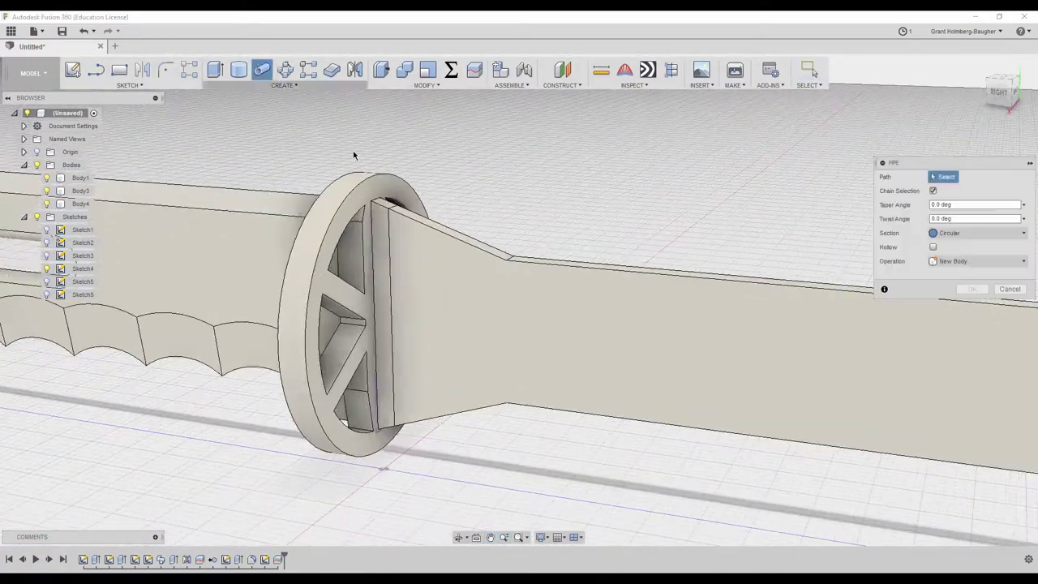
left_click(397, 209)
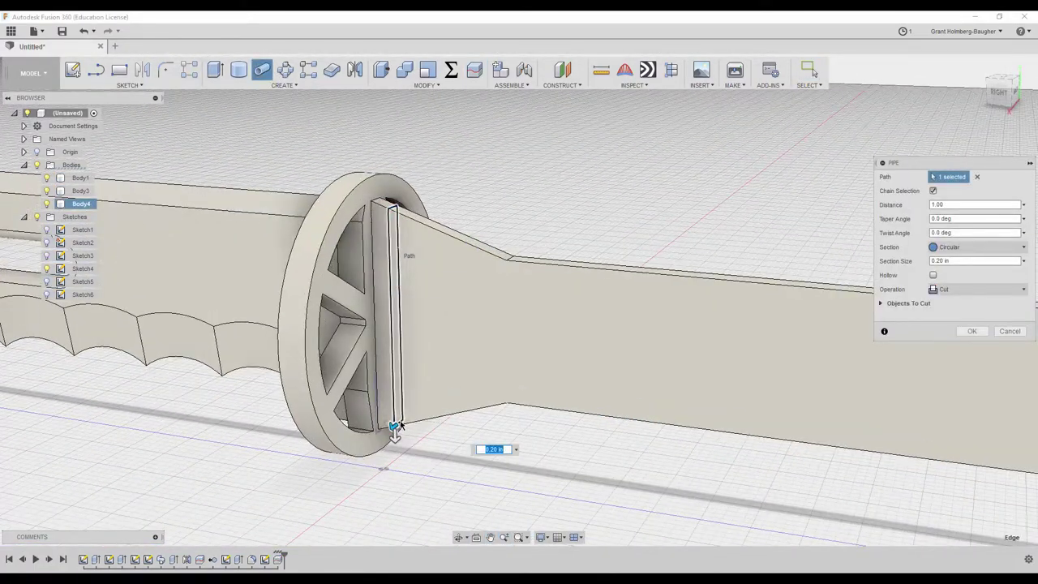
left_click(977, 303)
left_click(953, 354)
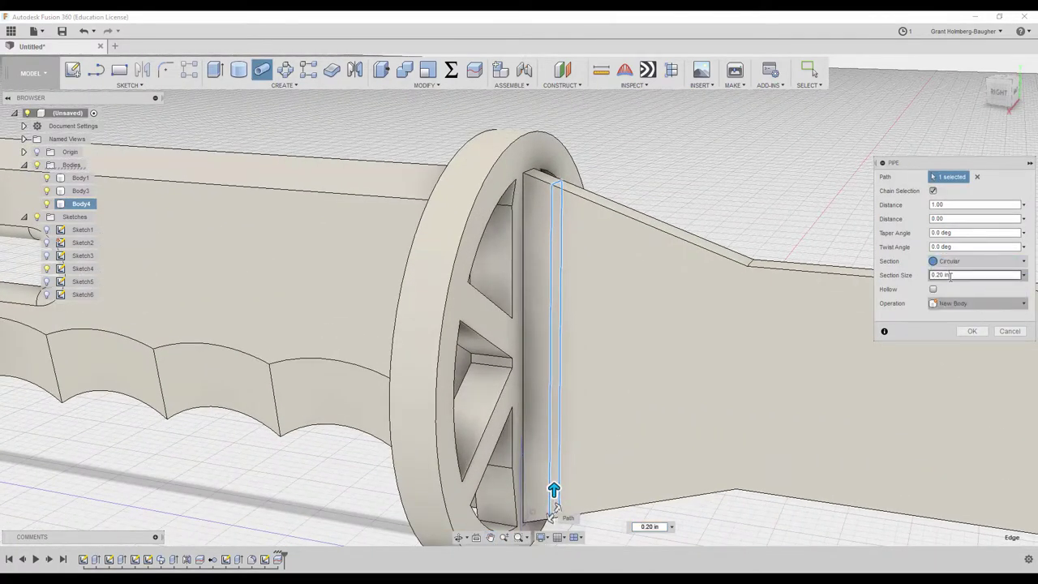
left_click(976, 275)
type(".1")
left_click(973, 330)
Add a second thin pipe with 0.1 in section along another edge as a new body
right_click(630, 130)
left_click(630, 82)
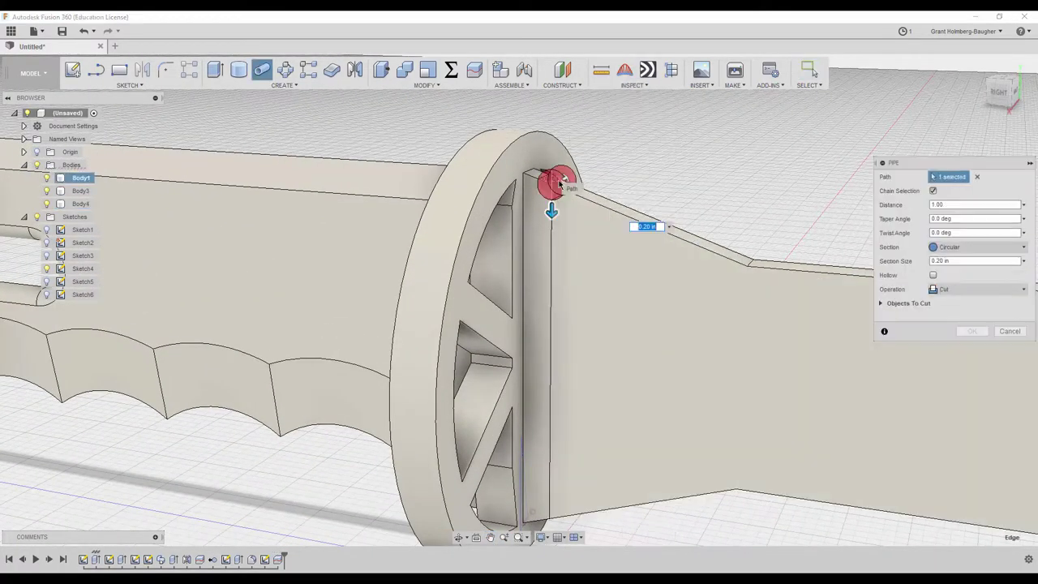
left_click(560, 183)
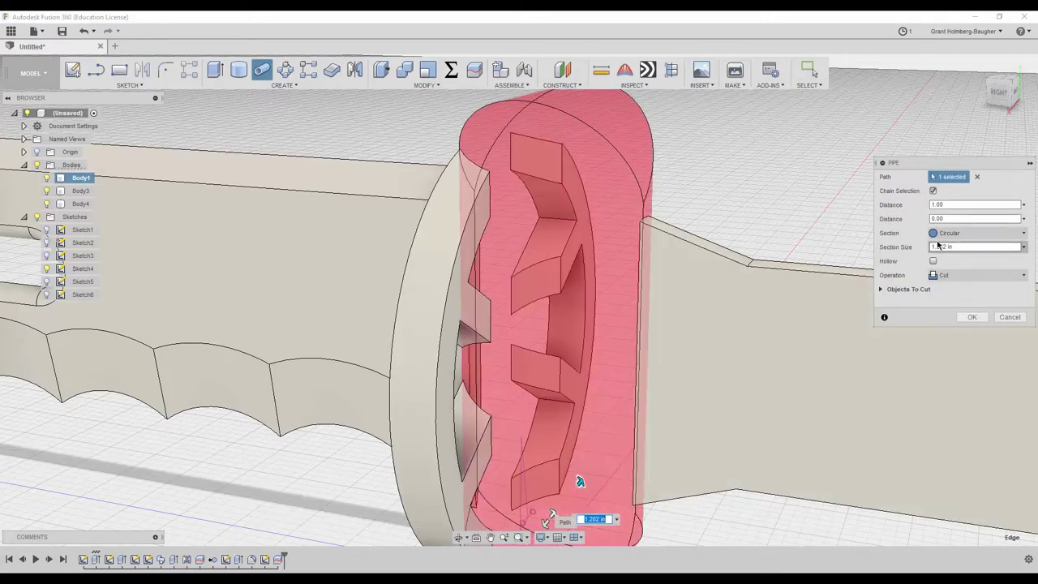
type(".1")
left_click(977, 275)
left_click(949, 326)
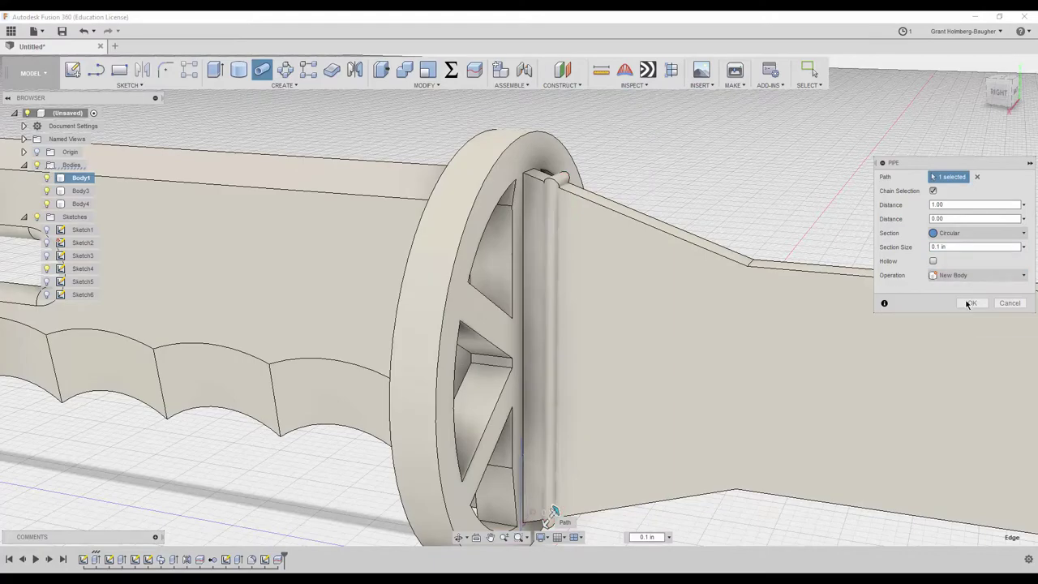
left_click(972, 302)
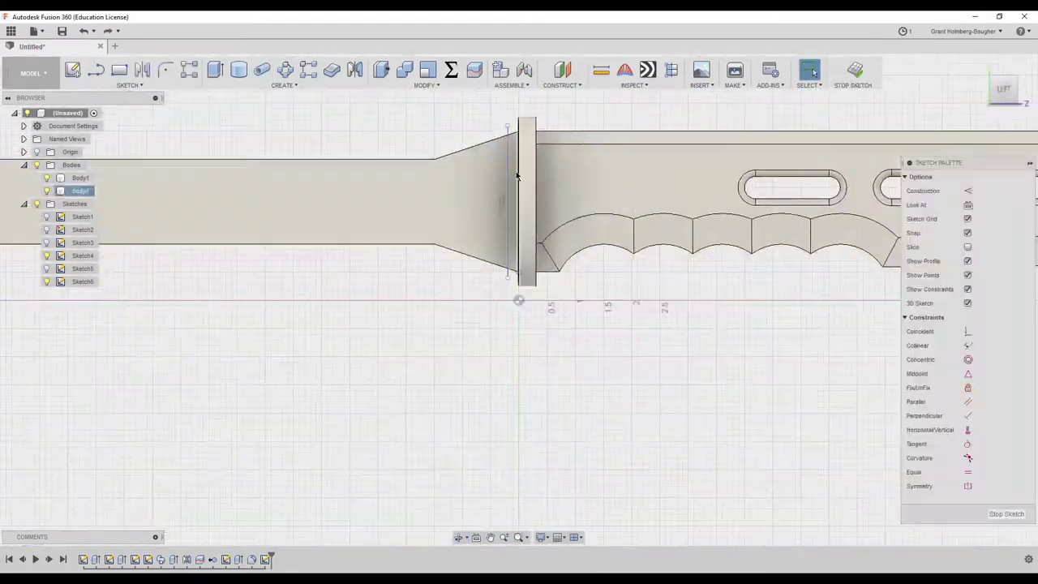
Draw a two-point rectangle over the blade's top beside the guard
mouse_move(445, 124)
middle_mouse_down()
mouse_move(580, 200)
mouse_move(433, 176)
mouse_move(475, 255)
middle_mouse_up()
scroll(472, 208, "up", 3)
scroll(472, 208, "up", 2)
left_click(119, 71)
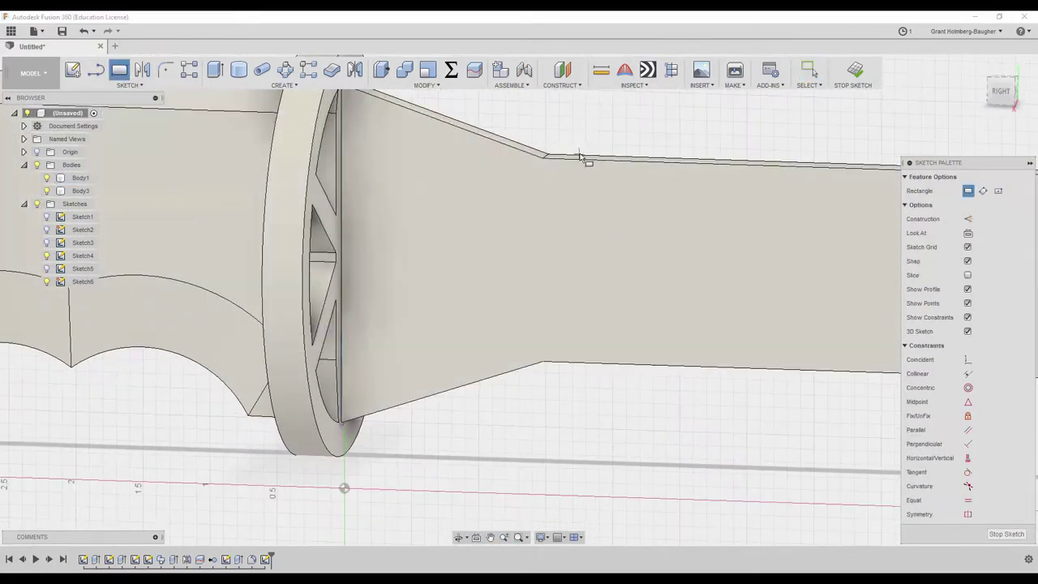
middle_click_drag(438, 186, 456, 210, "shift")
left_click(629, 278)
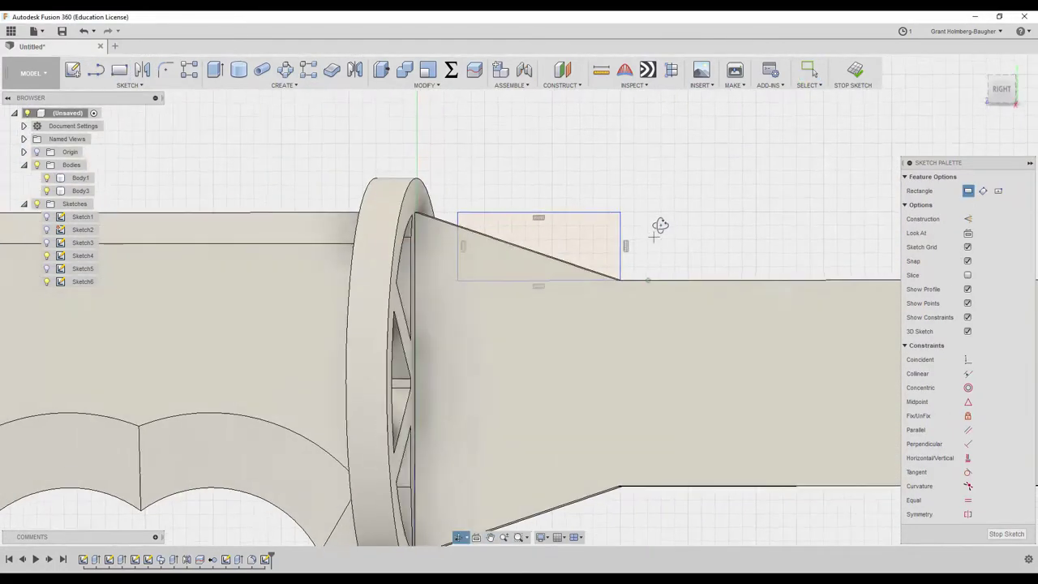
middle_click_drag(660, 225, 614, 208, "shift")
Cut the rectangle symmetrically into the blade about 0.355 in deep
key("e")
left_click_drag(568, 227, 531, 231)
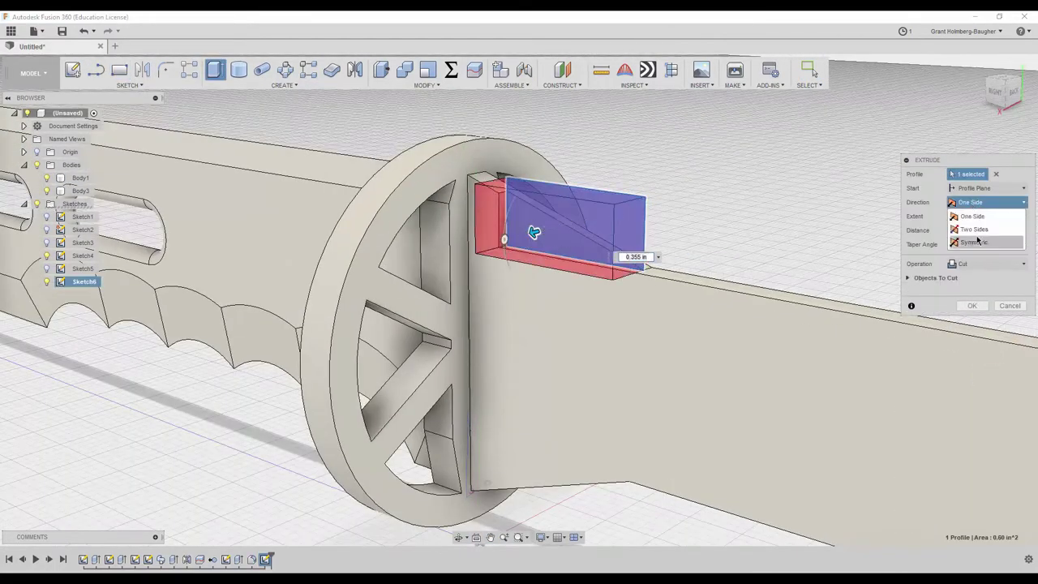
left_click(973, 242)
key("Return")
scroll(770, 227, "down", 3)
scroll(741, 217, "up", 2)
Fillet the notch's inner edge
key("f")
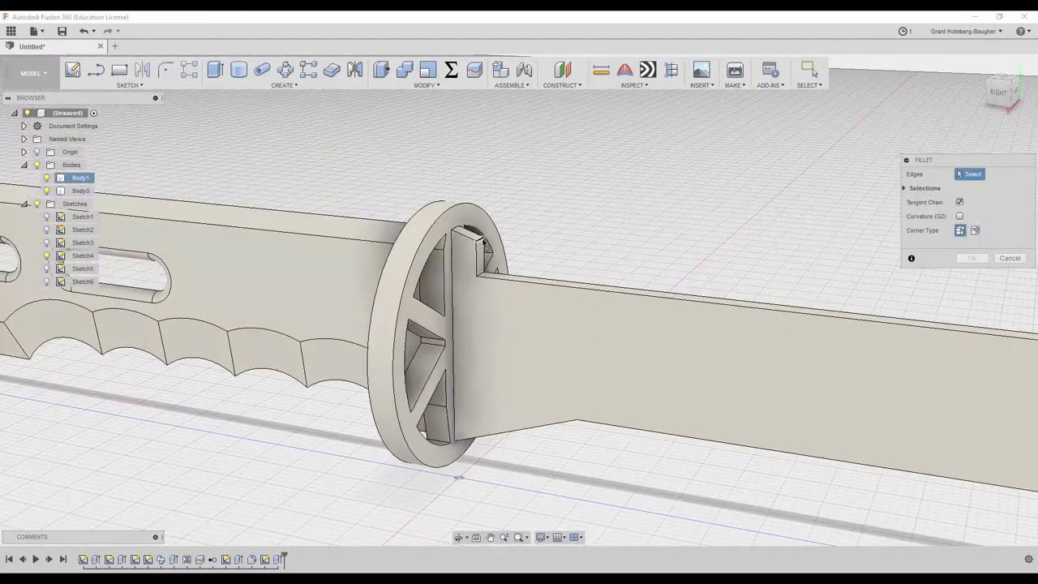
left_click(484, 242)
right_click(487, 233)
left_click(520, 212)
Create a midplane between the blade's top and bottom faces
left_click(355, 71)
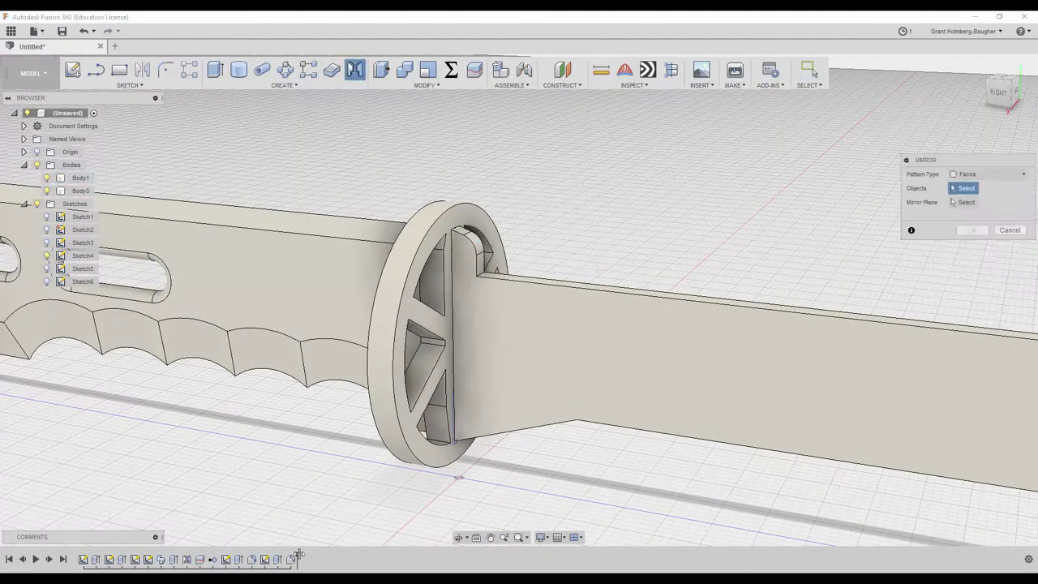
scroll(567, 340, "down", 3)
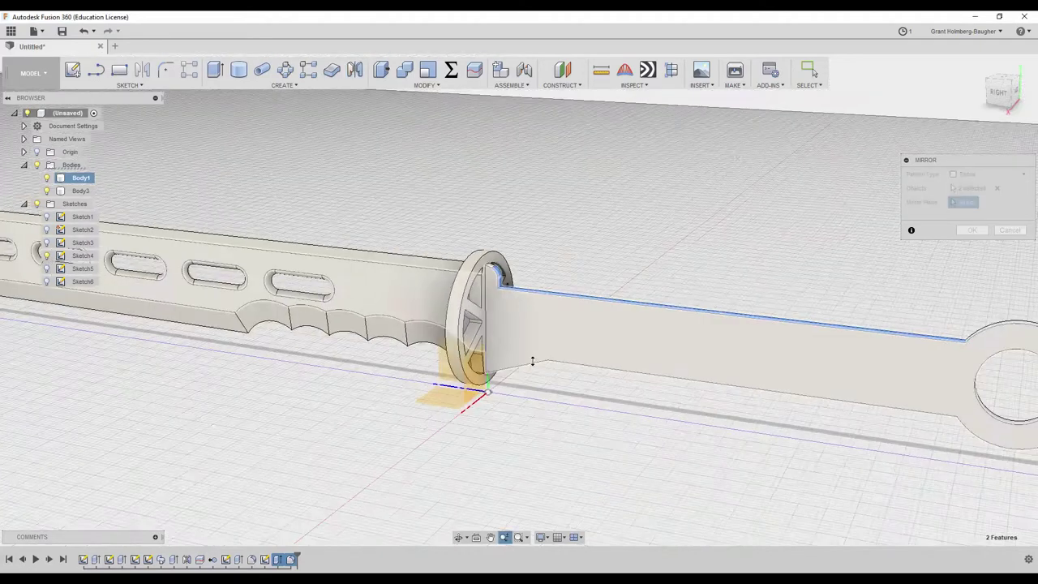
scroll(568, 341, "up", 2)
key("Escape")
left_click(562, 81)
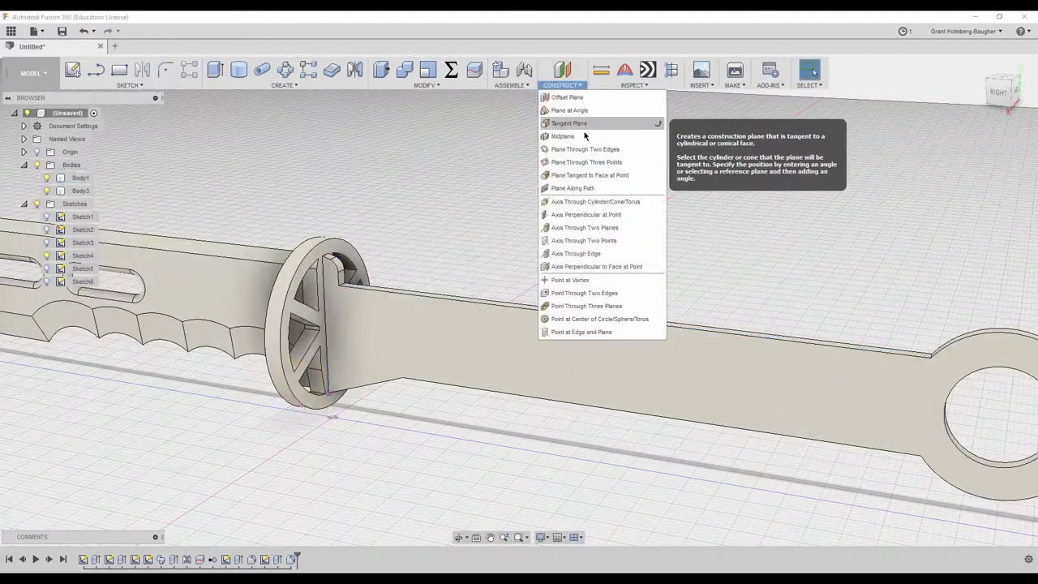
left_click(579, 122)
left_click(511, 303)
middle_click_drag(497, 401, 491, 355, "shift")
left_click(491, 354)
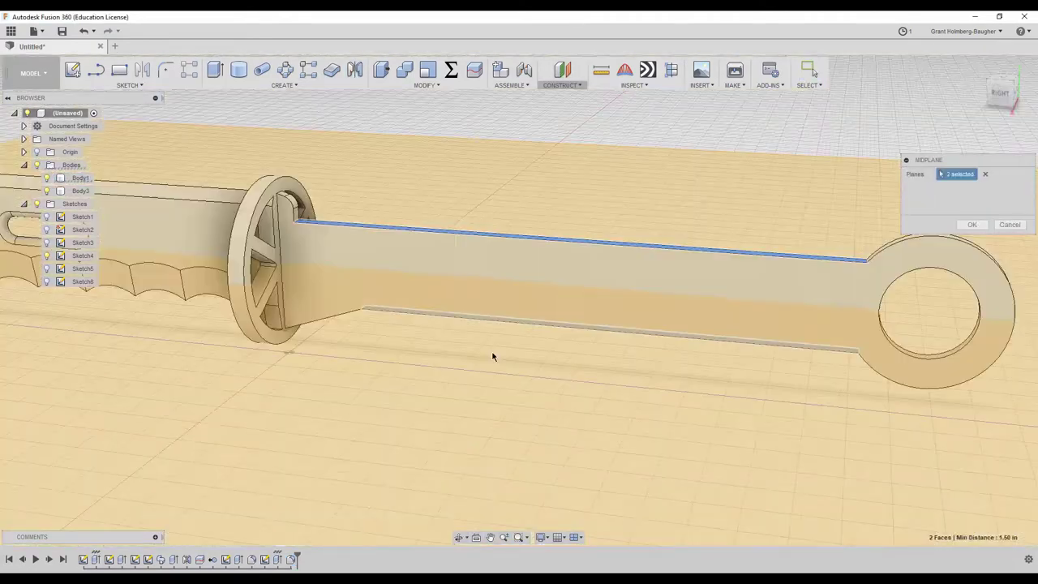
key("Return")
Mirror the notch features across the midplane to the blade's other edge
left_click(354, 70)
left_click(81, 191)
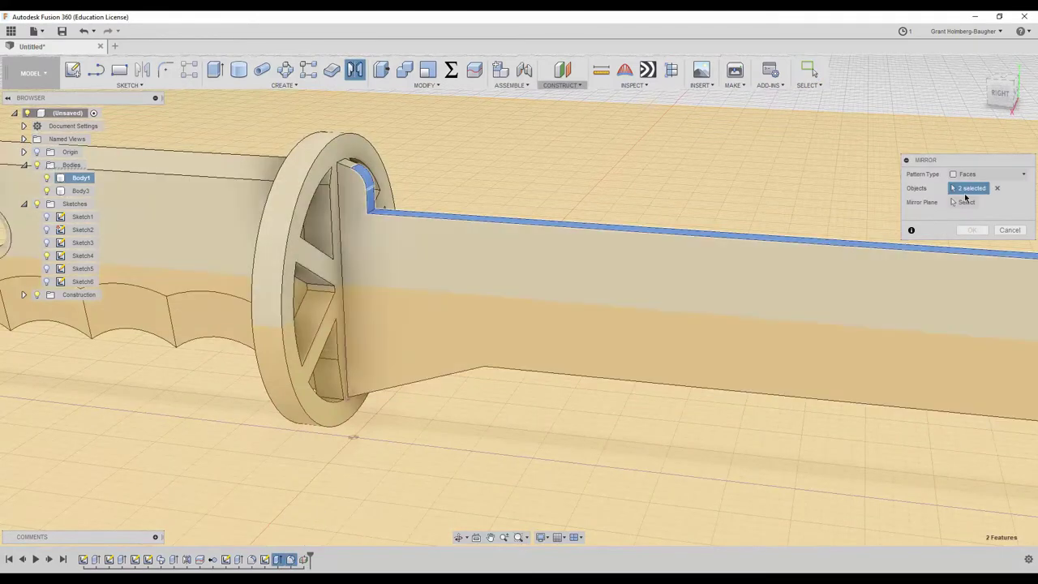
right_click(783, 395)
key("Return")
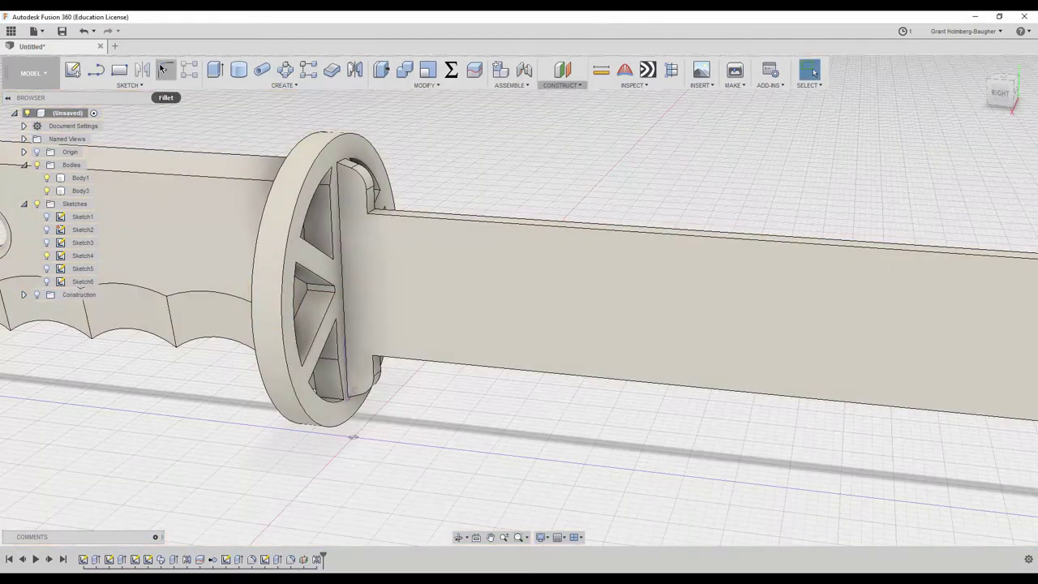
Sketch a line on the side plane at the blade-handle junction
left_click(96, 69)
left_click(316, 418)
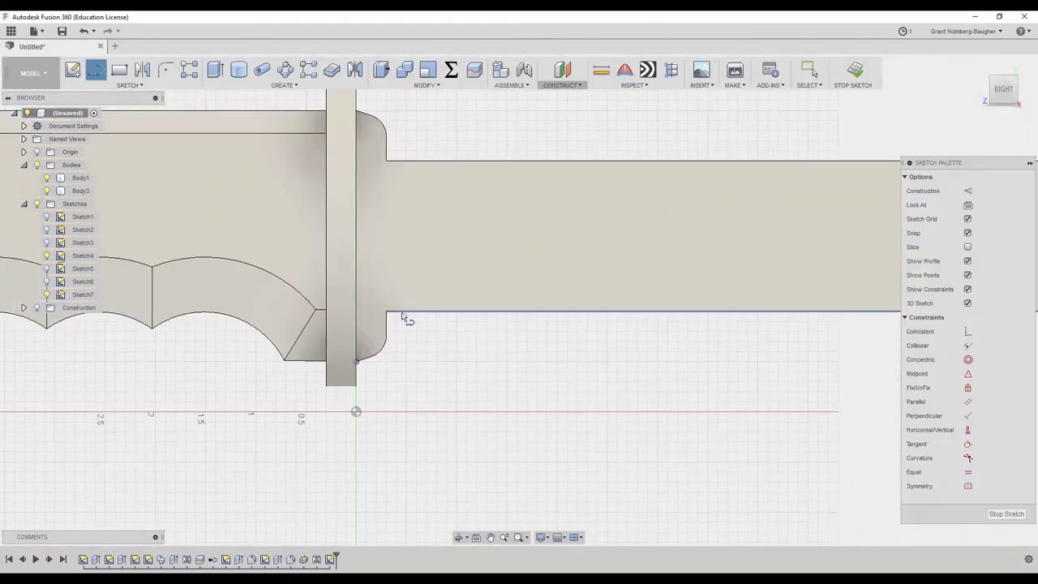
right_click(397, 157)
left_click(452, 144)
Split the blade body at the sketch line
left_click(474, 69)
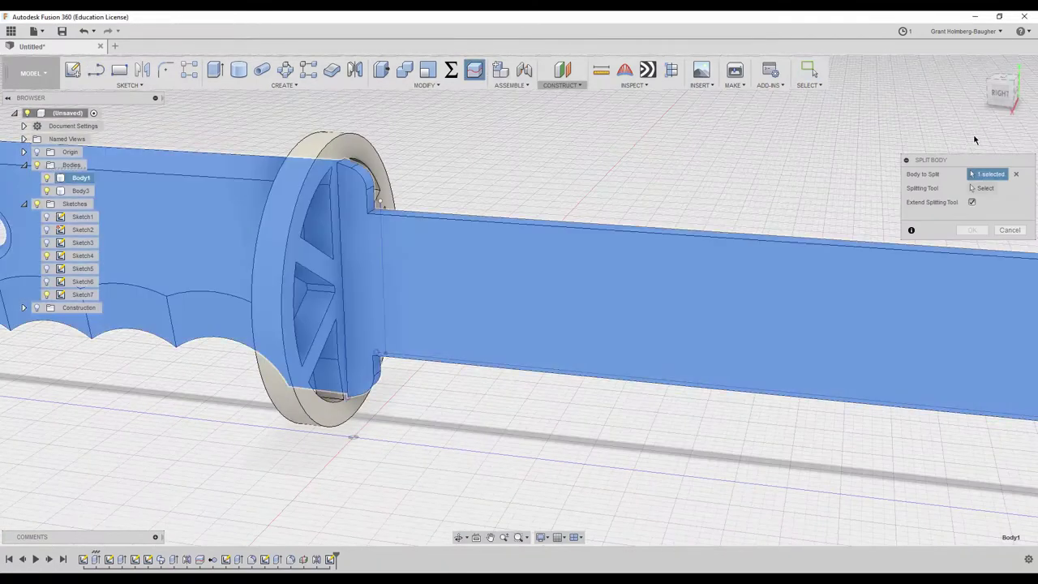
left_click(477, 256)
left_click(381, 210)
left_click(972, 230)
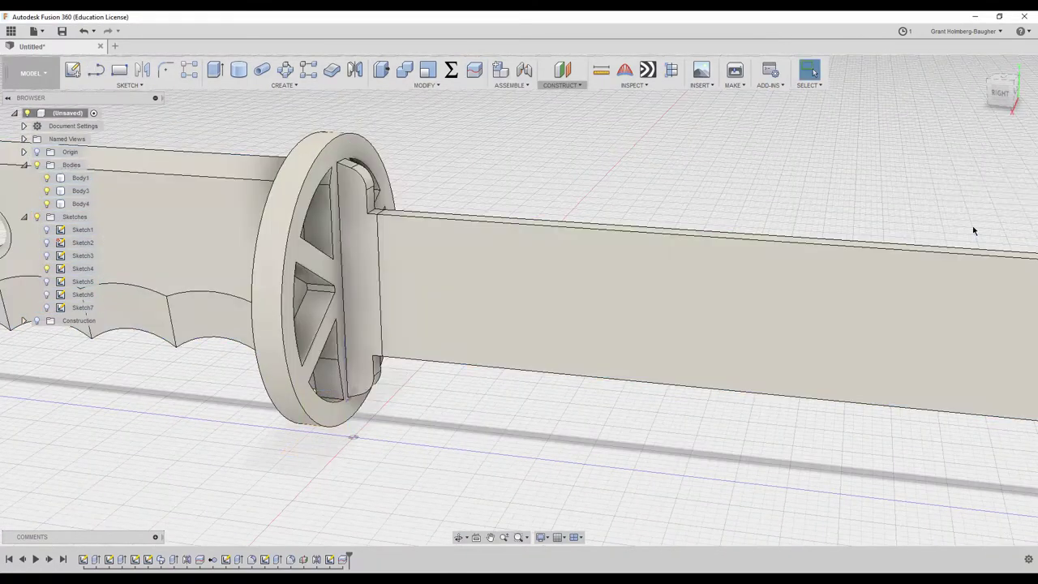
scroll(604, 173, "up", 3)
scroll(486, 181, "up", 5)
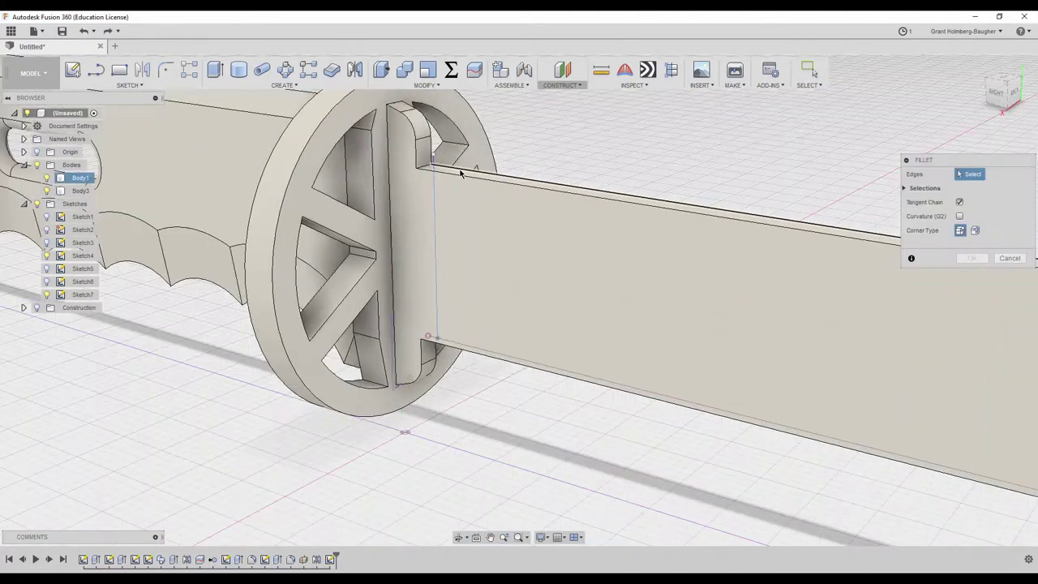
Split the blade body using the guard as the splitting tool
left_click(460, 173)
left_click(467, 341)
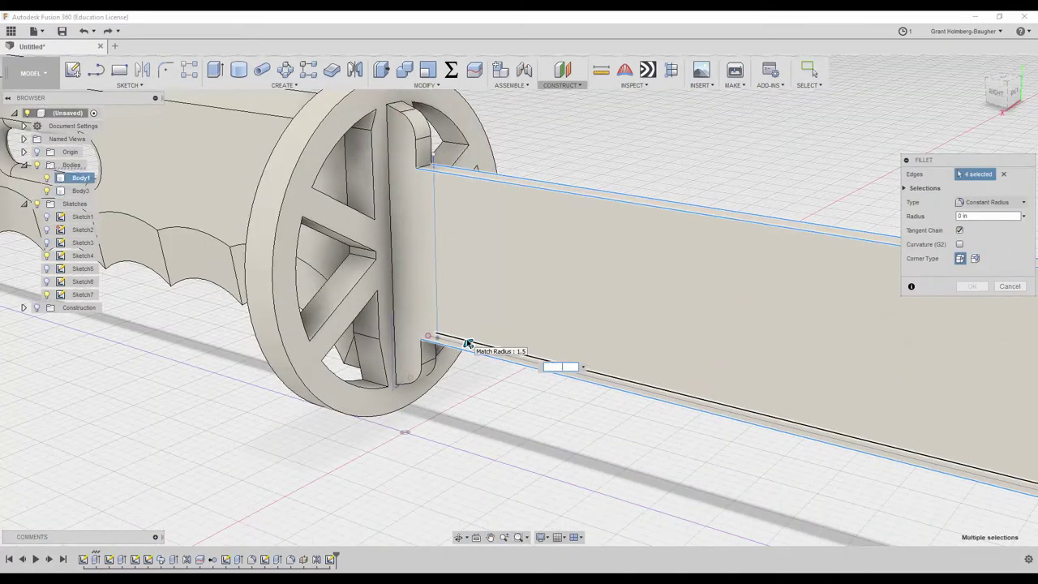
key("Escape")
left_click(475, 69)
left_click(454, 232)
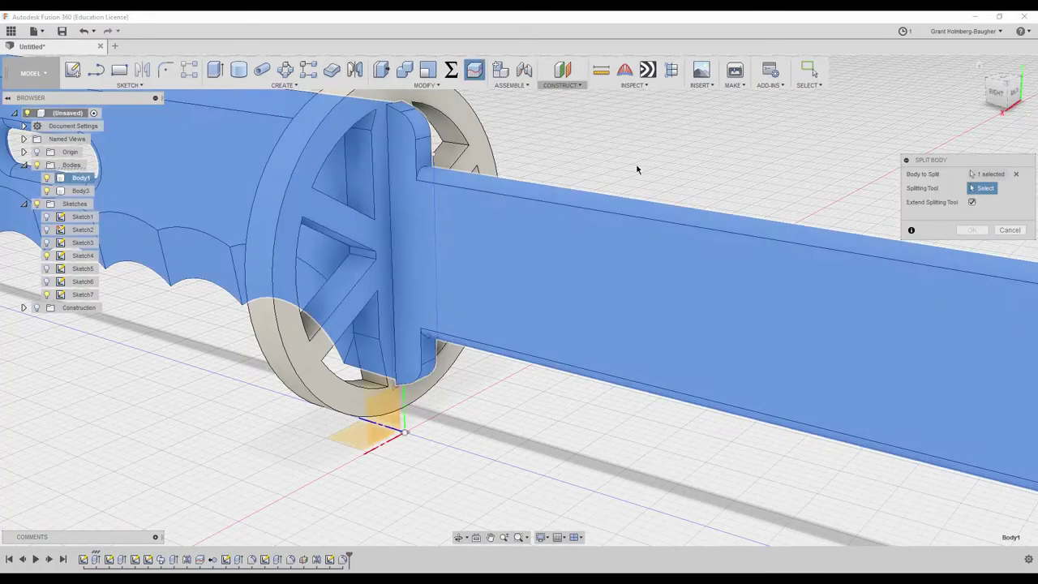
left_click(463, 146)
key("Return")
Sweep a pipe bead along the blade-handle edge as new Body5
left_click(262, 69)
left_click(434, 172)
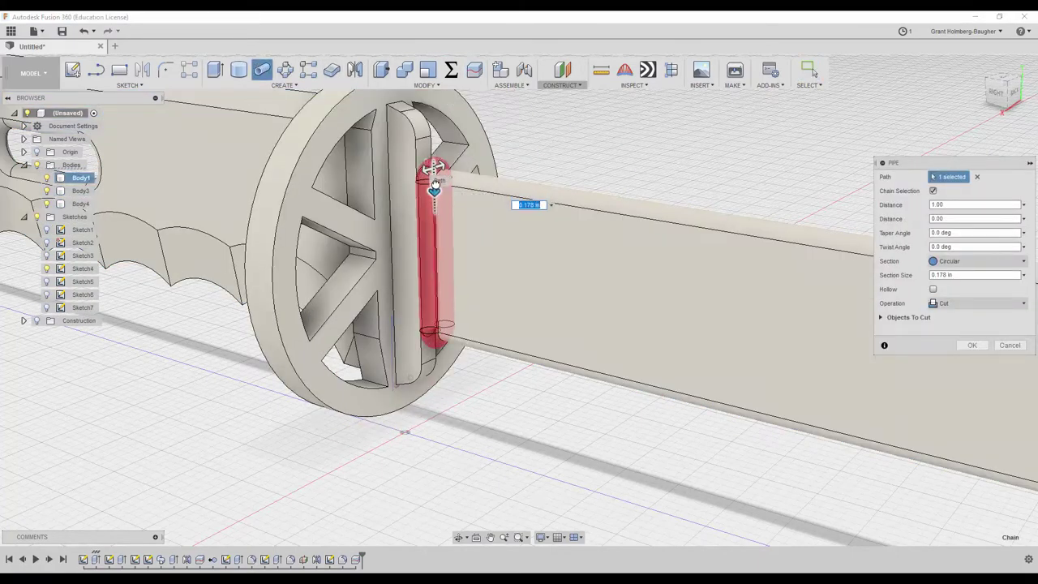
left_click(955, 304)
left_click(957, 356)
left_click(970, 331)
mouse_move(625, 143)
middle_mouse_down("shift")
mouse_move(555, 271)
mouse_move(538, 239)
middle_mouse_up("shift")
Fillet the guard rim edge where the grip band meets it at 0.073 in
key("f")
left_click(332, 145)
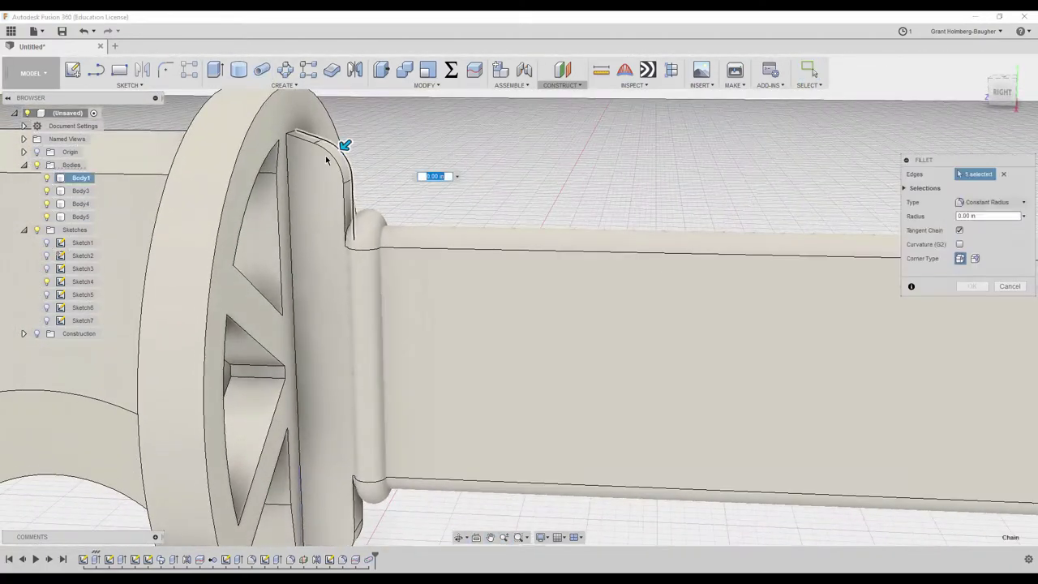
left_click_drag(329, 146, 328, 152)
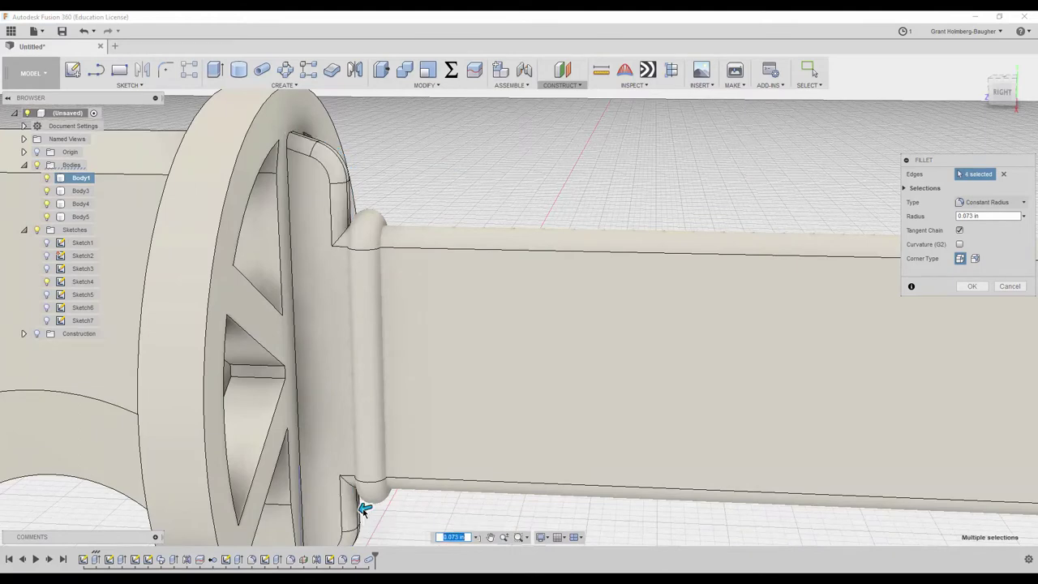
key("Return")
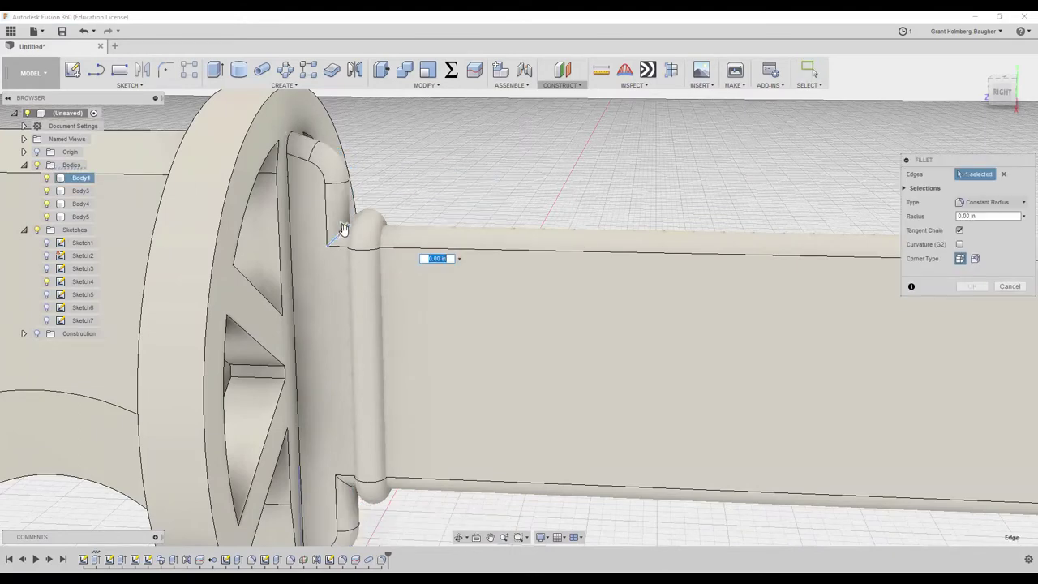
left_click(345, 225)
Rectangular-pattern the grip band body along the full handle, raising the number of copies
left_click(308, 71)
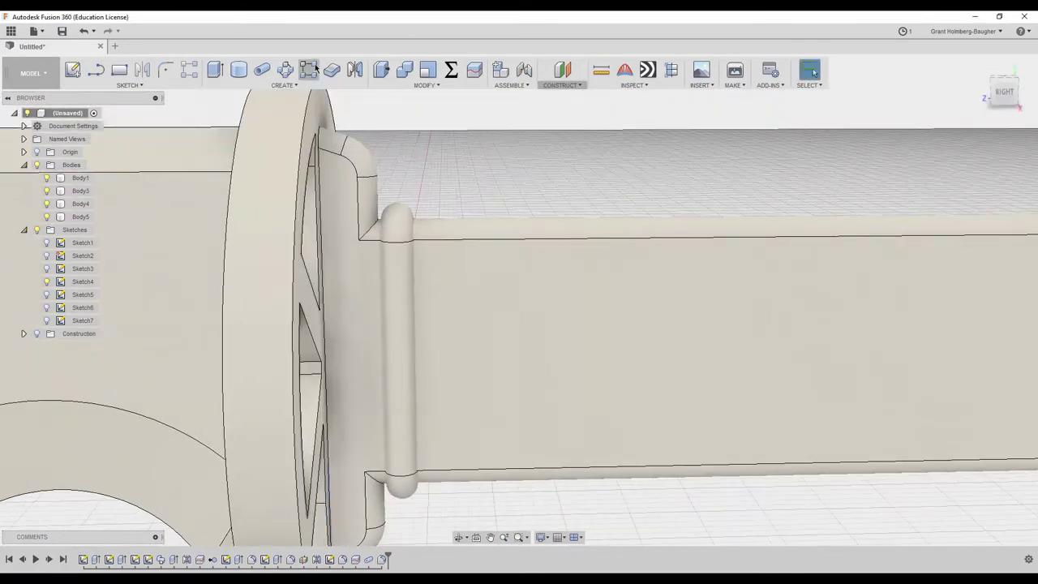
left_click(977, 200)
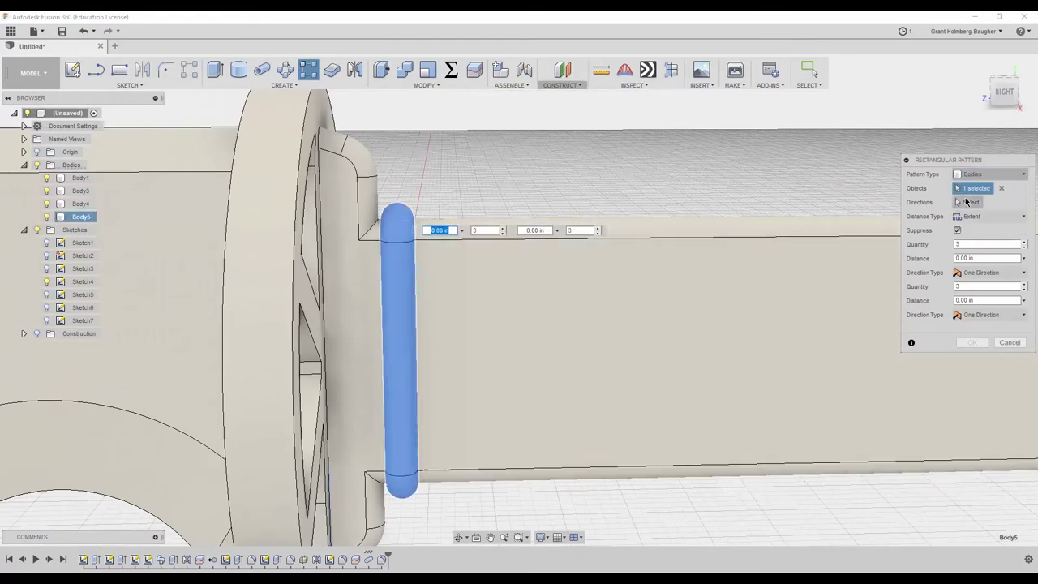
scroll(405, 167, "down", 5)
left_click_drag(132, 326, 817, 249)
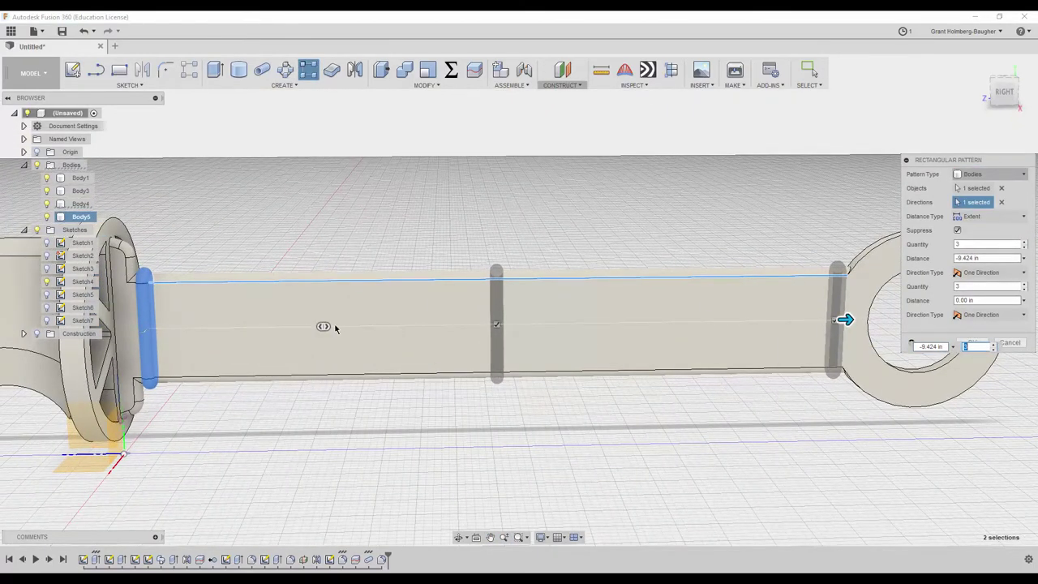
key("Up")
key("Up")
type("20")
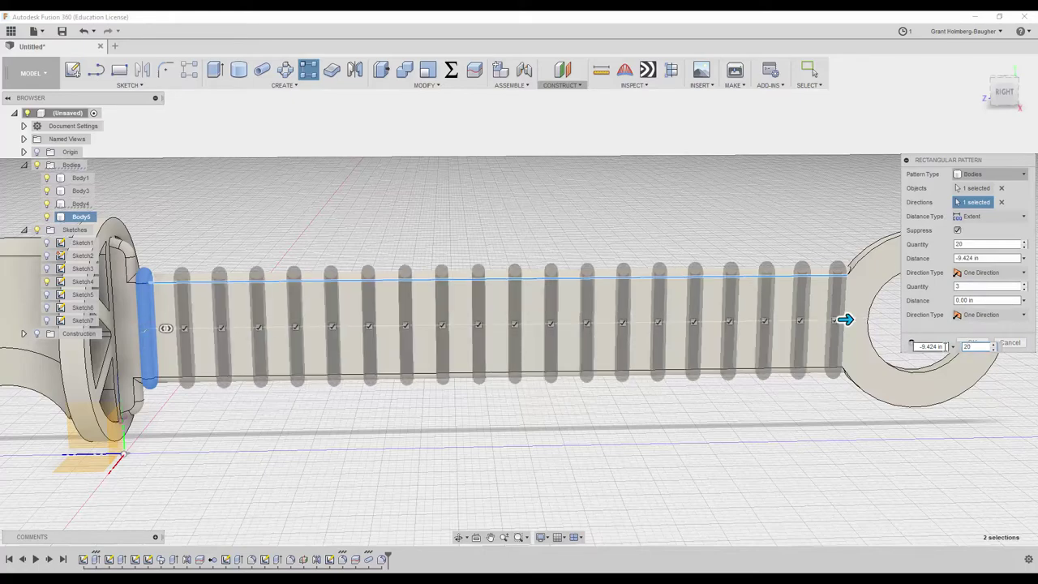
type("0")
left_click(944, 344)
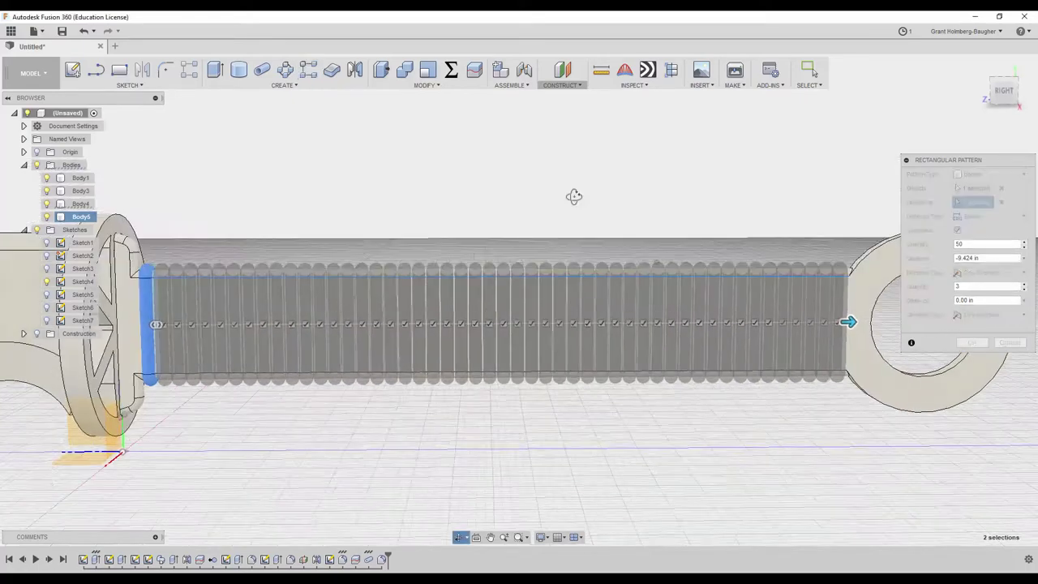
key("Return")
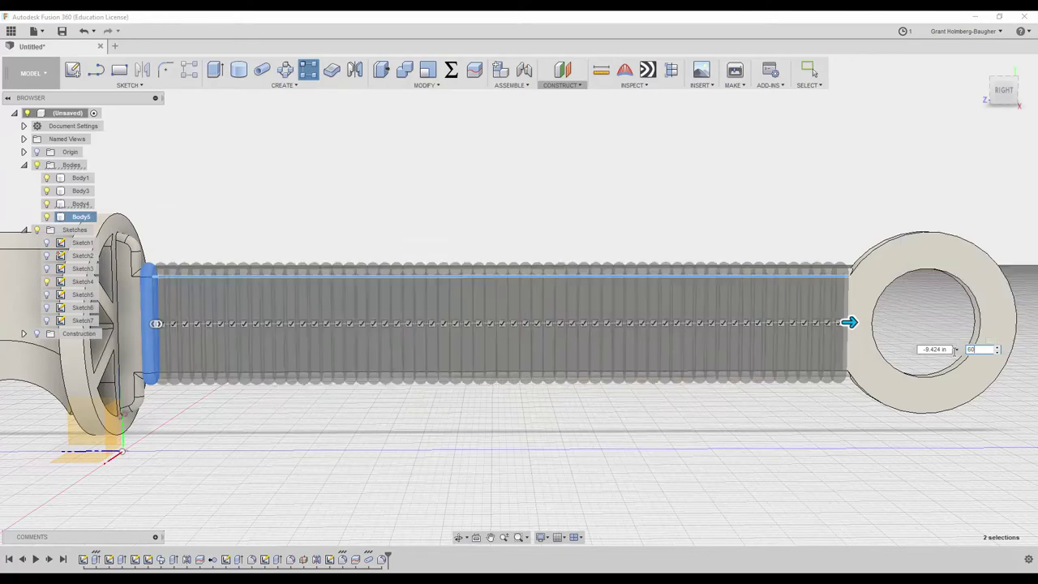
mouse_move(969, 348)
middle_mouse_down("shift")
mouse_move(417, 191)
mouse_move(366, 154)
mouse_move(534, 177)
mouse_move(487, 194)
middle_mouse_up("shift")
scroll(382, 232, "up", 5)
scroll(378, 179, "down", 5)
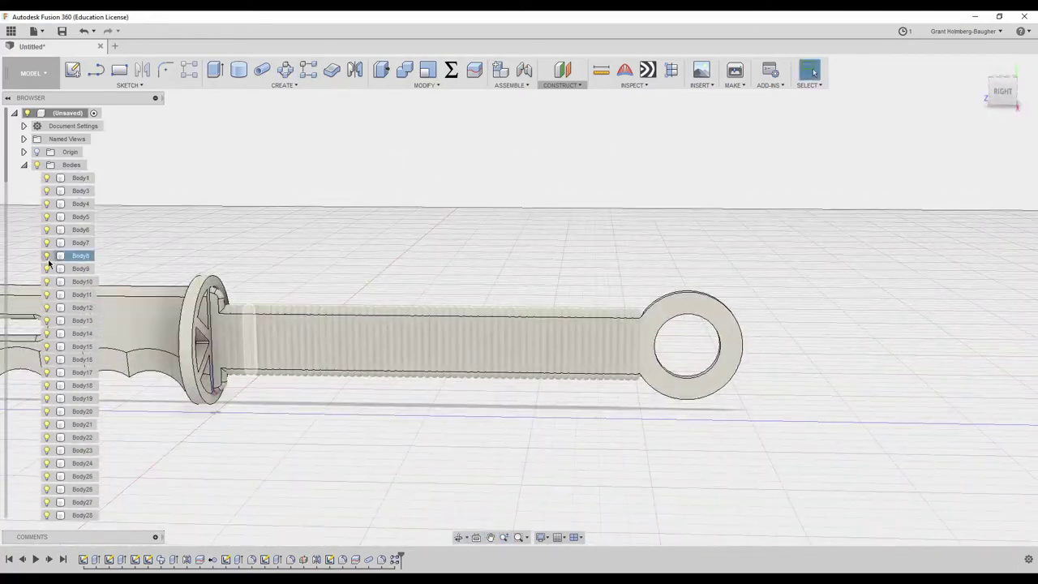
Combine all the repeated bands into the handle body
left_click(73, 216)
left_click(81, 476, "shift")
left_click(404, 73)
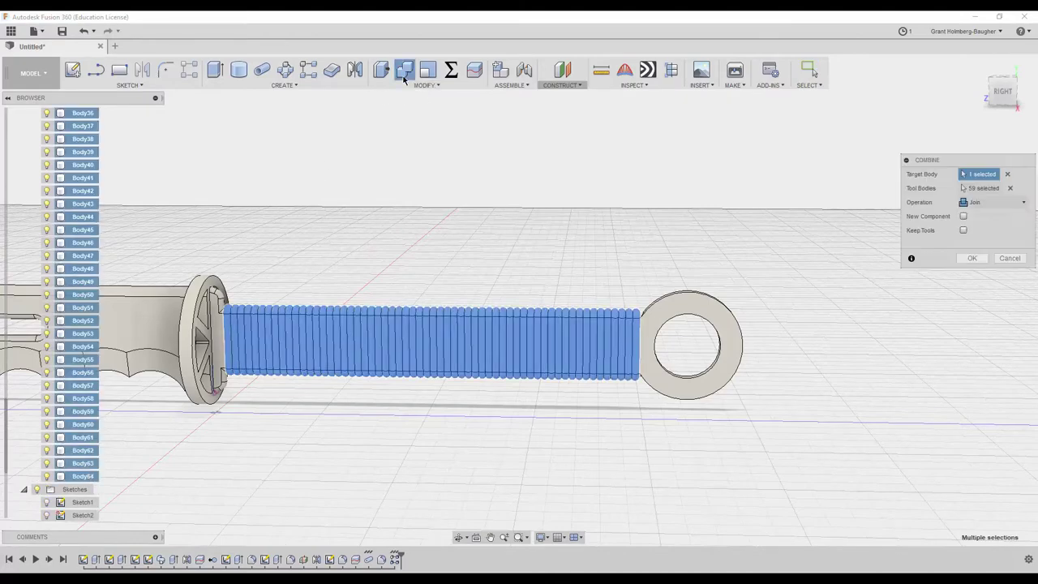
left_click(970, 258)
Fillet the pommel ring's edges at 0.1 in
scroll(419, 228, "up", 5)
key("f")
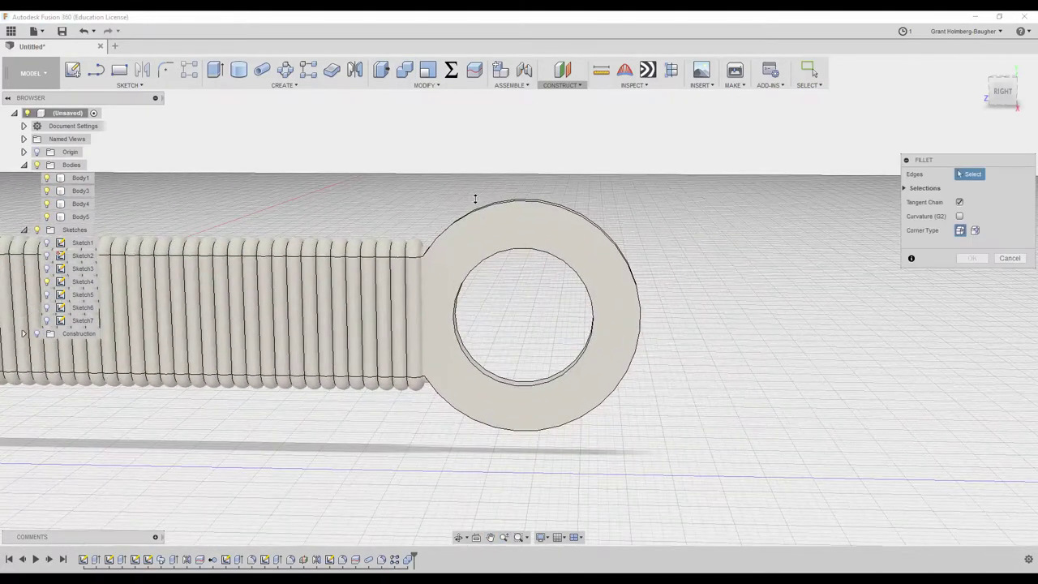
scroll(475, 200, "up", 2)
middle_click_drag(470, 207, 536, 209, "shift")
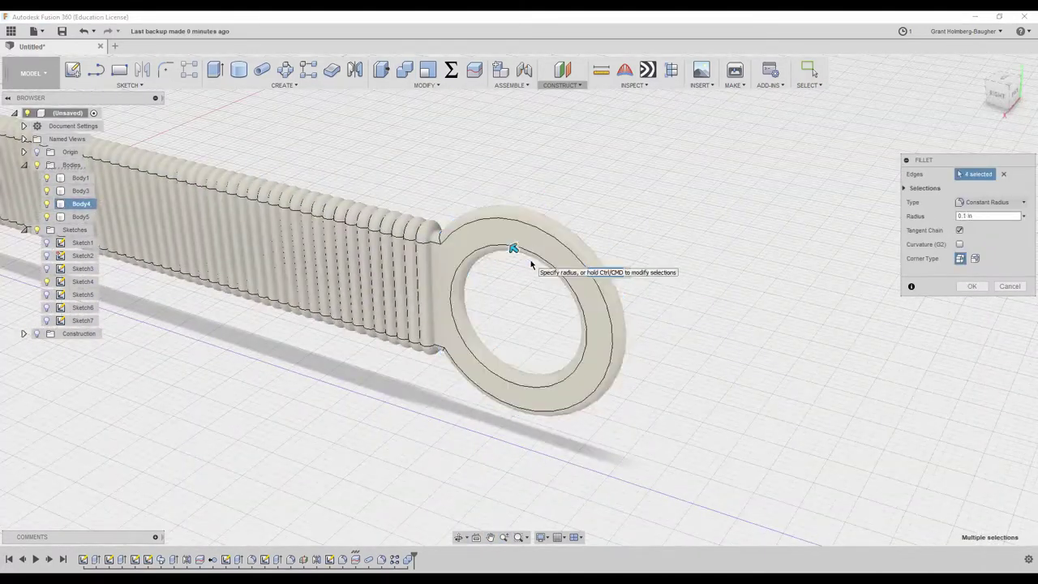
key("Return")
Start a fillet on the guard ring's circular edges, then cancel it
scroll(400, 119, "down", 5)
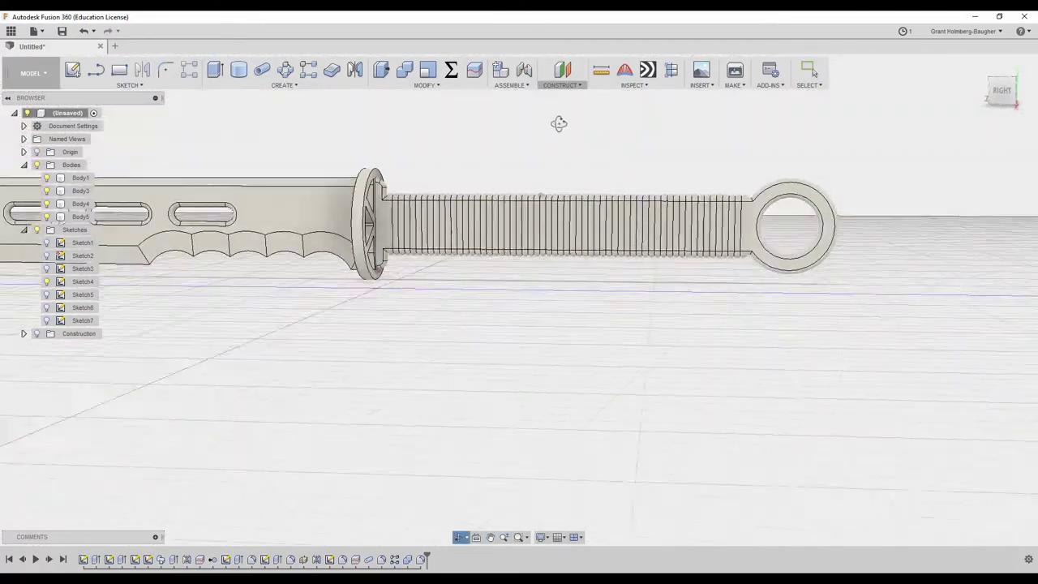
mouse_move(509, 135)
middle_mouse_down("shift")
mouse_move(697, 223)
mouse_move(597, 244)
middle_mouse_up("shift")
scroll(597, 243, "up", 5)
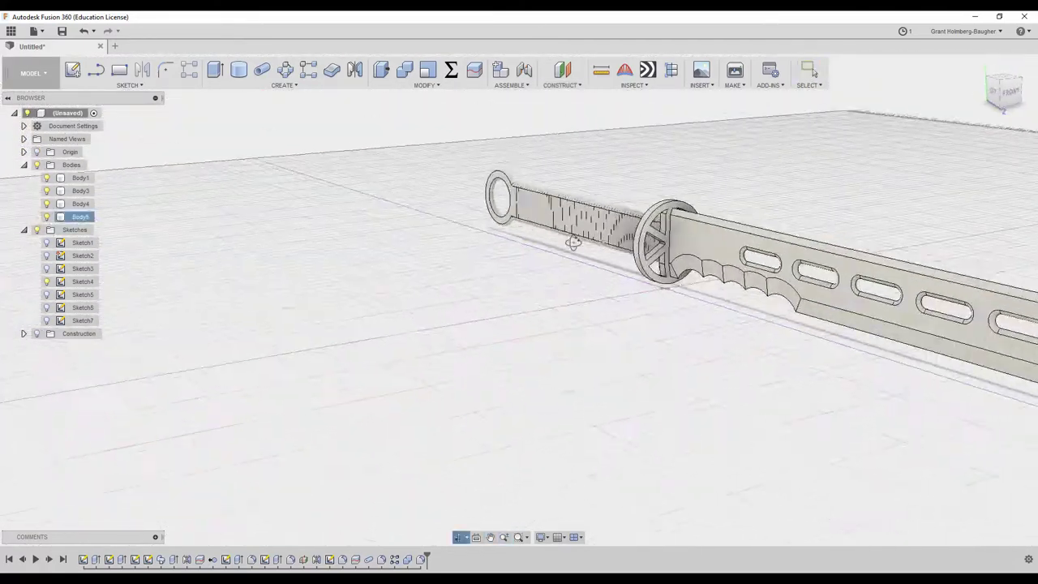
scroll(617, 251, "up", 4)
key("f")
left_click(637, 252)
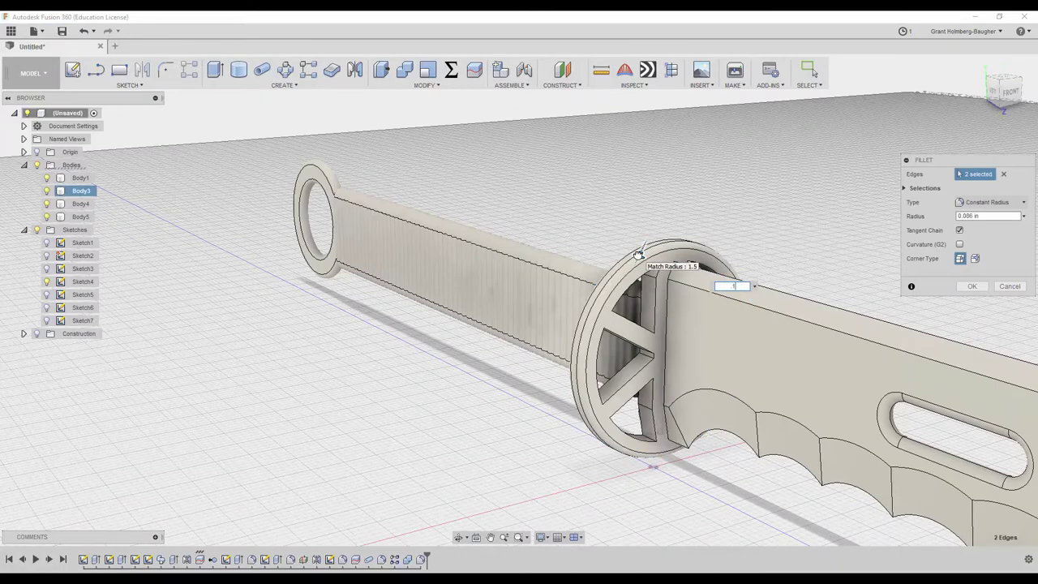
key("Escape")
Fit the whole sword in view and select all its bodies
mouse_move(637, 225)
middle_mouse_down("shift")
mouse_move(729, 183)
mouse_move(768, 186)
mouse_move(614, 197)
mouse_move(467, 231)
mouse_move(667, 227)
mouse_move(544, 189)
middle_mouse_up("shift")
key("F6")
left_click(78, 216)
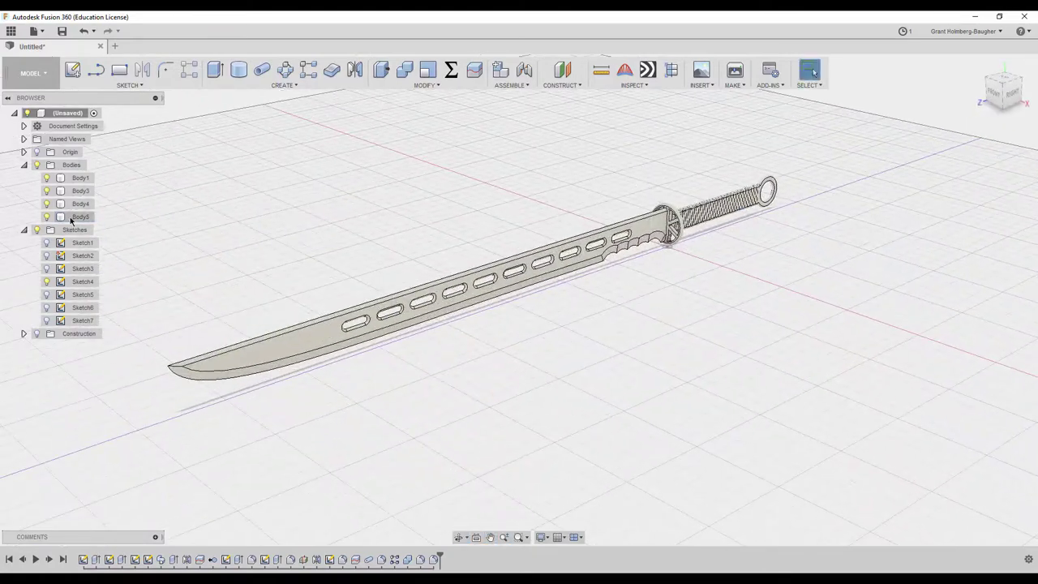
left_click(71, 180, "shift")
mouse_move(71, 183)
middle_mouse_down("shift")
mouse_move(331, 195)
mouse_move(348, 175)
mouse_move(366, 332)
middle_mouse_up("shift")
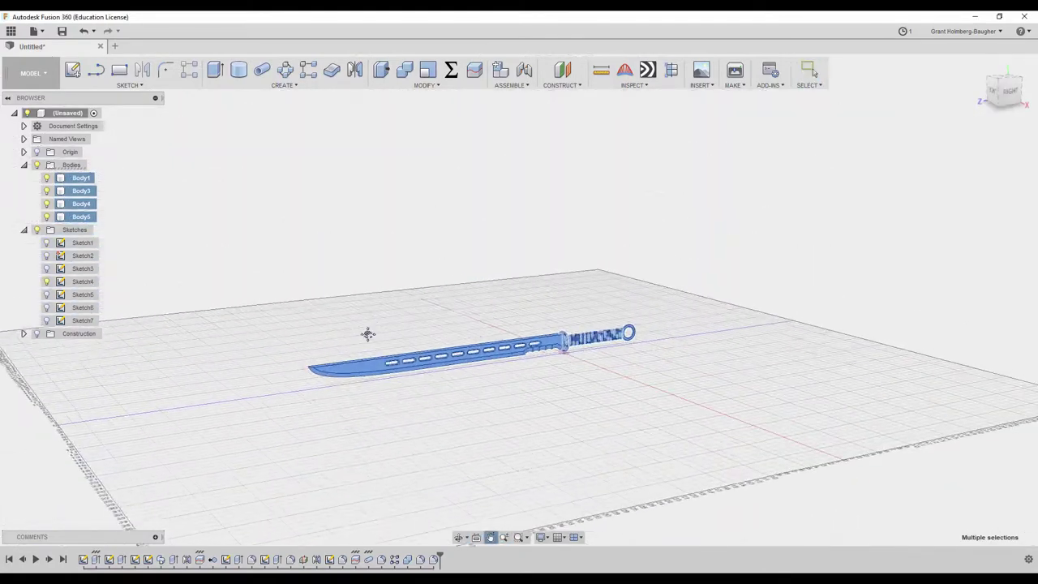
Move the sword bodies to lift and tilt the sword off the grid
key("m")
left_click_drag(644, 343, 685, 331)
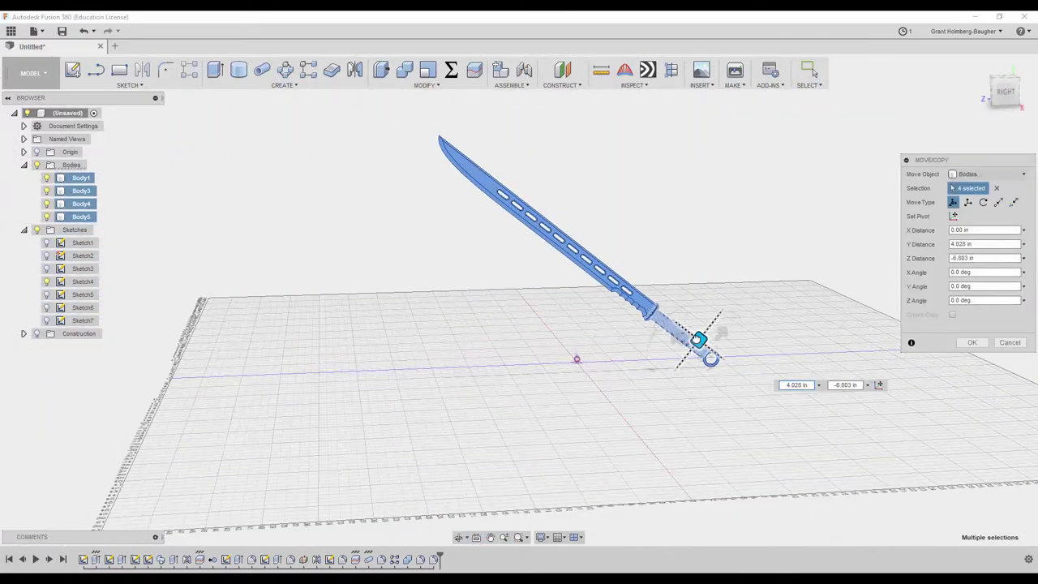
key("Return")
Mirror all four sword bodies across a plane to create a second sword
left_click(354, 69)
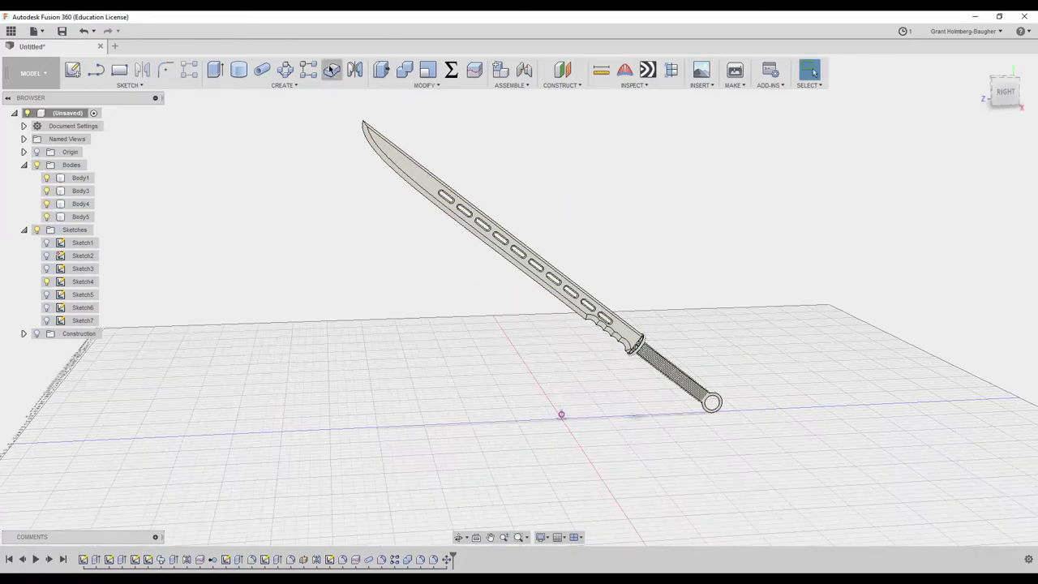
left_click_drag(753, 424, 752, 424)
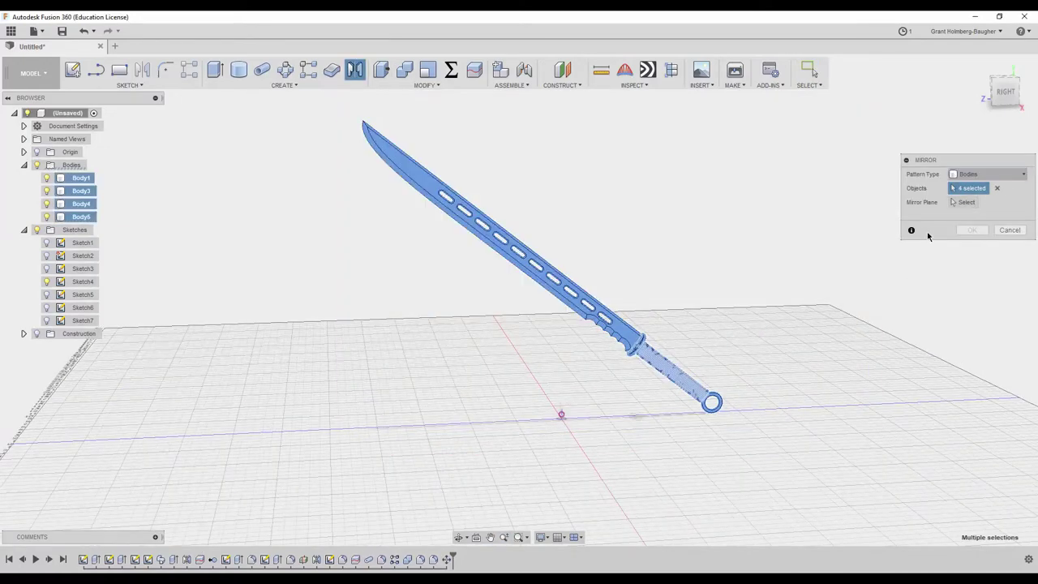
left_click(562, 409)
key("Return")
middle_click_drag(475, 297, 503, 308, "shift")
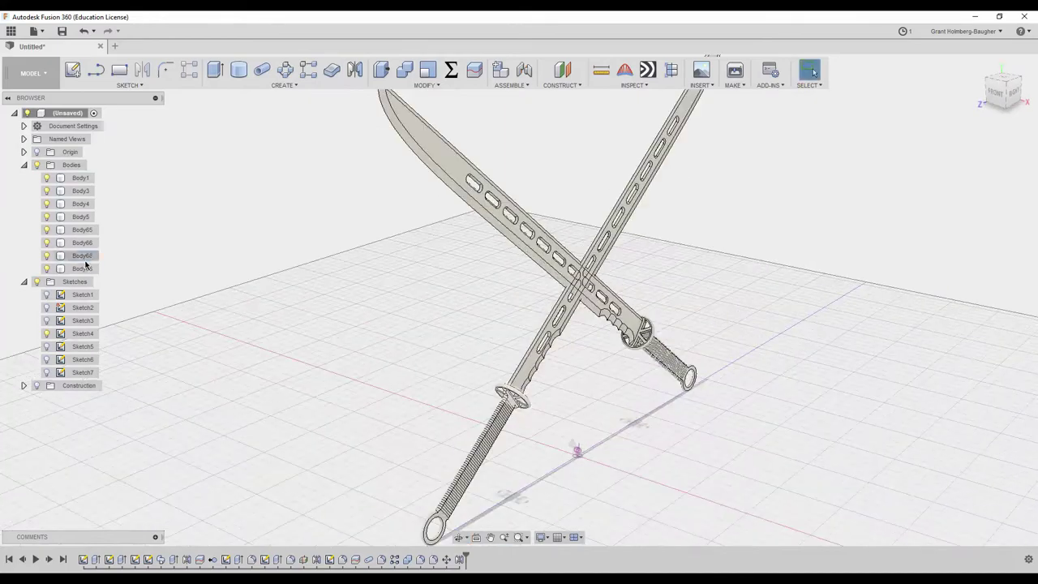
Shift the mirrored sword slightly along X so the two swords cross
left_click(82, 269)
left_click(84, 236, "shift")
right_click(84, 235)
left_click(105, 241)
scroll(857, 297, "up", 5)
mouse_move(861, 297)
left_mouse_down()
mouse_move(813, 240)
mouse_move(799, 289)
left_mouse_up()
key("Return")
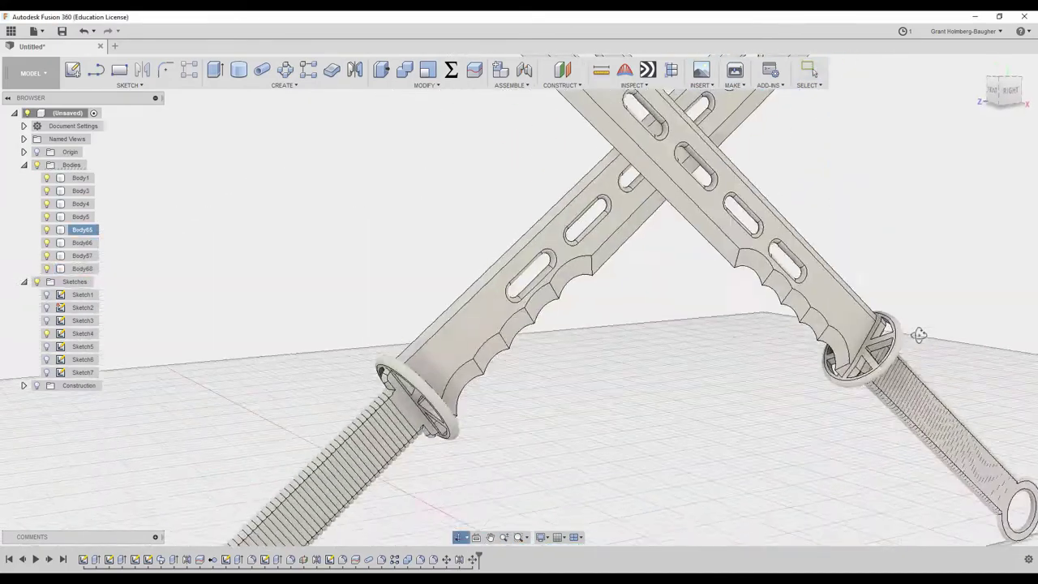
Pan to the lower hilt and start a new sketch
scroll(830, 376, "down", 5)
middle_click_drag(829, 376, 813, 336)
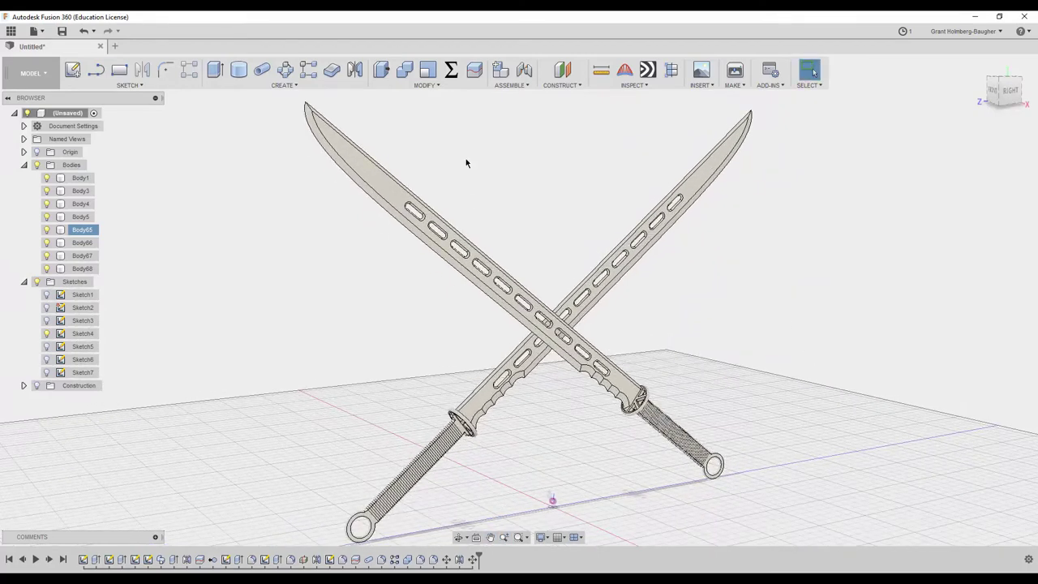
left_click(72, 70)
Sketch a circle on the ground plane and extrude it into a disc
left_click(535, 478)
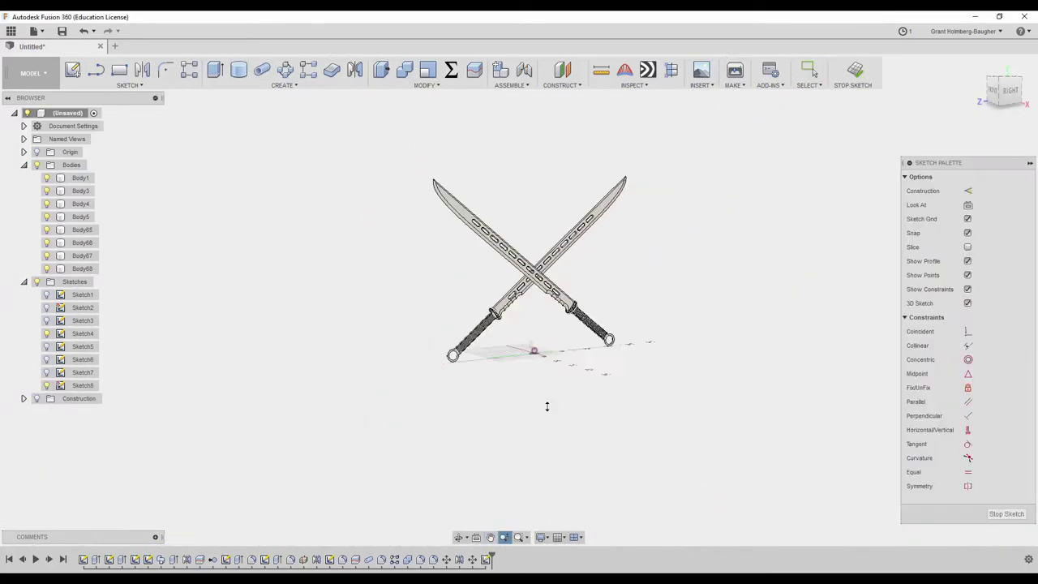
key("c")
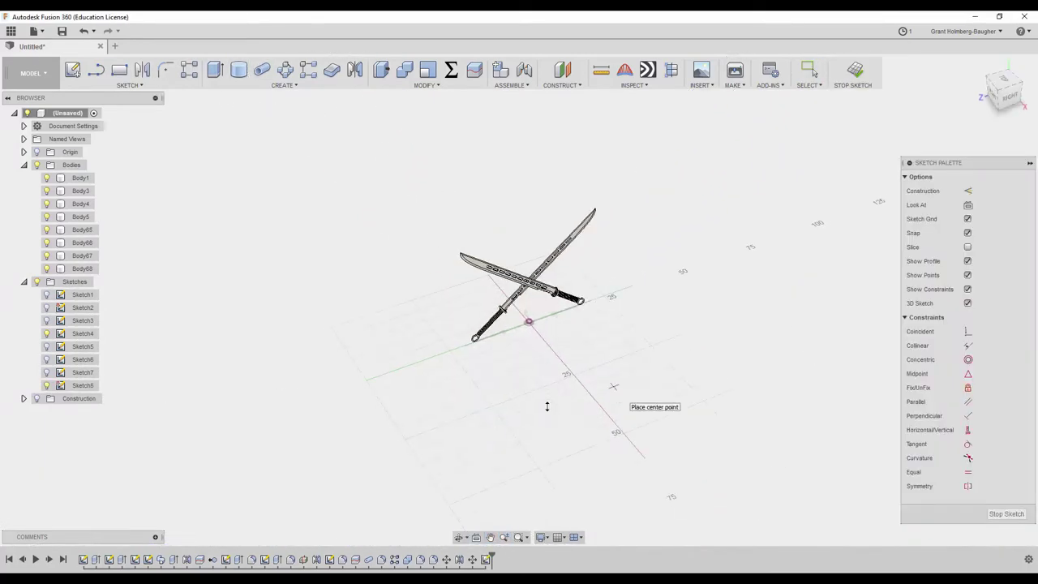
key("Return")
key("e")
key("Return")
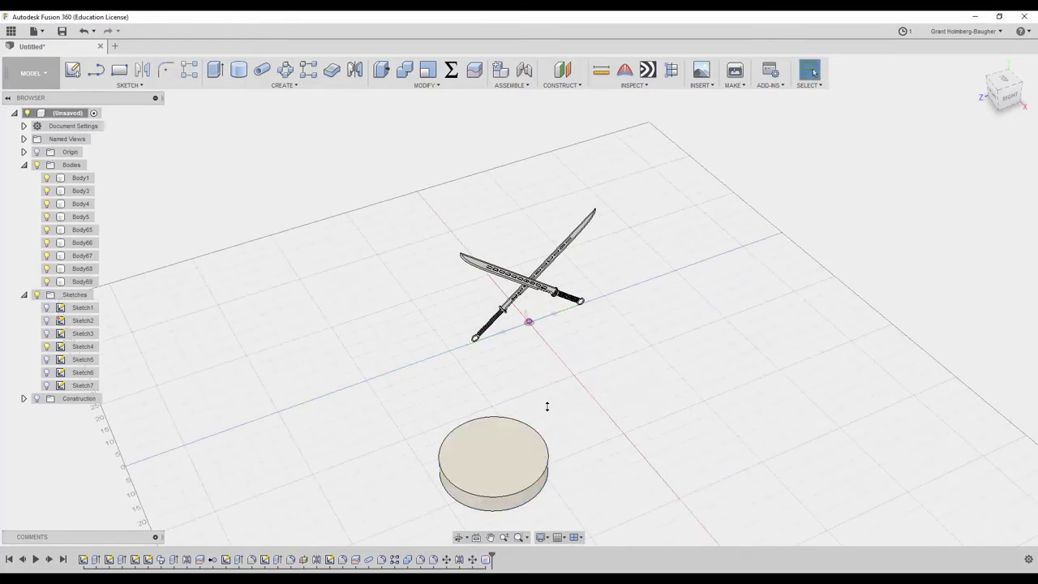
Lift the disc above the swords and rotate it 30° about Y
left_click(546, 408)
key("m")
left_click_drag(549, 405, 441, 274)
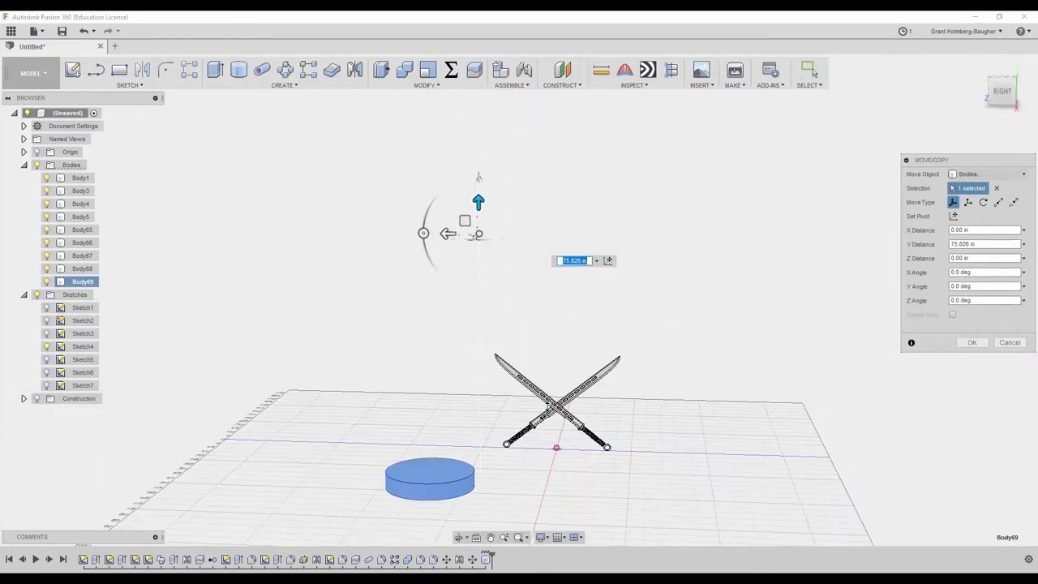
right_click(81, 282)
right_click(91, 281)
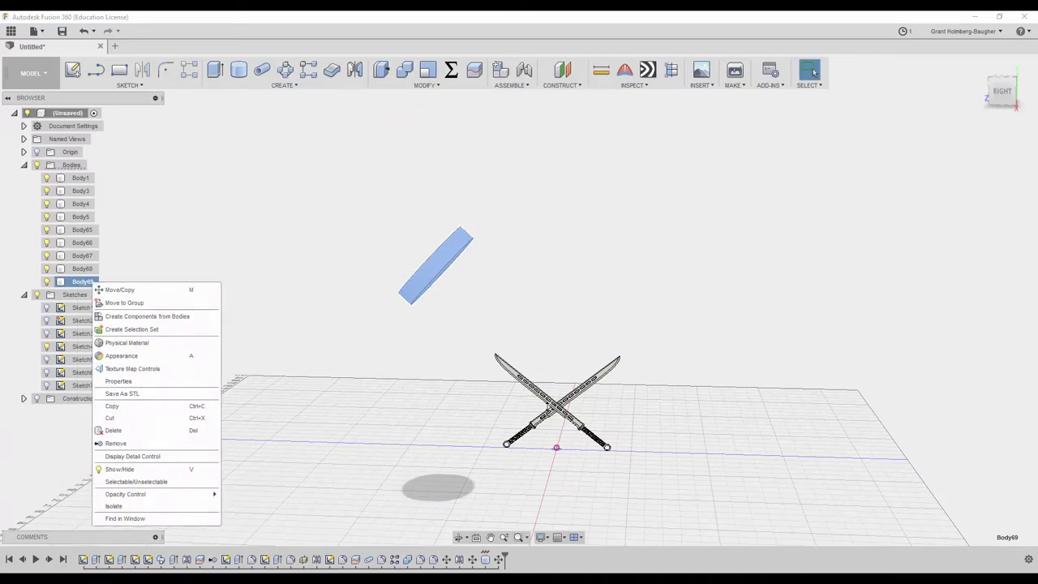
left_click(114, 287)
left_click_drag(501, 342, 547, 407)
key("Return")
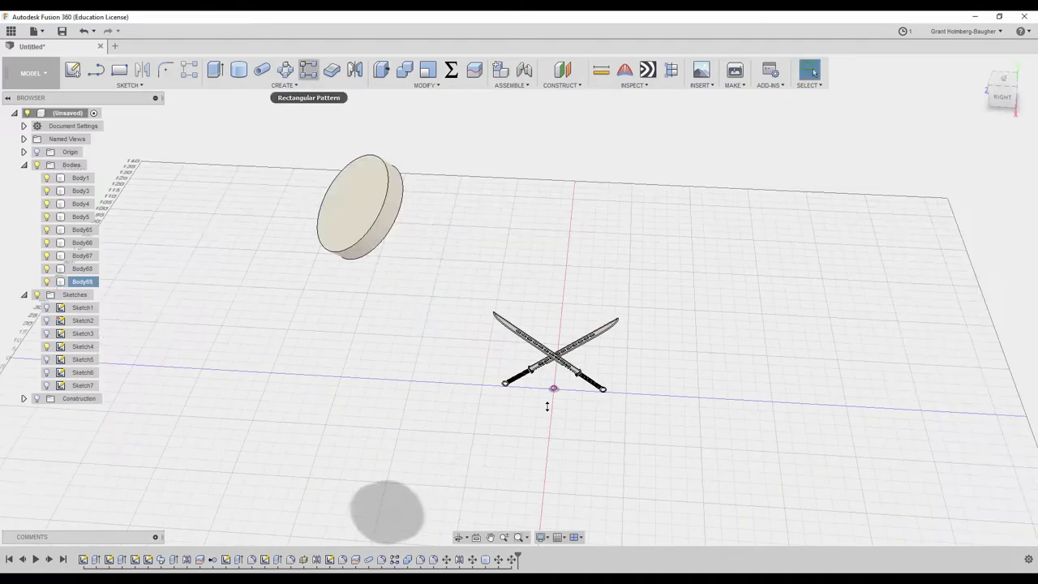
Circular-pattern the disc body around the Y axis
key("a")
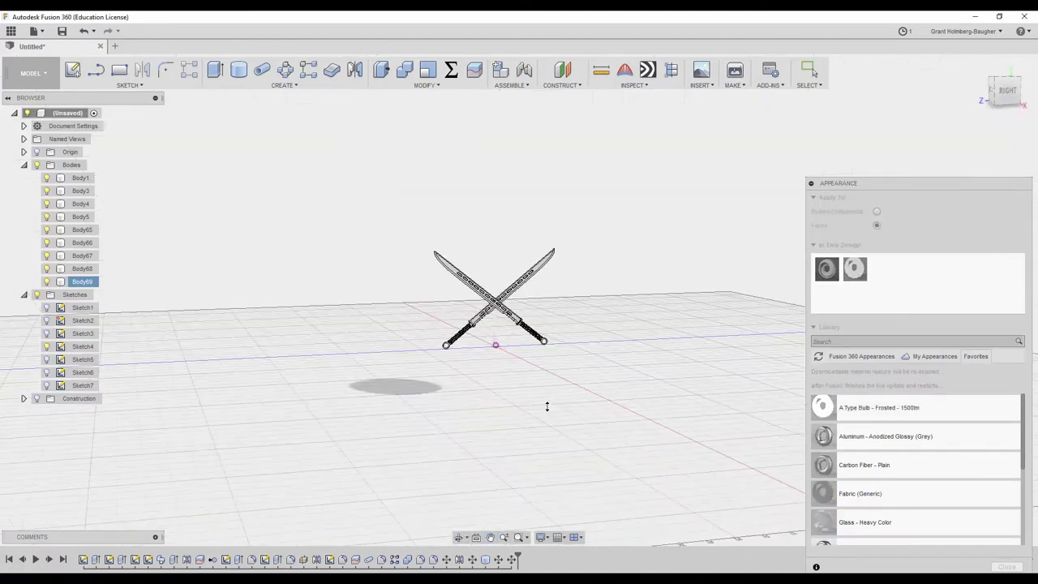
key("shift+c")
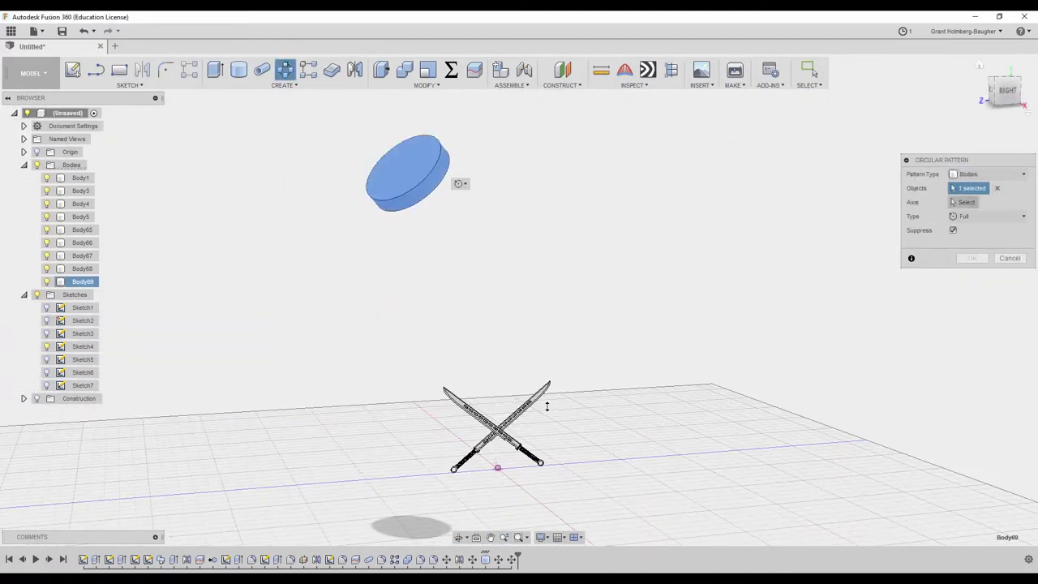
left_click(547, 407)
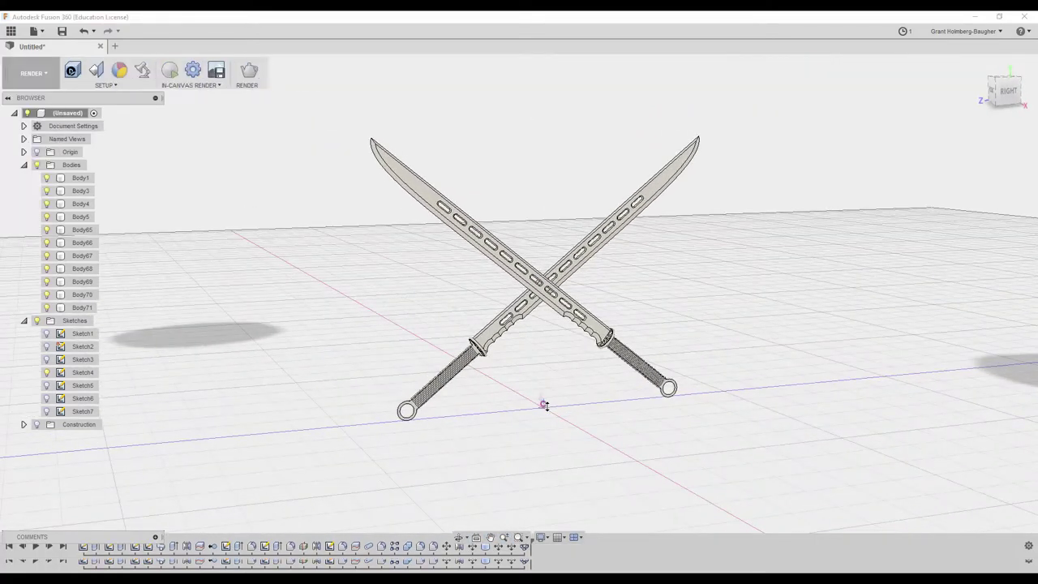
Set the camera focal length to 70 mm, restart the render, and open the appearance library
type("70")
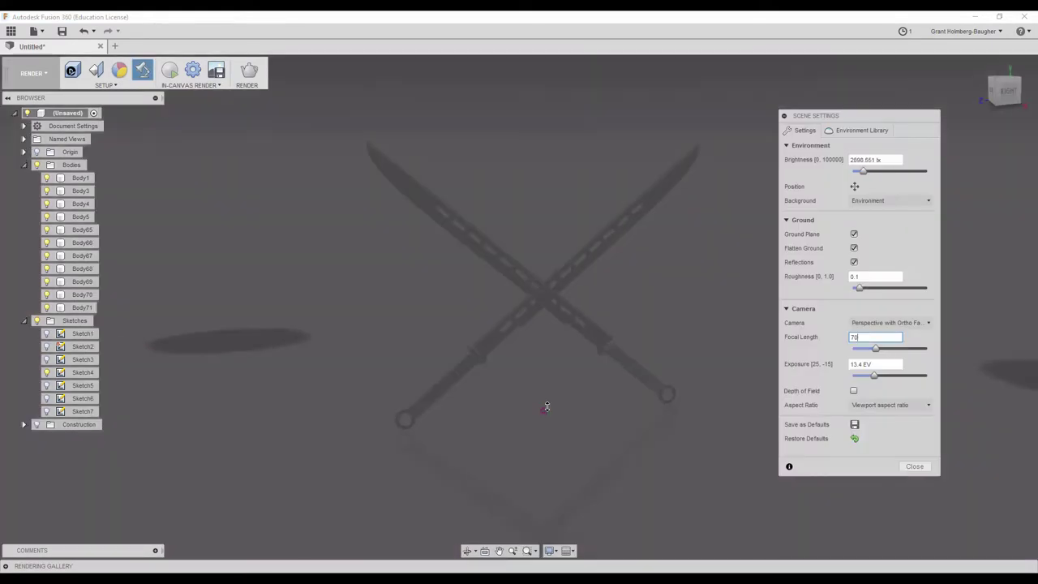
key("Return")
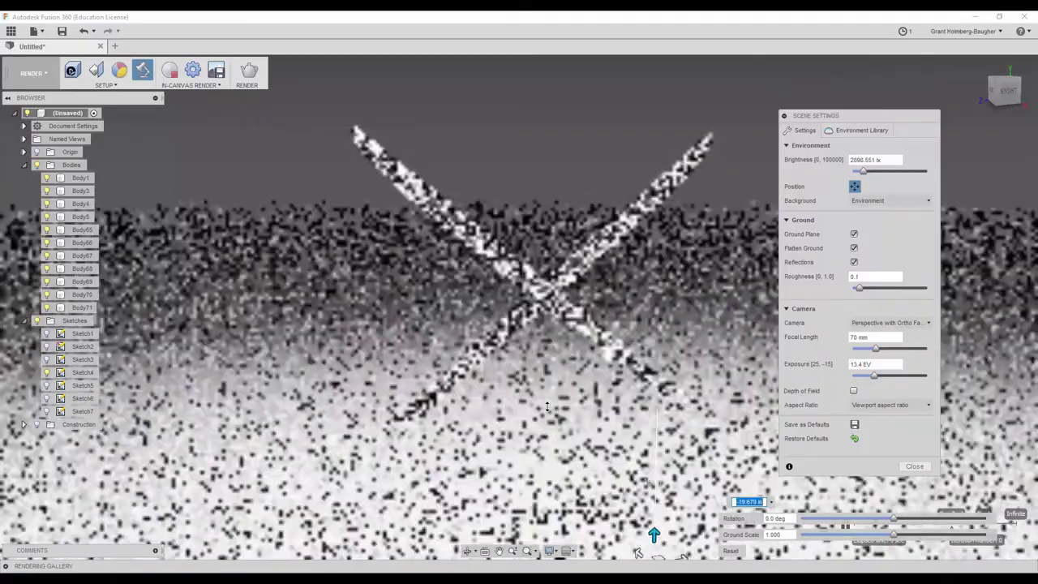
key("Return")
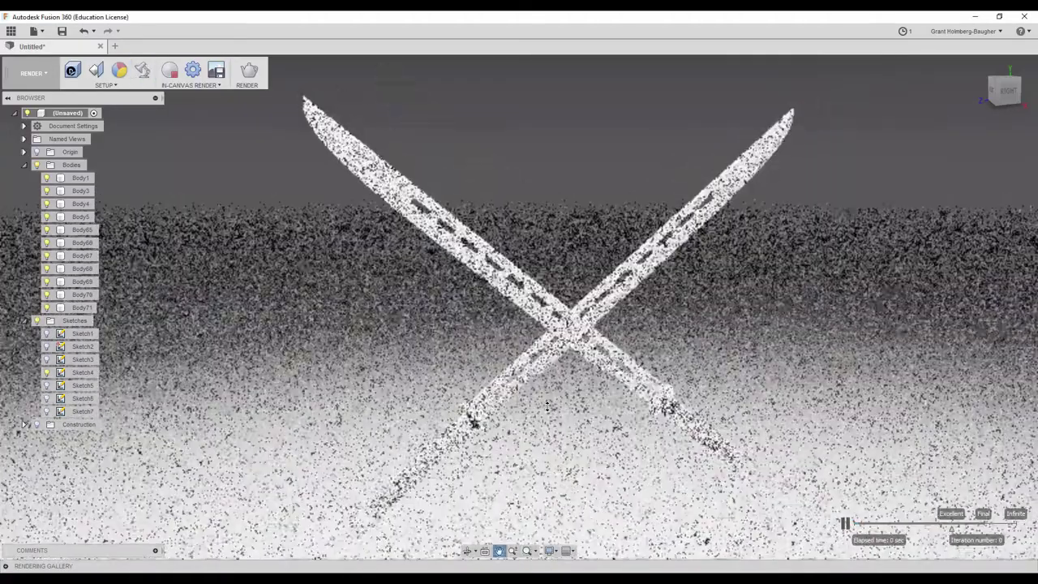
key("a")
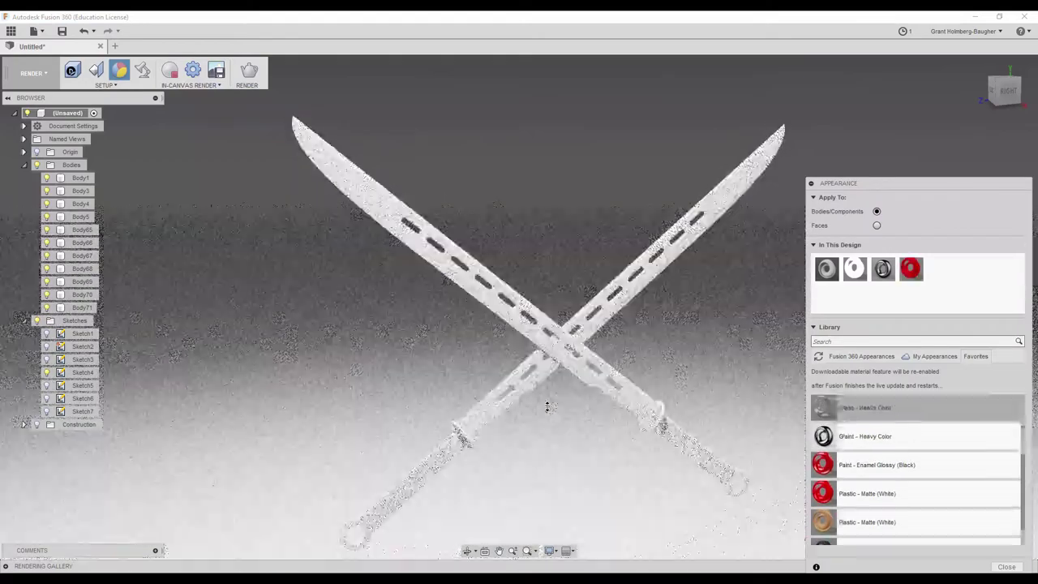
Apply dark metal to both blades, red fabric to each grip, and a light finish to the pommels
key("ctrl+z")
key("ctrl+z")
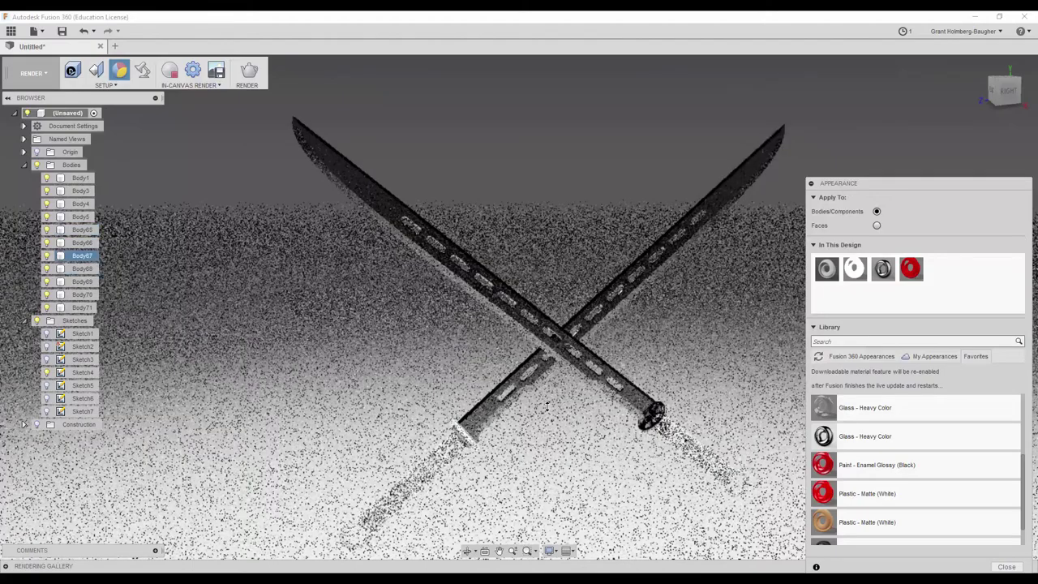
key("ctrl+z")
key("ctrl+z")
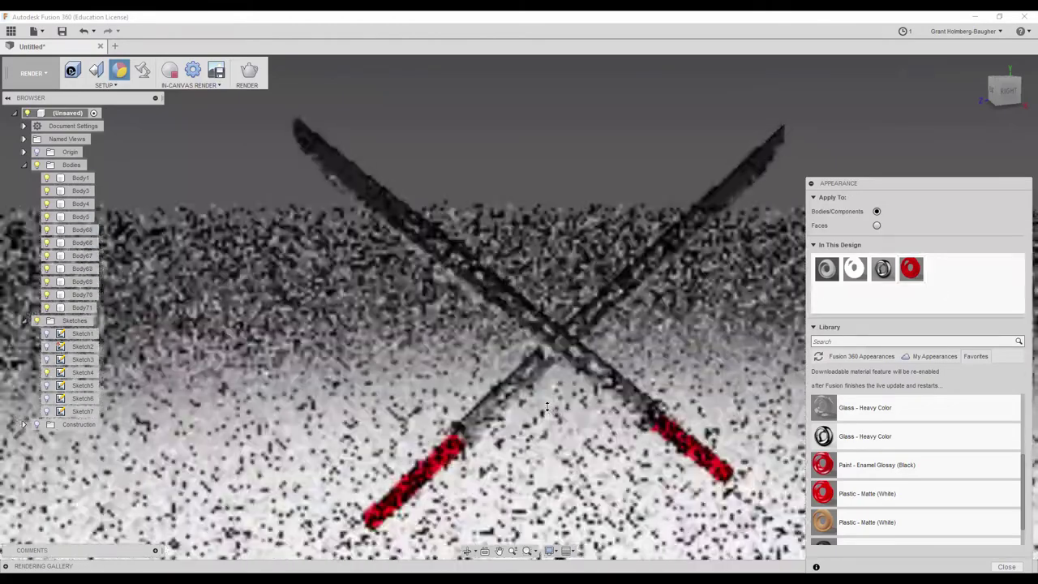
key("ctrl+z")
key("ctrl+z")
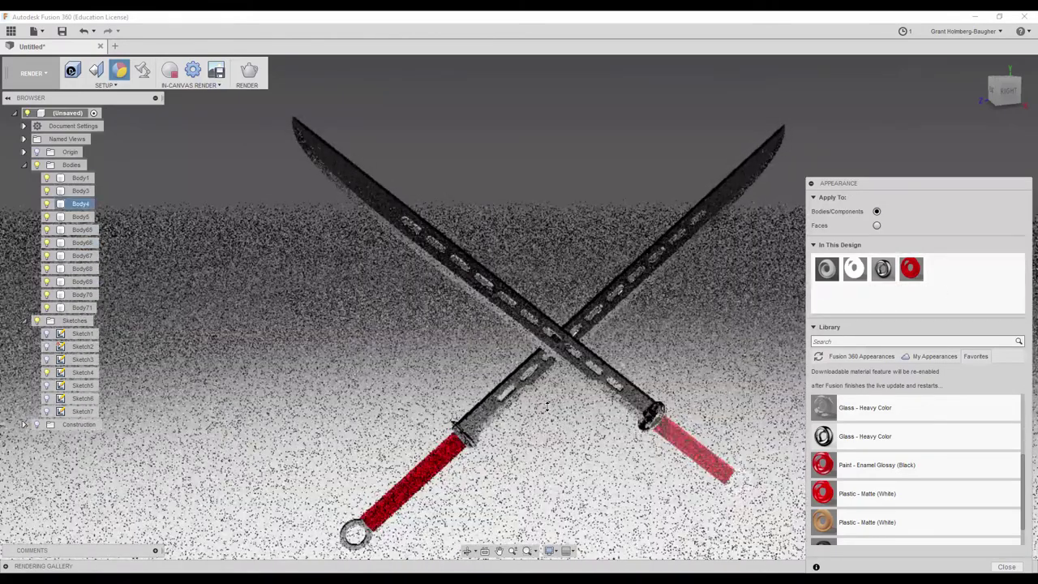
key("ctrl+z")
key("ctrl+z")
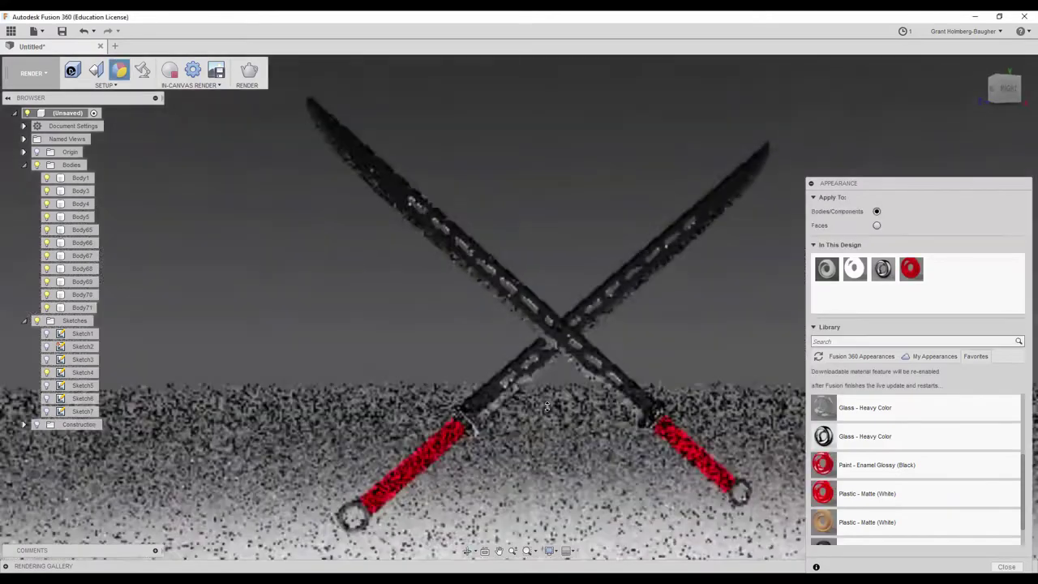
key("ctrl+z")
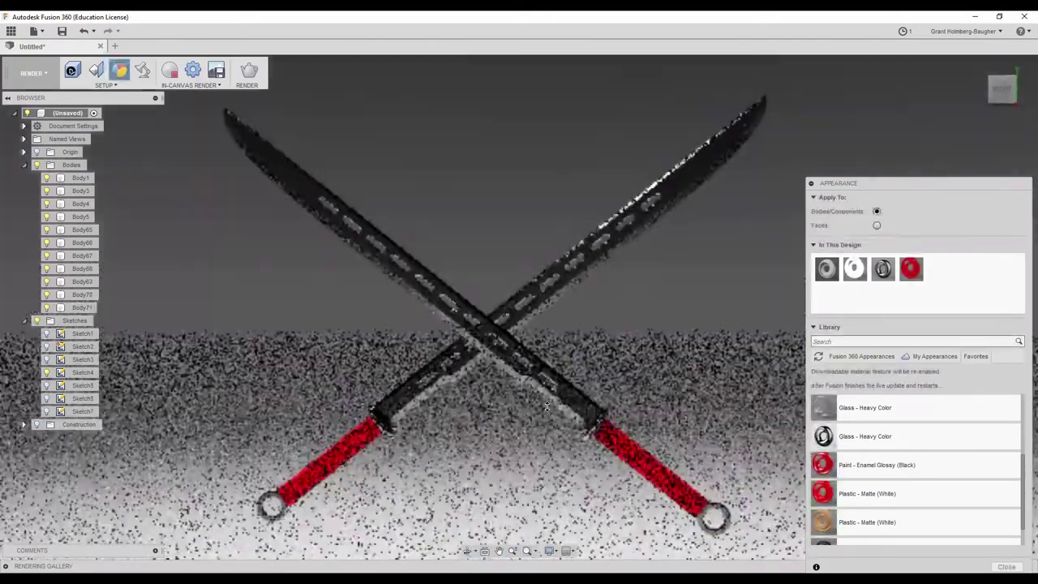
key("Escape")
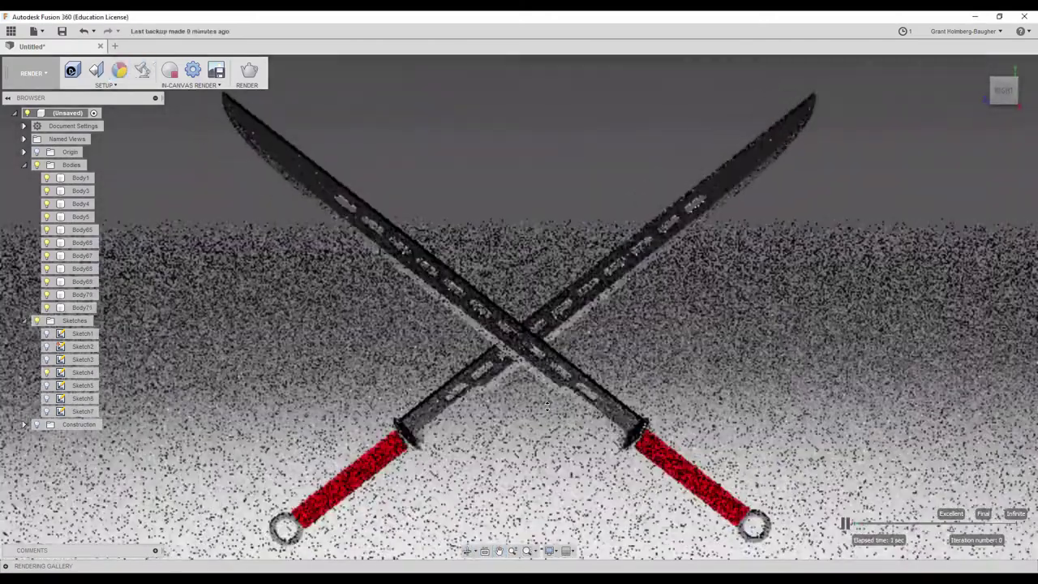
Duplicate the grey aluminium appearance and set the copy to a dark colour
key("a")
right_click(882, 268)
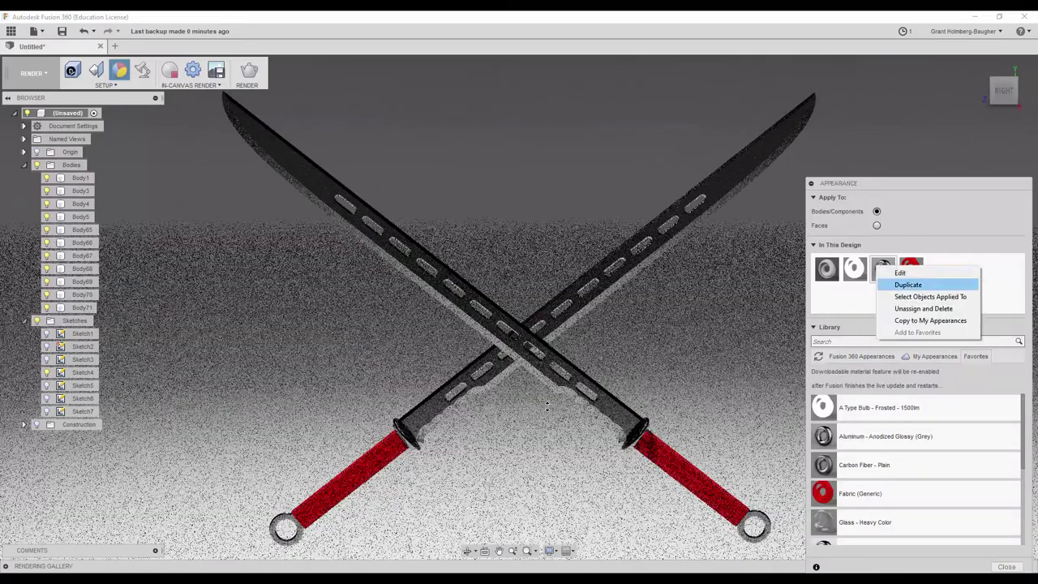
left_click(903, 283)
double_click(939, 269)
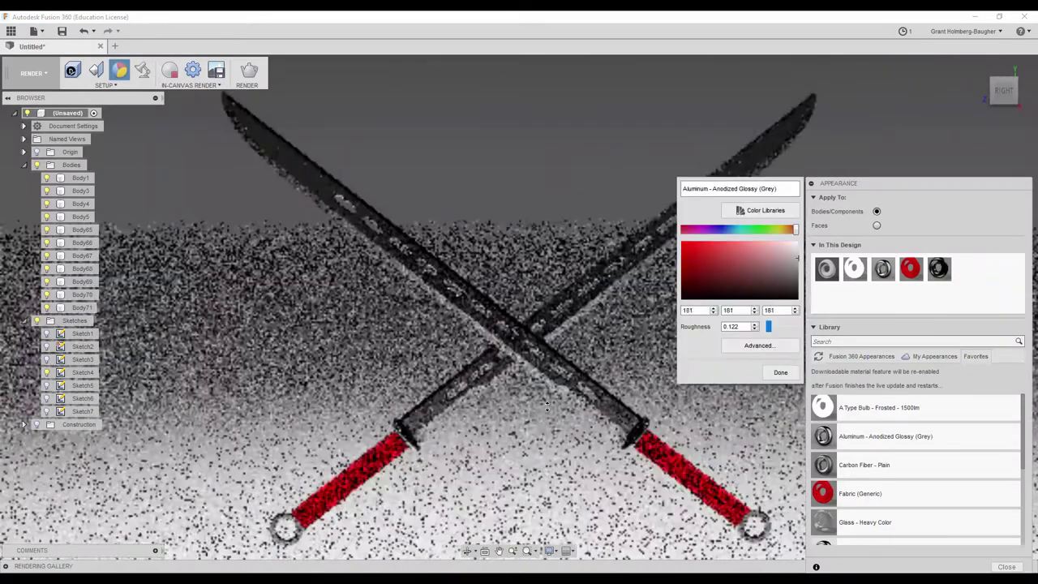
left_click(781, 370)
Apply the dark aluminium copy to the blades as whole bodies
left_click(876, 225)
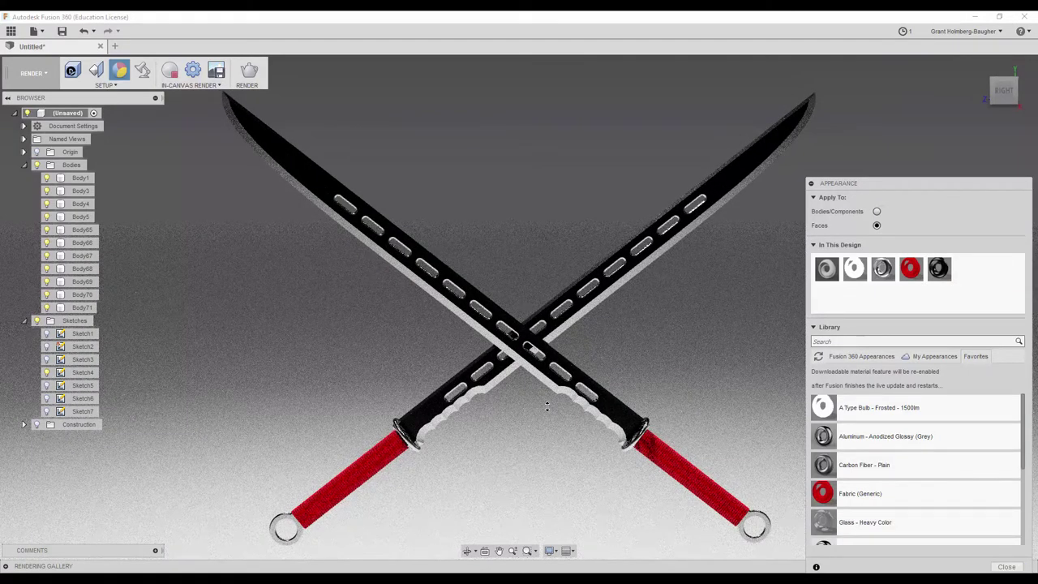
left_click(877, 211)
left_click_drag(939, 269, 547, 406)
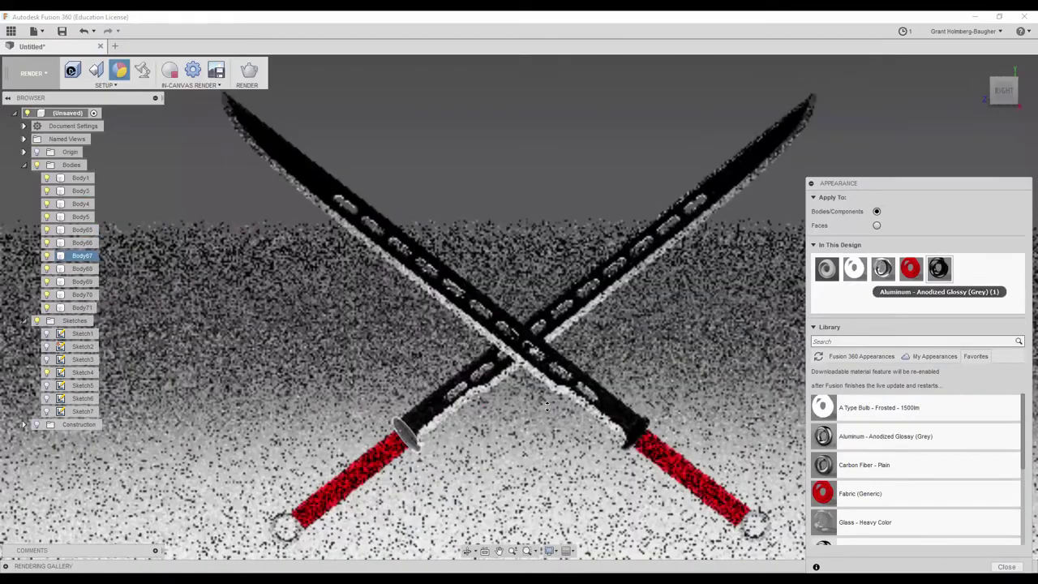
left_click_drag(882, 269, 548, 408)
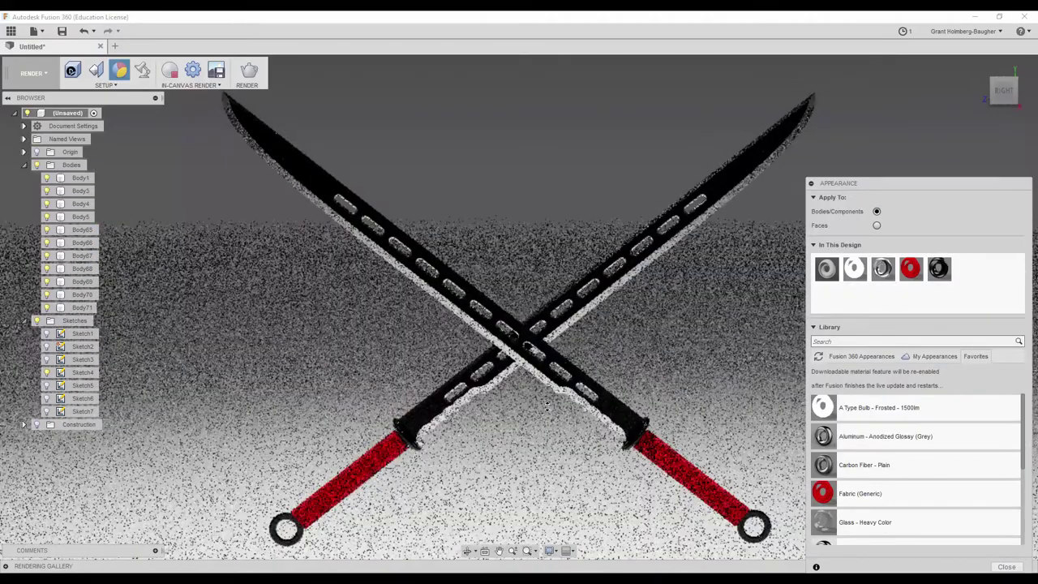
Try new hues on the copied blade finish and the grip fabric, ending blue-violet on the blades
double_click(939, 268)
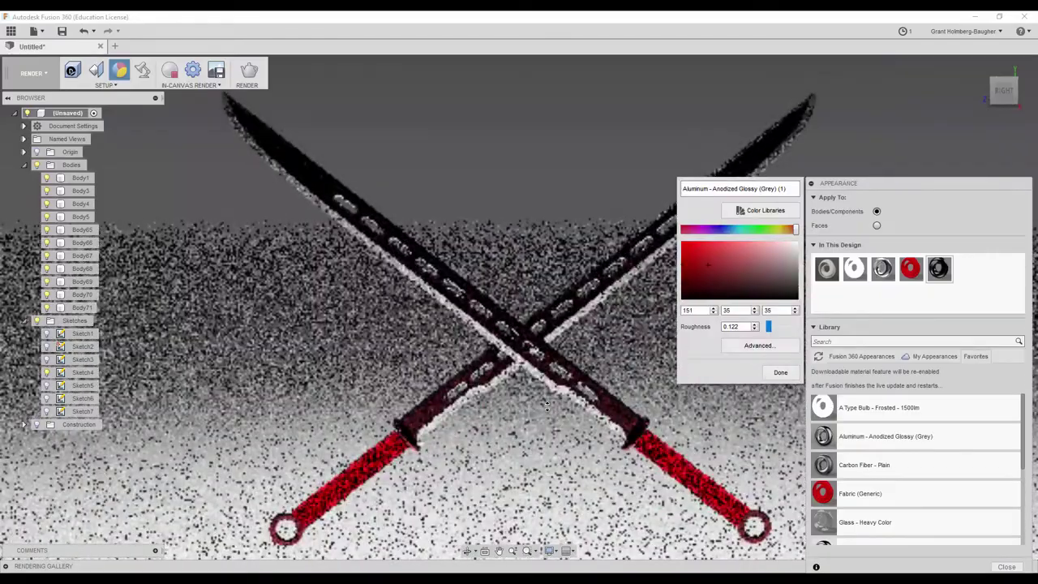
left_click(793, 266)
left_click_drag(795, 230, 744, 229)
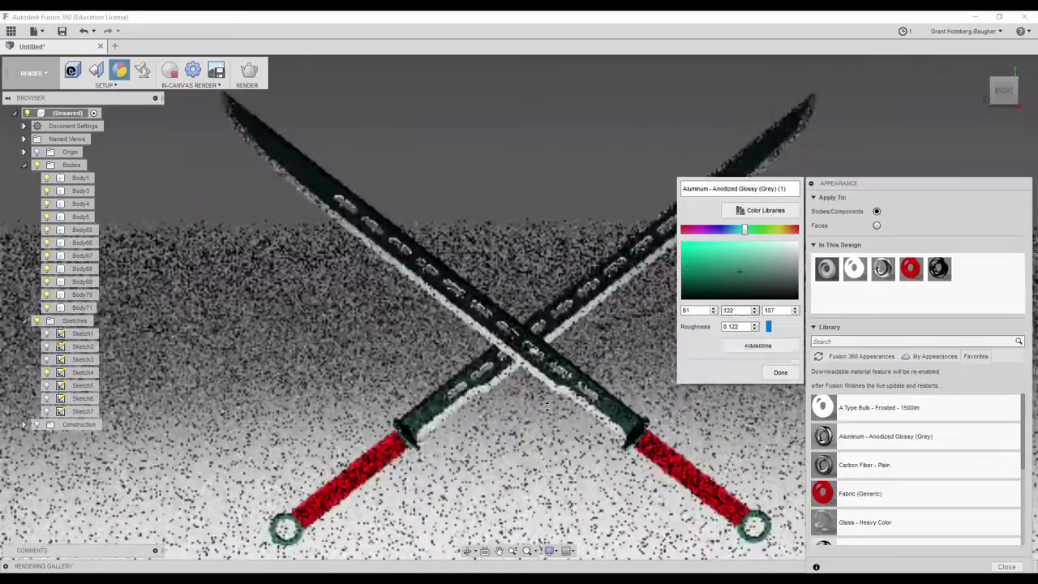
key("Return")
double_click(910, 267)
left_click_drag(794, 229, 690, 229)
key("Return")
double_click(938, 268)
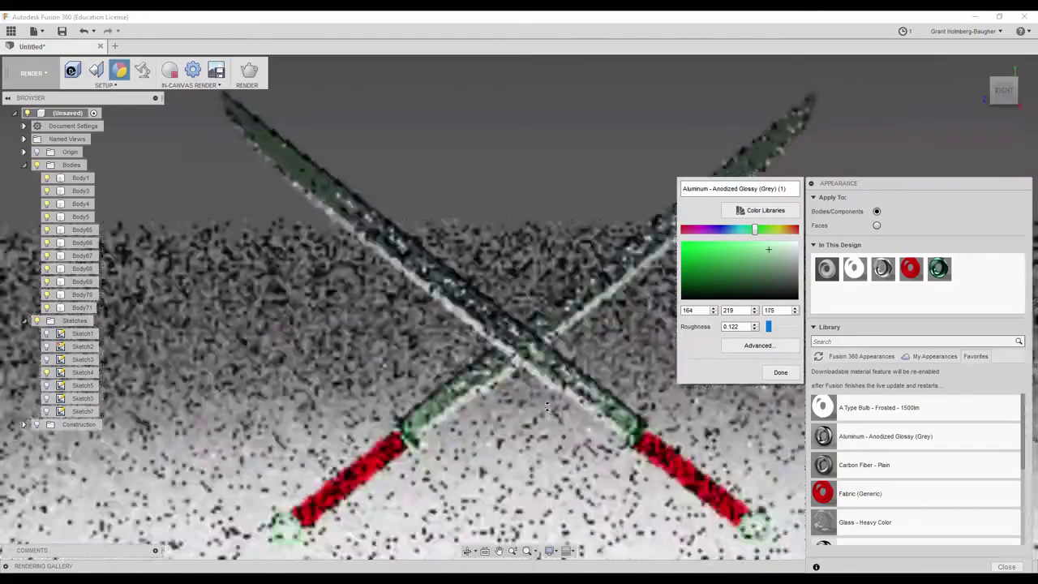
mouse_move(744, 229)
left_mouse_down()
mouse_move(719, 230)
mouse_move(774, 262)
left_mouse_up()
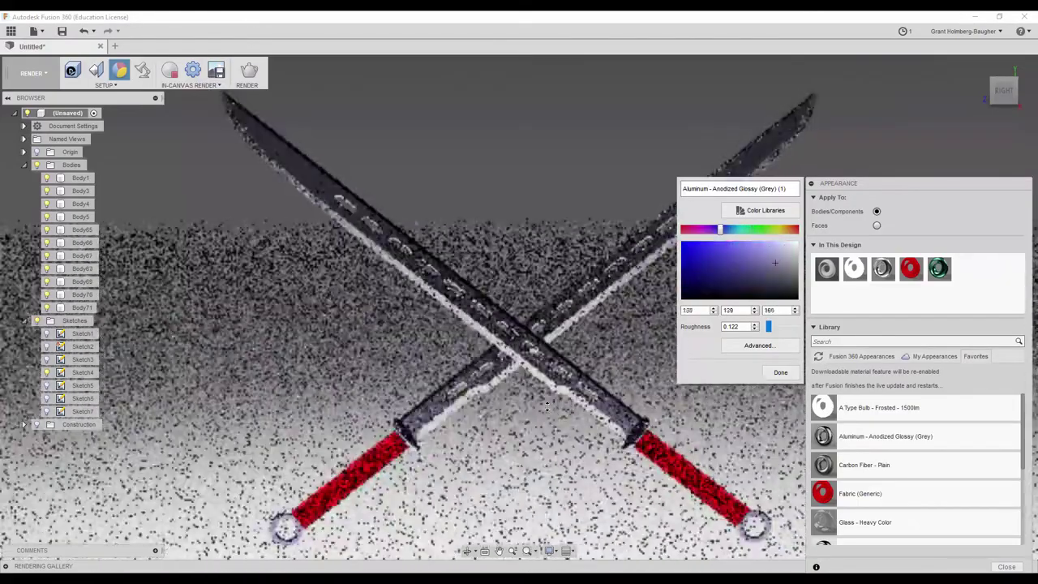
key("Return")
key("Return")
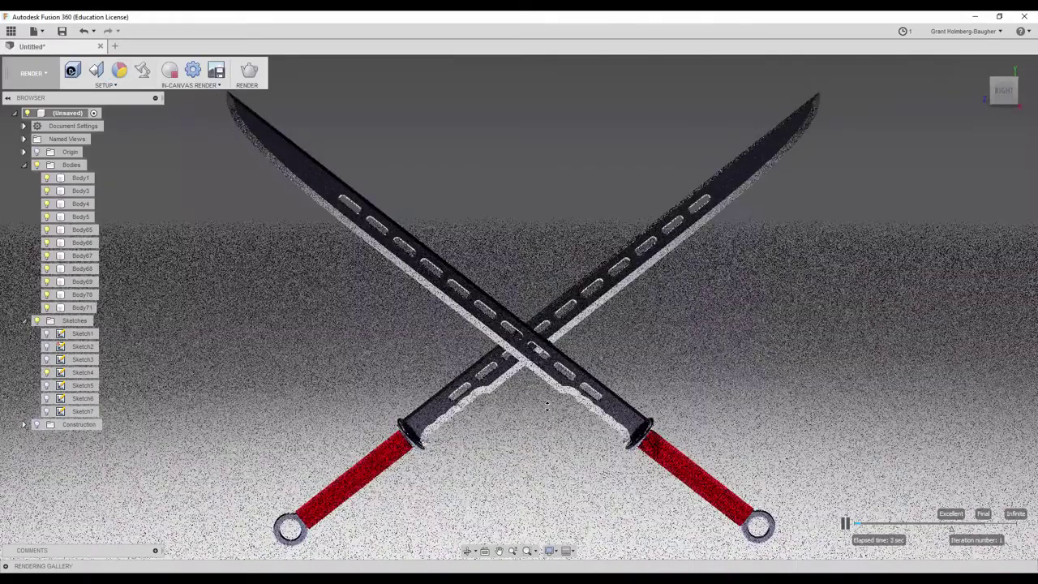
Restore the symmetric X view and remove the dark blade finish
middle_click_drag(547, 408, 547, 407, "shift")
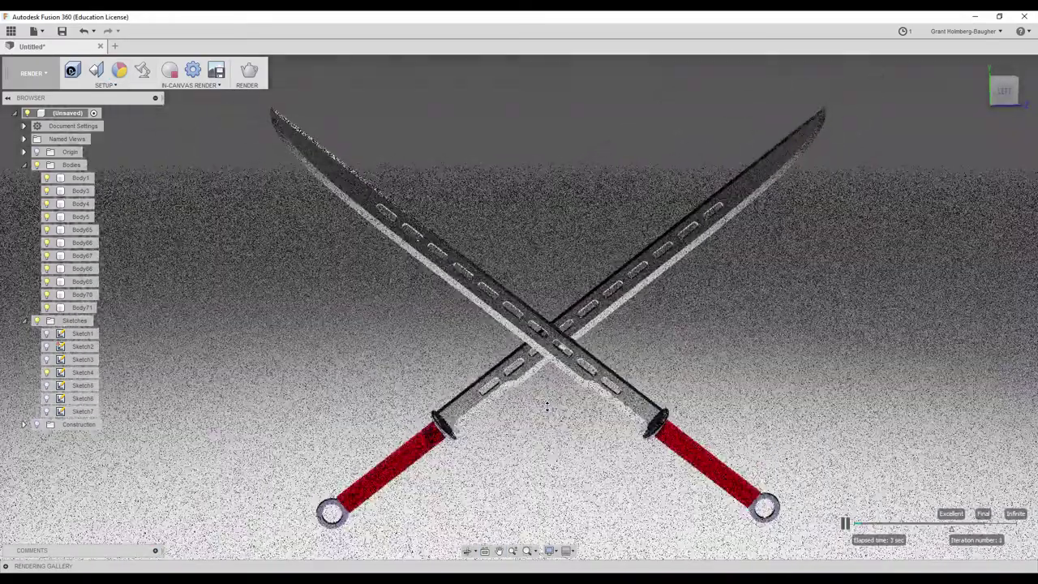
middle_click_drag(548, 407, 548, 408, "shift")
key("a")
key("ctrl+z")
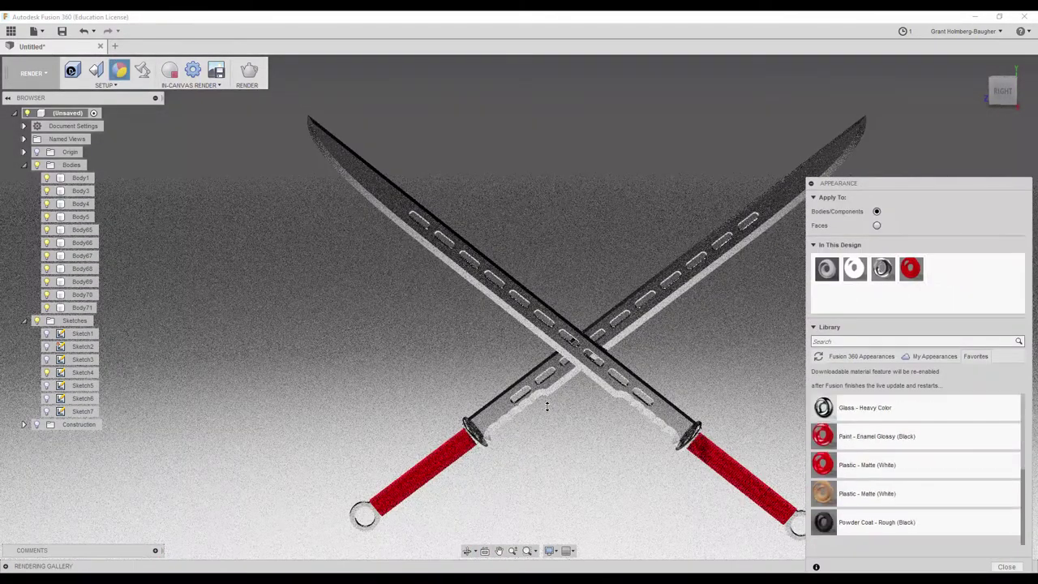
Revert an orange matte grip trial to red fabric, let the render refine, and start saving it as PNG
key("ctrl+z")
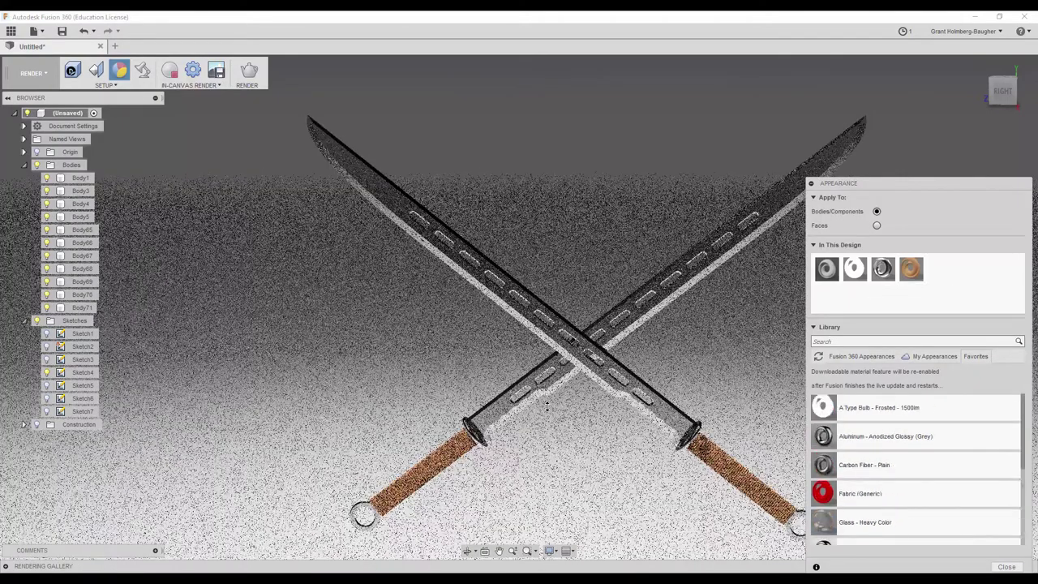
key("ctrl+y")
key("Escape")
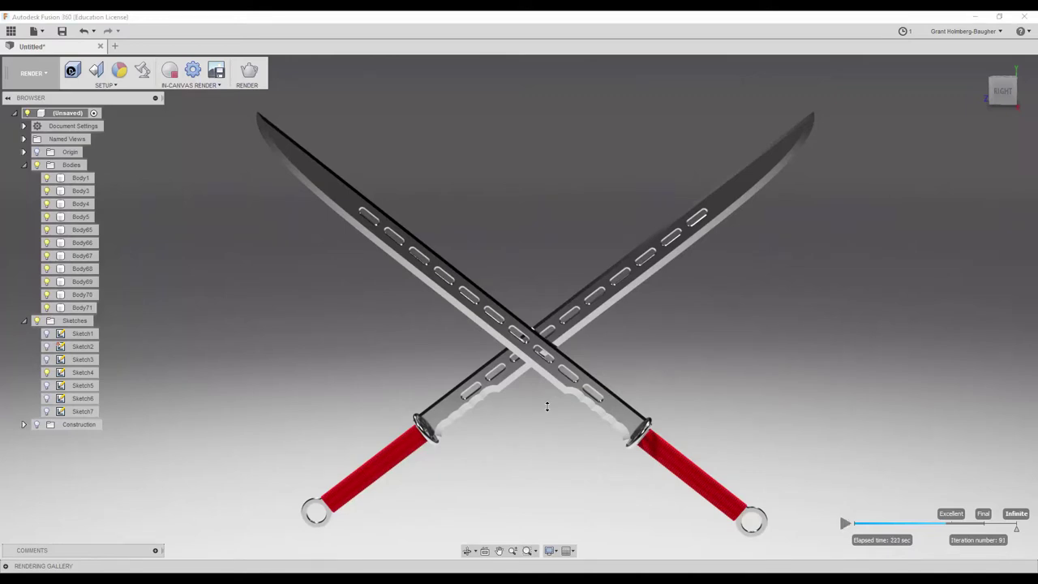
key("ctrl+s")
type("6")
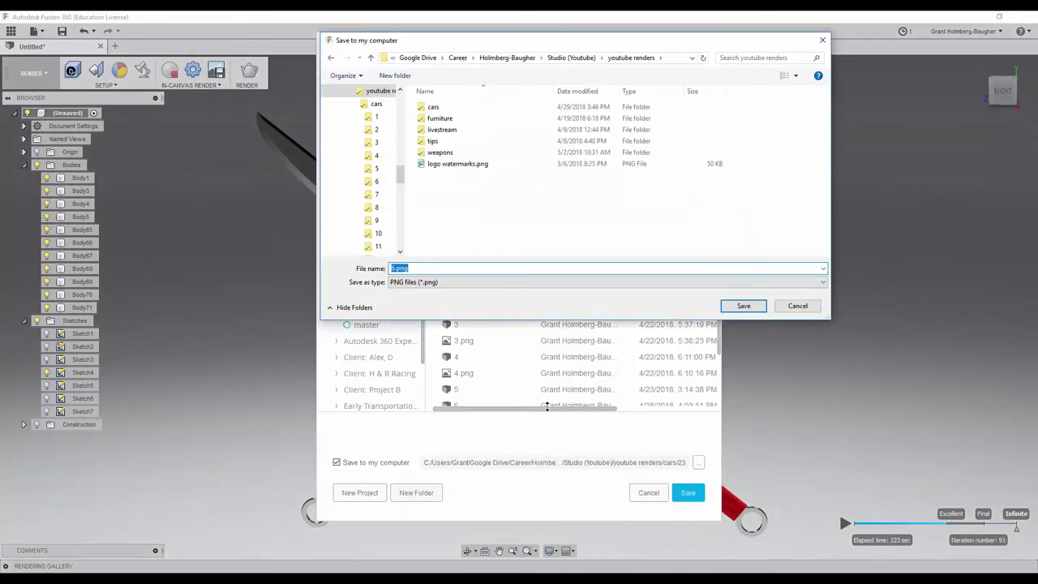